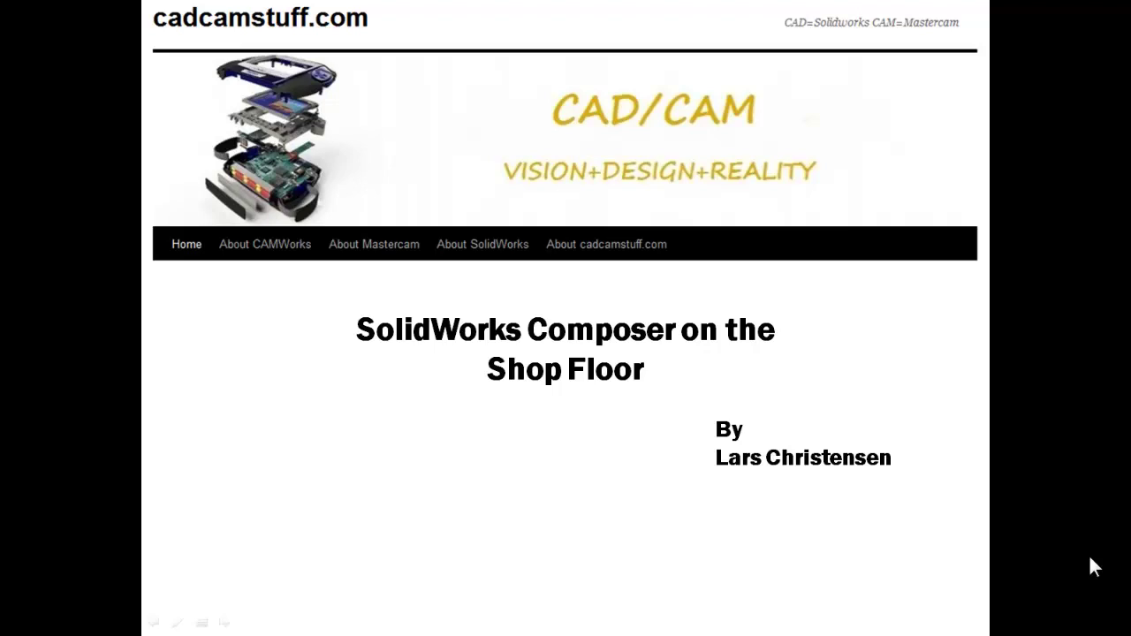
- Switch from the presentation past the SolidWorks assembly to the Tombstone document in SolidWorks Composer
key(alt+Tab)
key(alt+Tab)
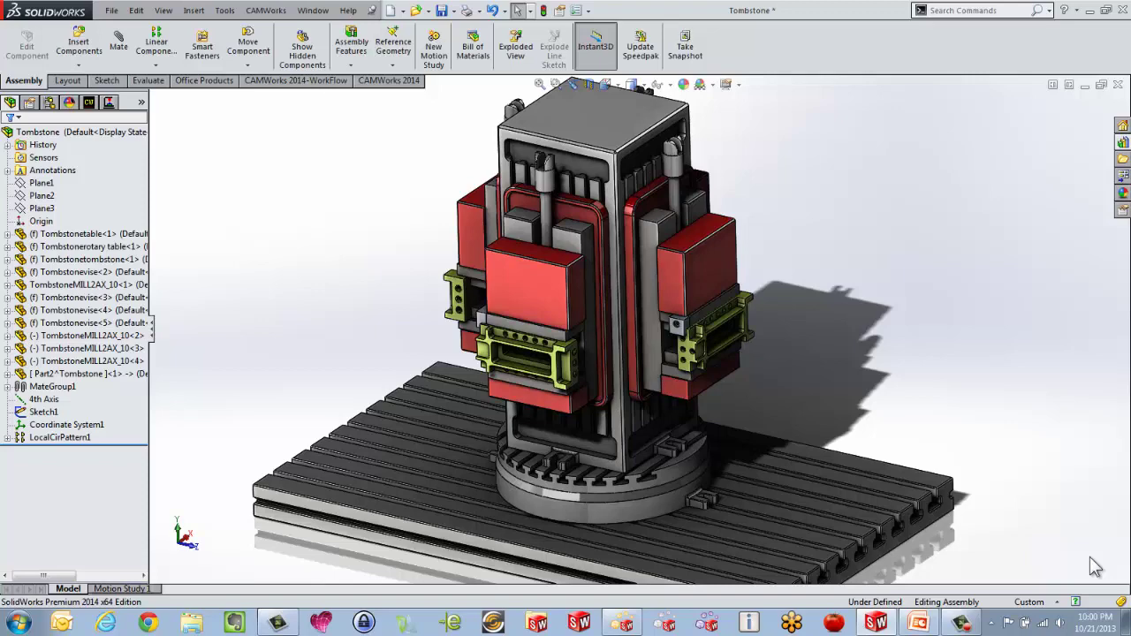
key(alt+Tab)
key(Tab)
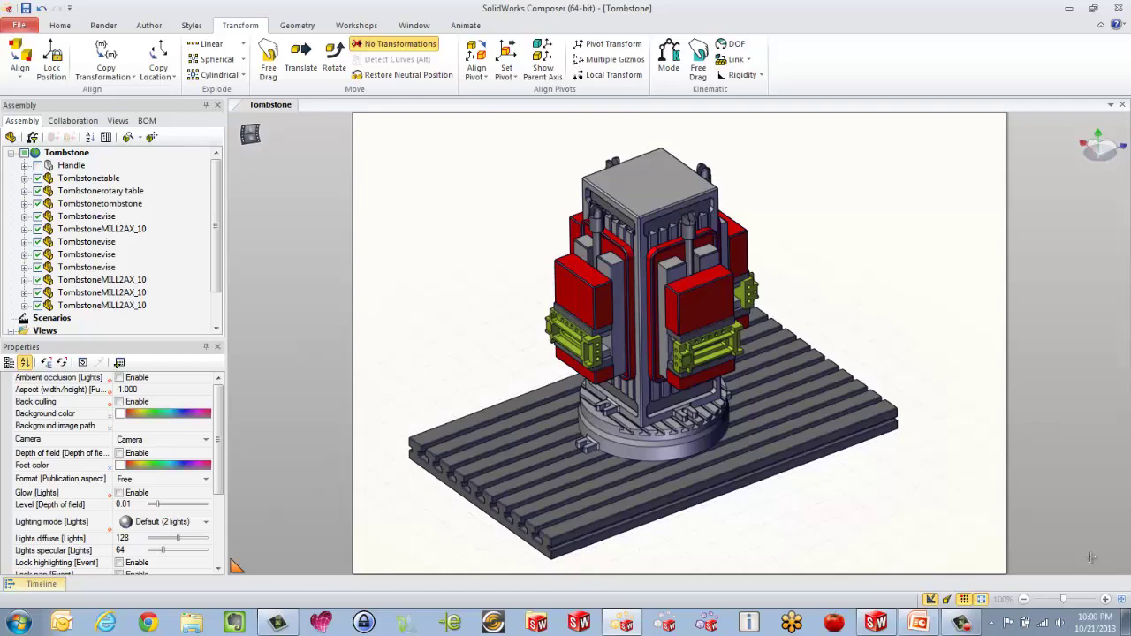
- Hide the slotted machine table beneath the tombstone's rotary table
click(512, 471)
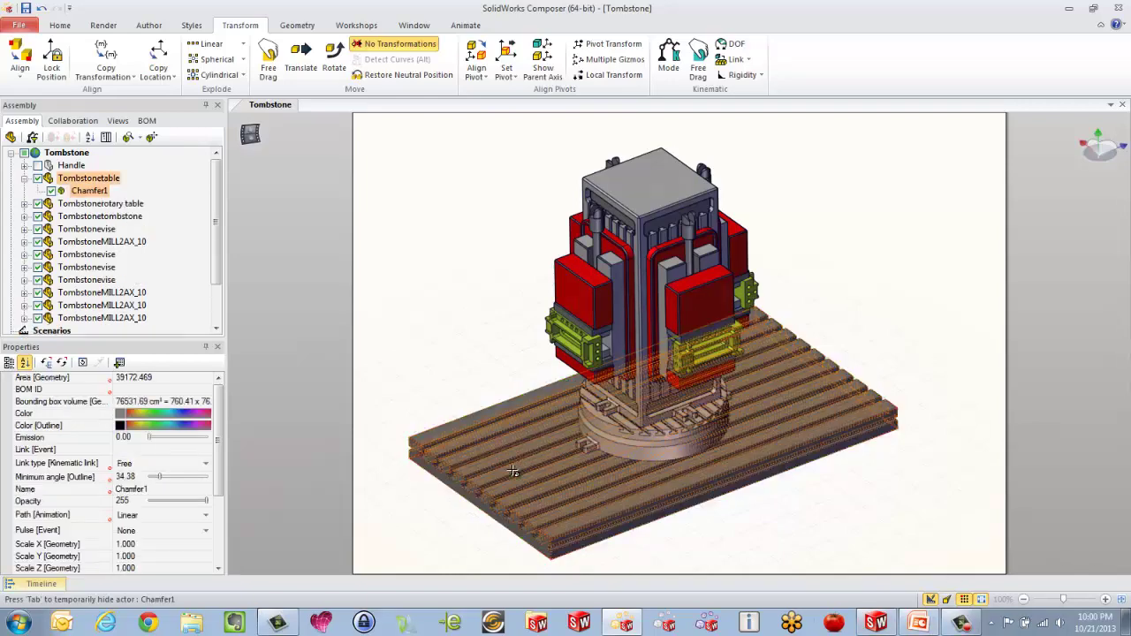
key(h)
click(484, 242)
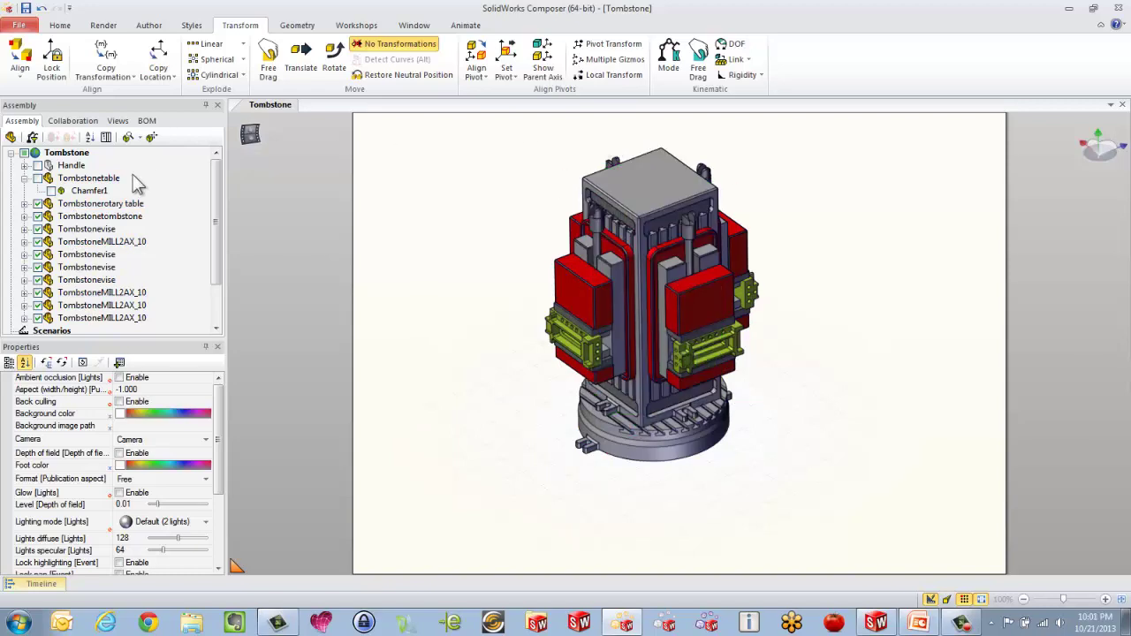
click(18, 24)
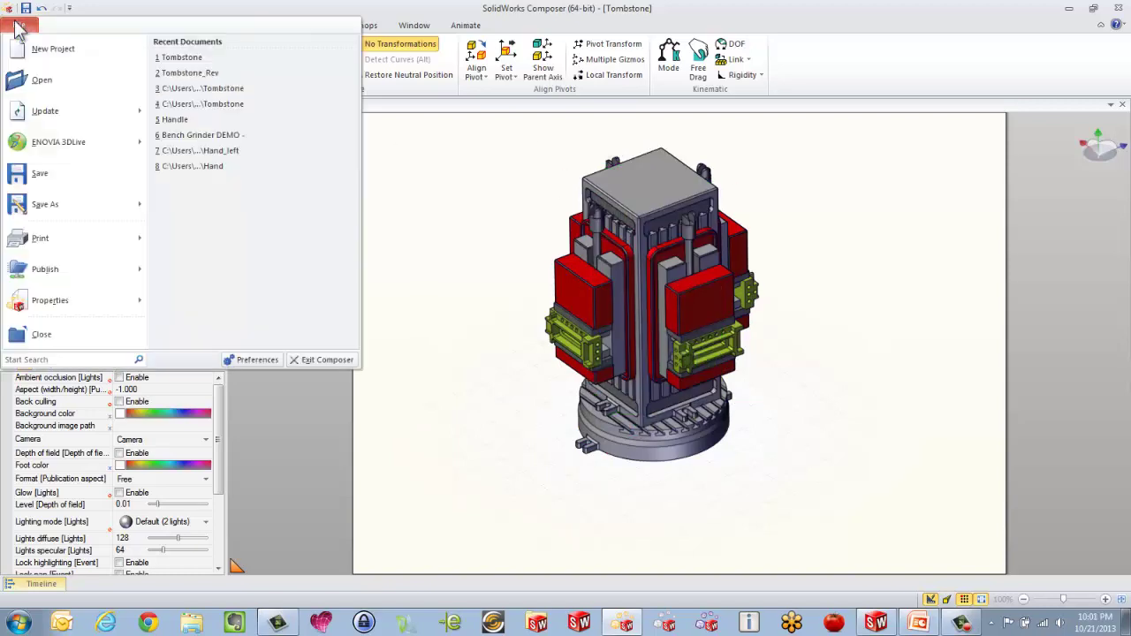
click(26, 82)
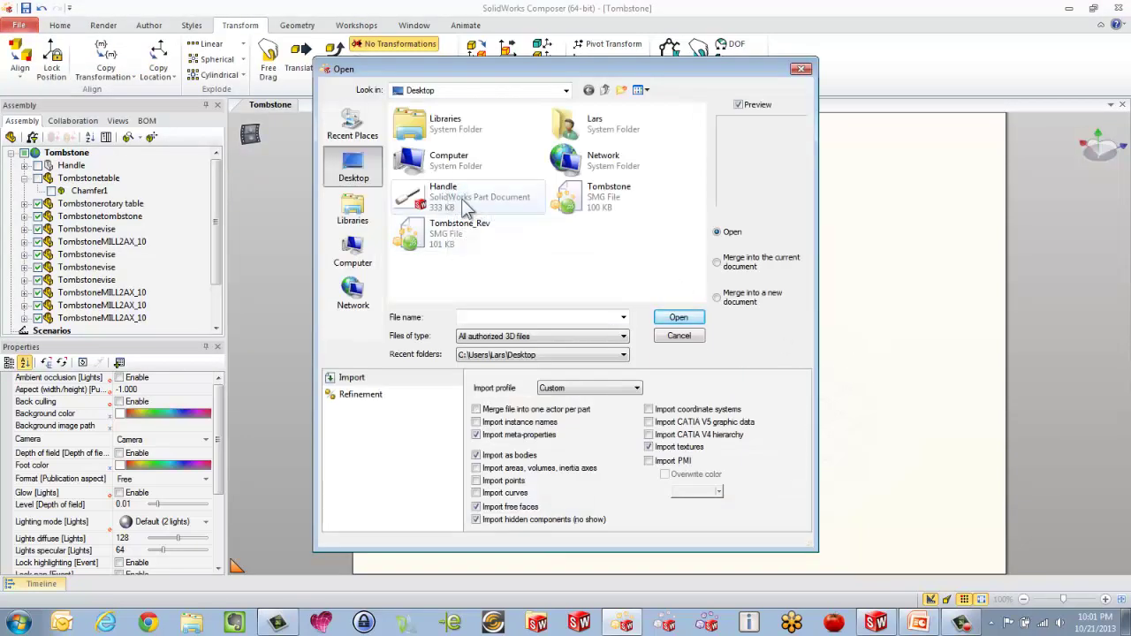
double_click(799, 76)
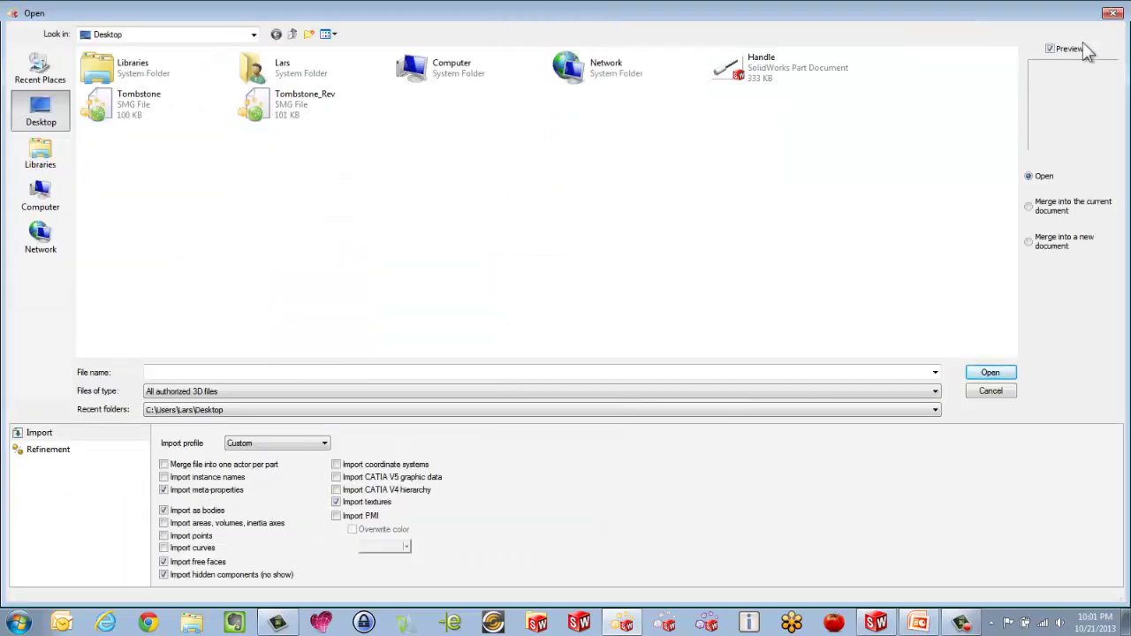
click(1116, 15)
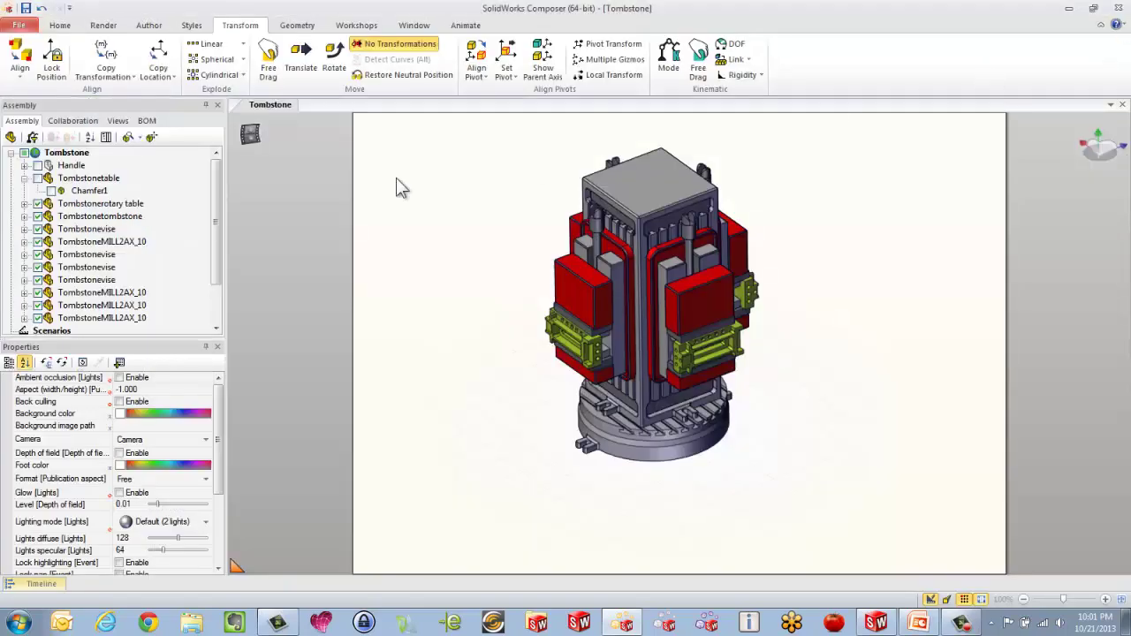
- Show the hidden Handle component in the Tombstone assembly and bring up the list of saved views
click(37, 165)
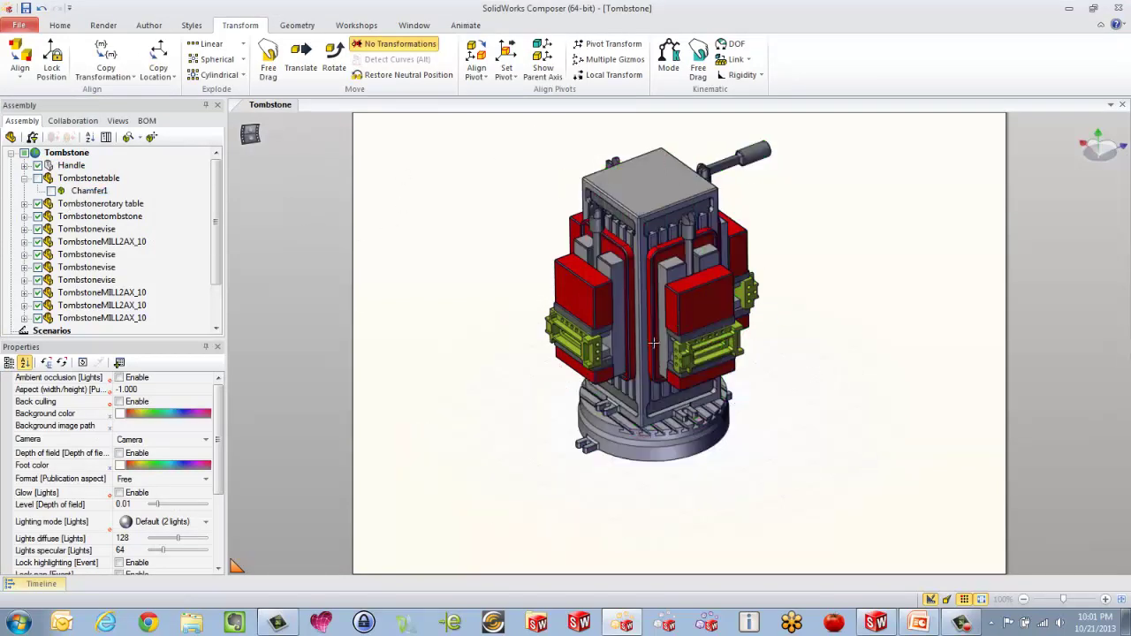
click(118, 121)
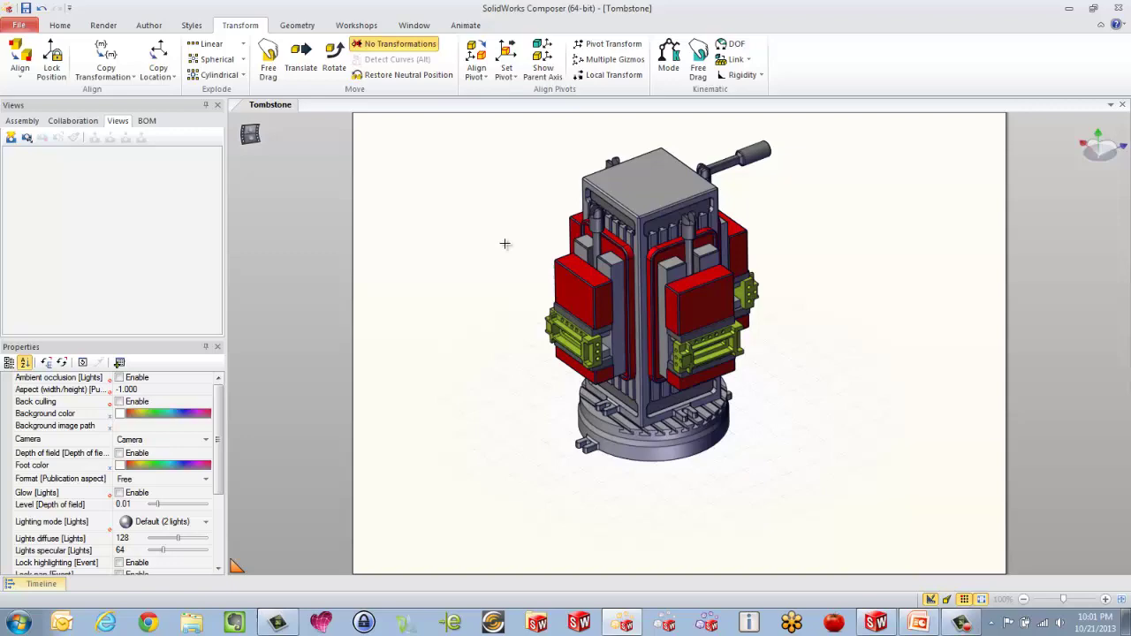
- Translate the handle out of the front vise into the empty area beside the tombstone
drag(505, 242, 445, 241)
right_drag(444, 240, 445, 251)
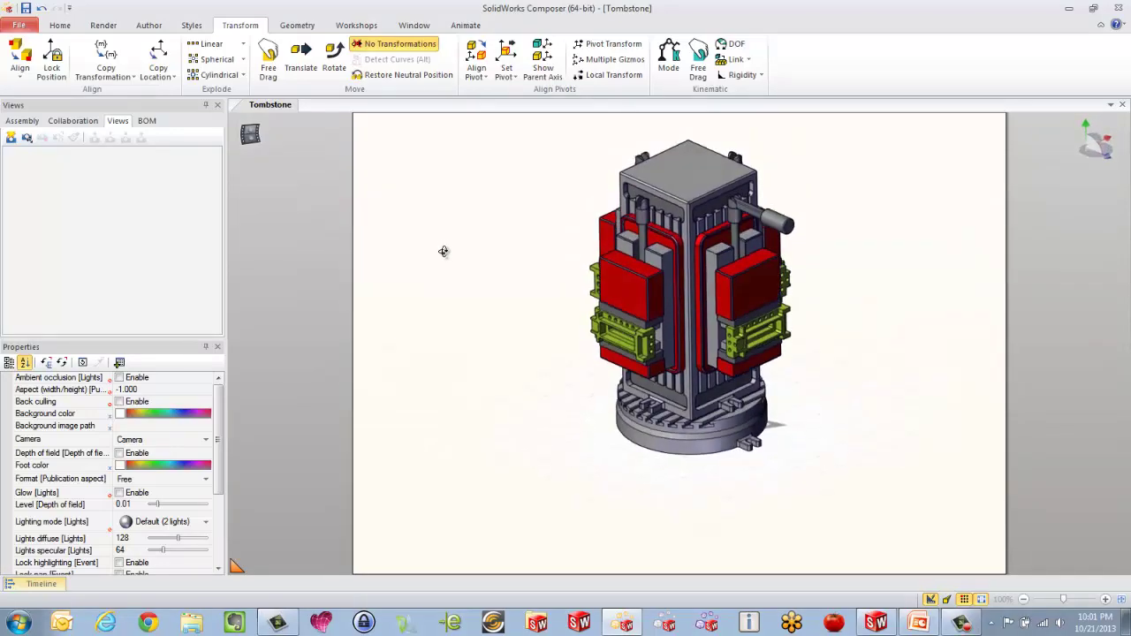
scroll(742, 295, up, 2)
right_drag(744, 303, 680, 284)
drag(680, 283, 651, 306)
scroll(924, 190, up, 1)
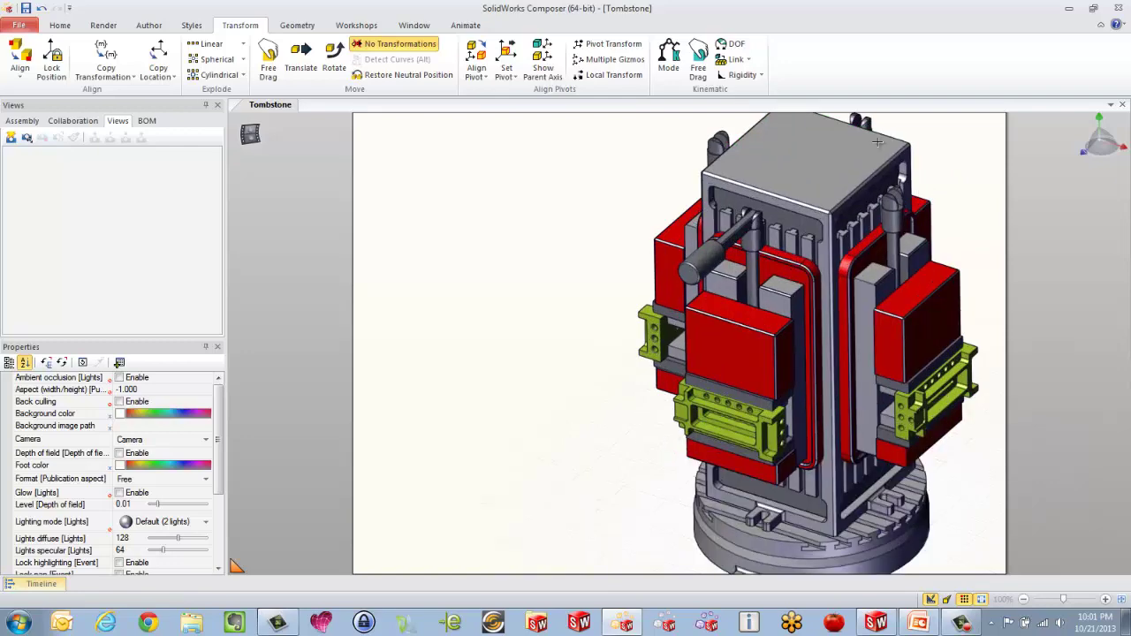
scroll(857, 210, down, 2)
scroll(869, 145, up, 3)
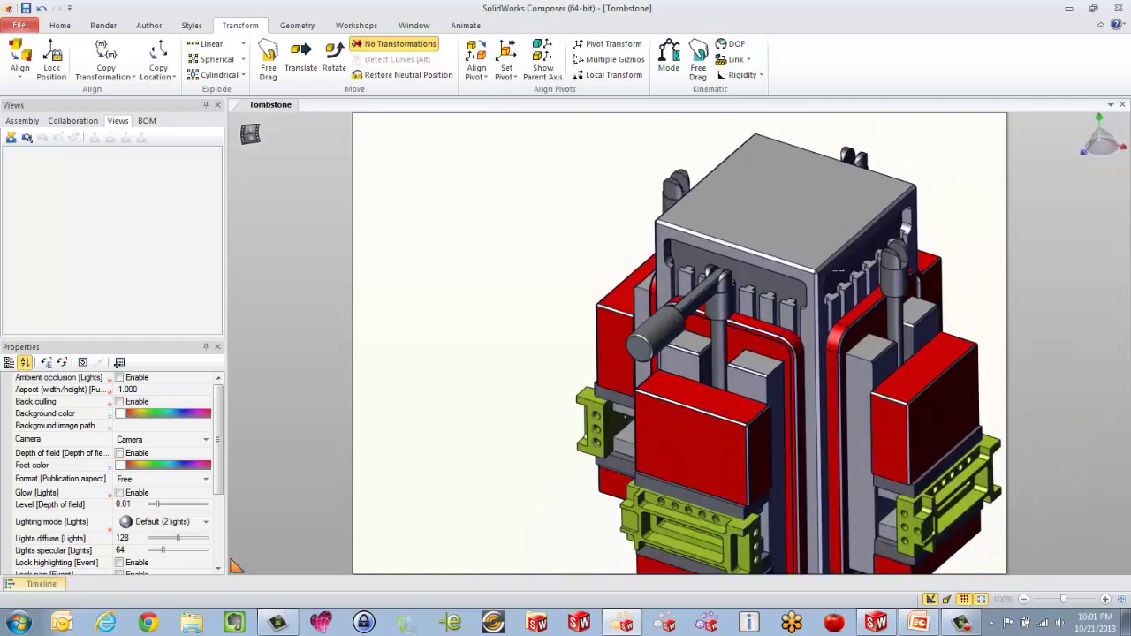
scroll(838, 272, down, 2)
key(Tab)
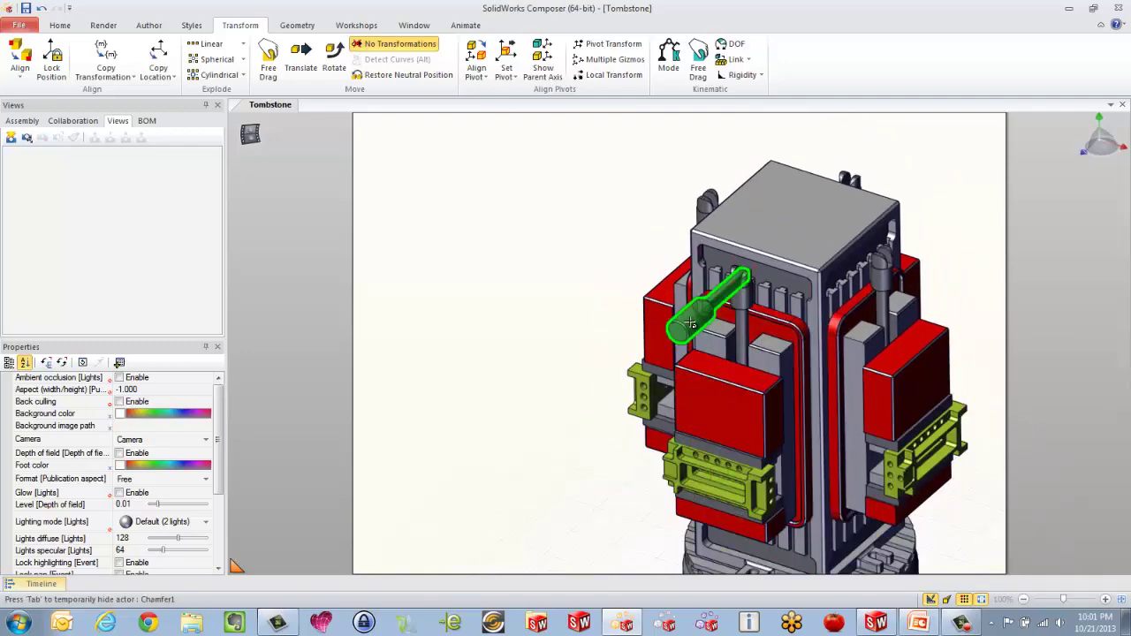
click(691, 325)
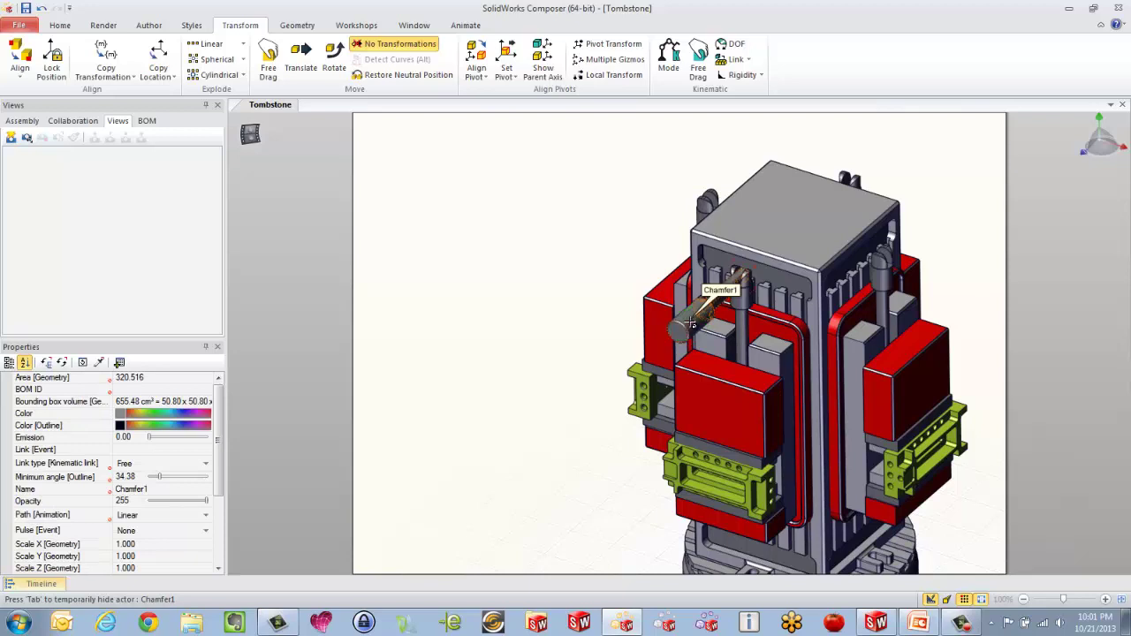
right_click(691, 324)
click(714, 288)
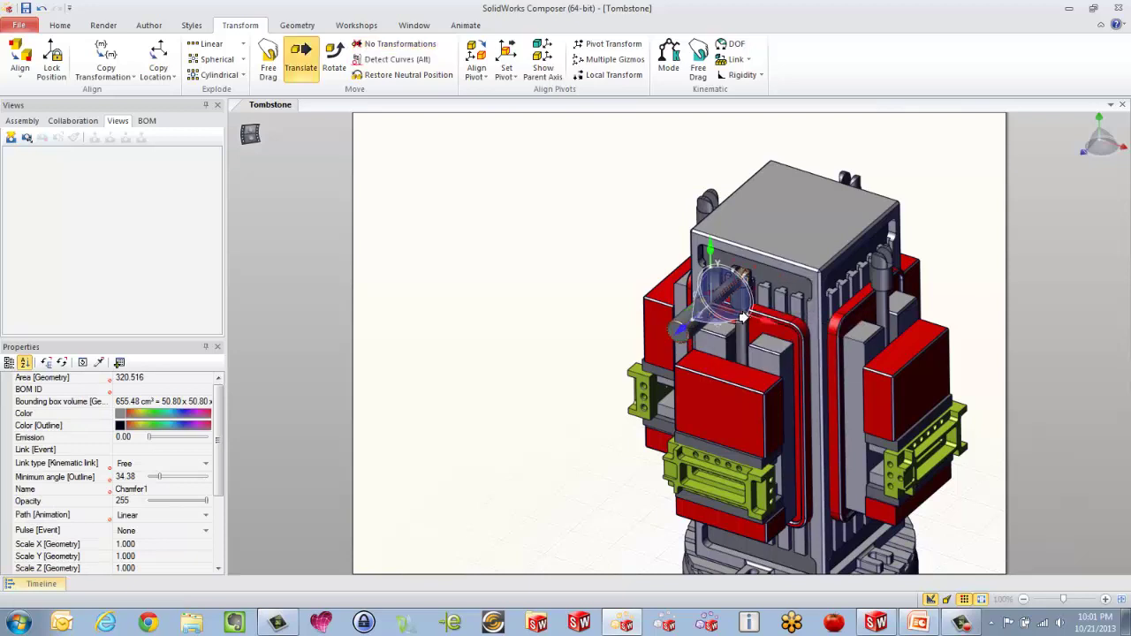
drag(749, 318, 528, 253)
click(532, 293)
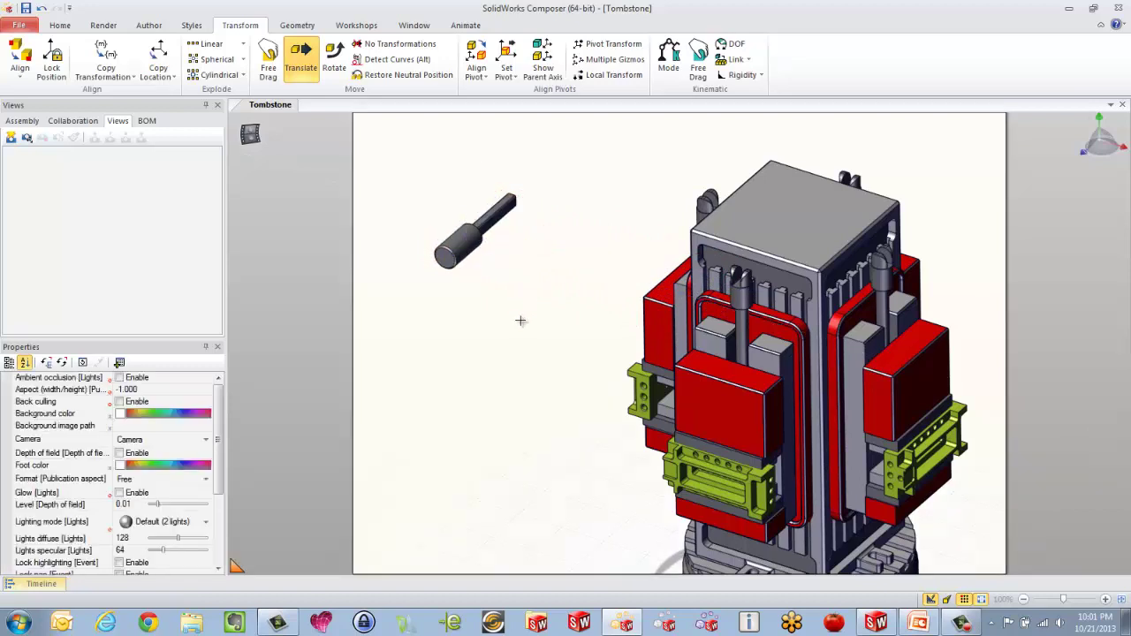
- Create a magnified circular 2D image of the detached handle with the Digger
key(space)
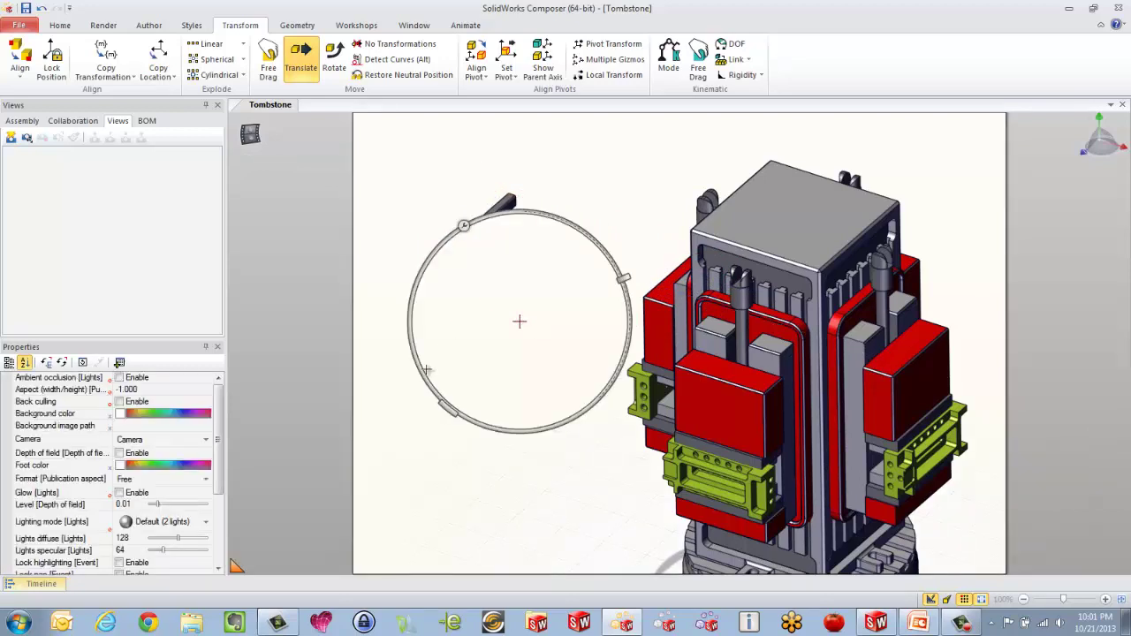
drag(423, 370, 381, 285)
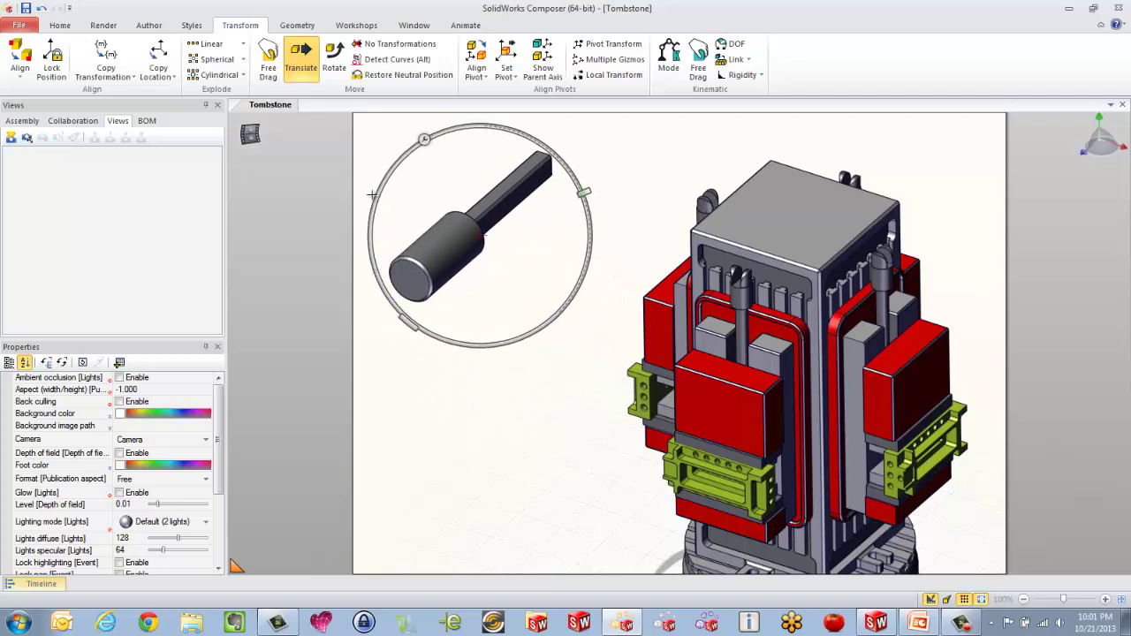
click(424, 139)
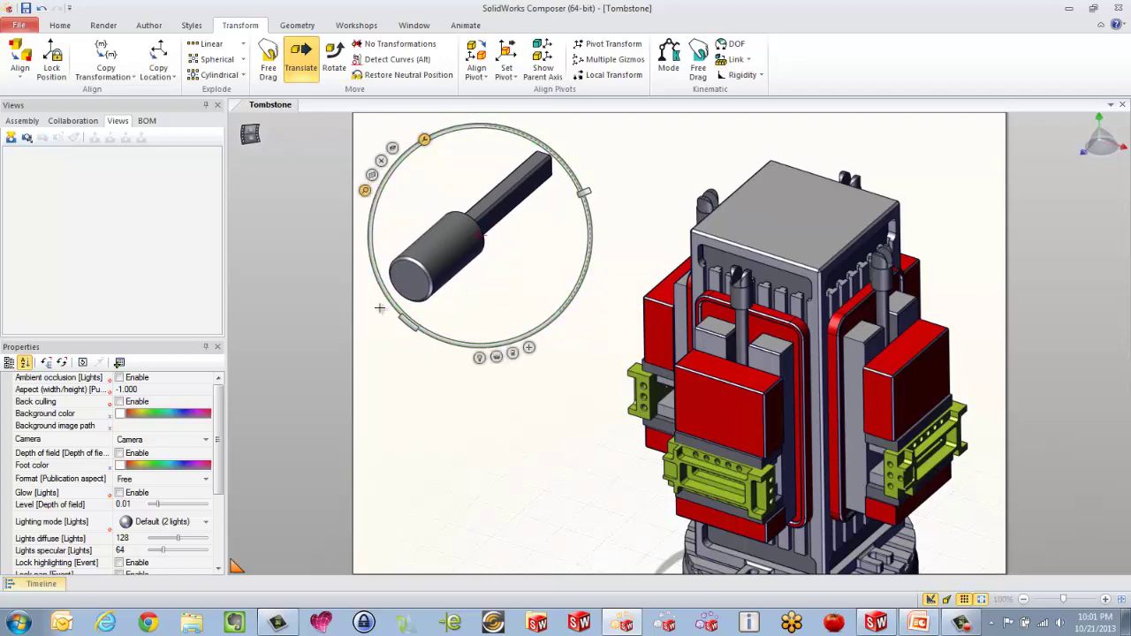
click(497, 357)
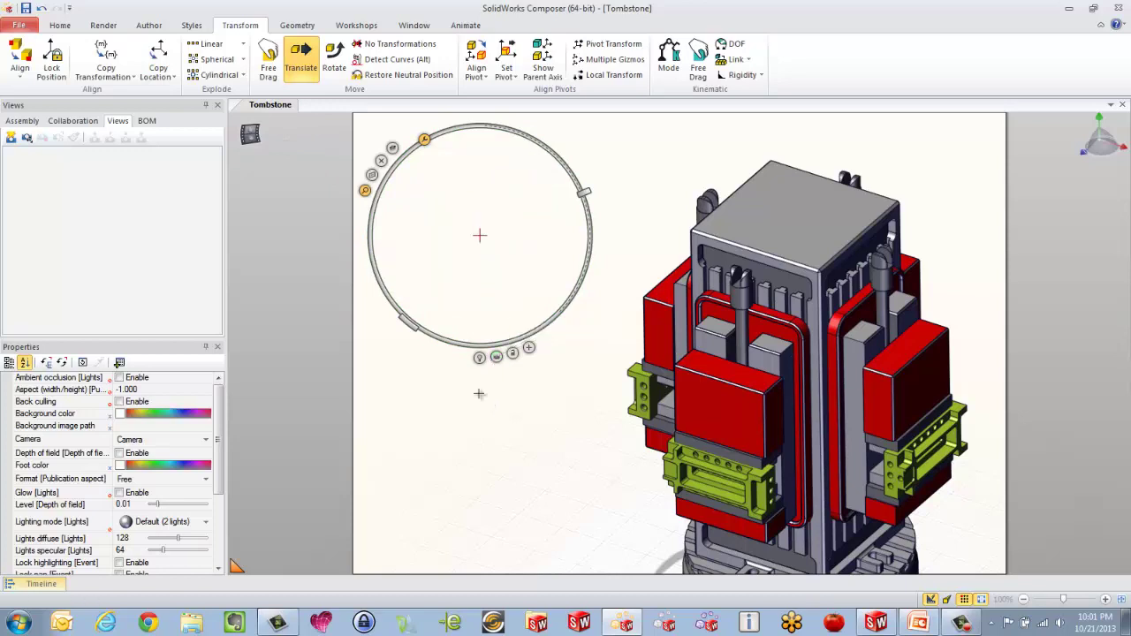
click(478, 394)
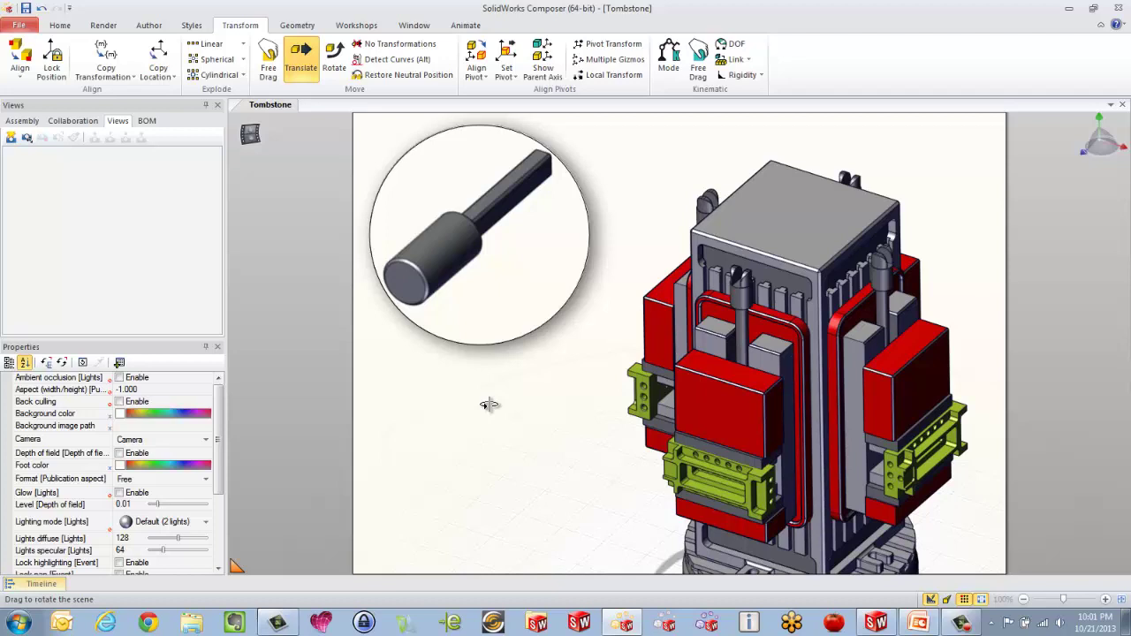
- Attach the handle's detail image to the front vise's screw socket with an Arc tooltip and store the scene as a new view
click(480, 316)
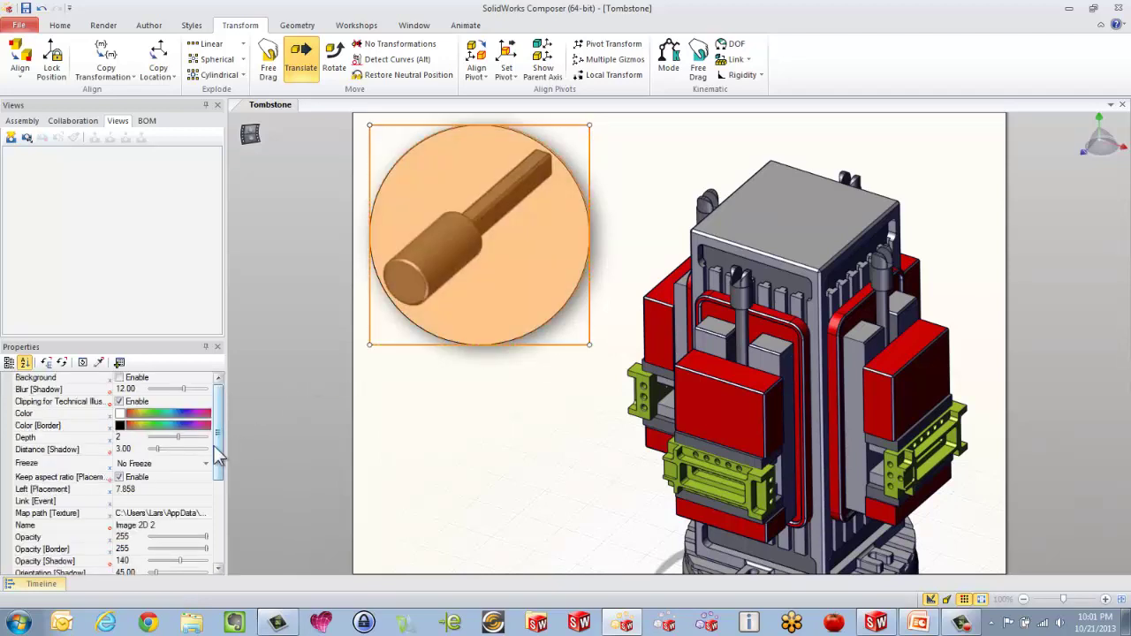
drag(219, 453, 204, 571)
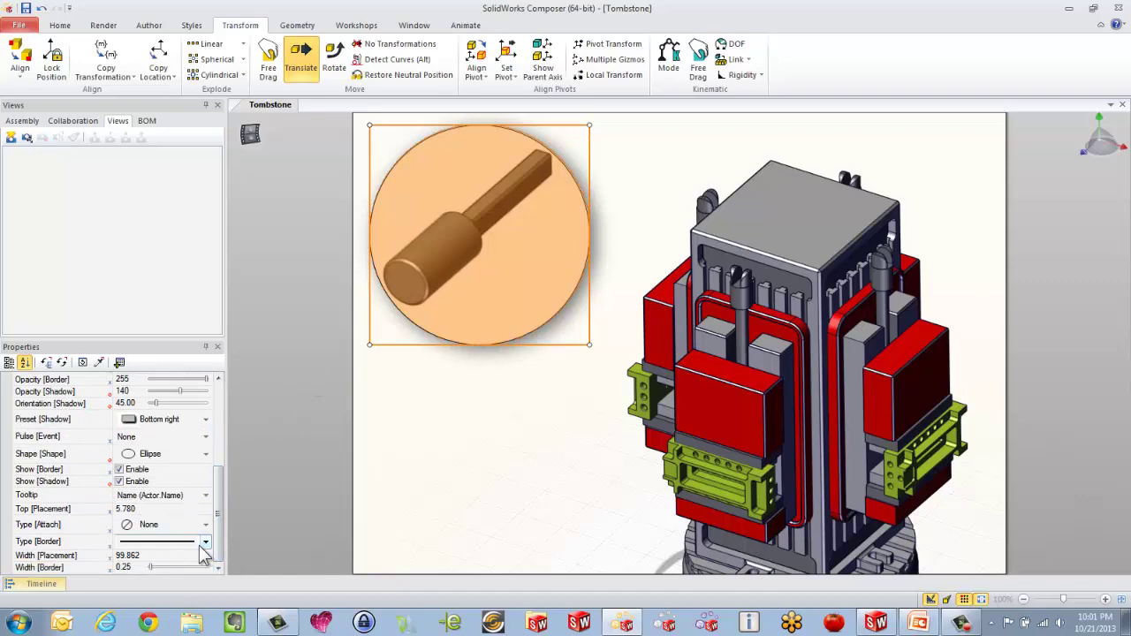
click(205, 528)
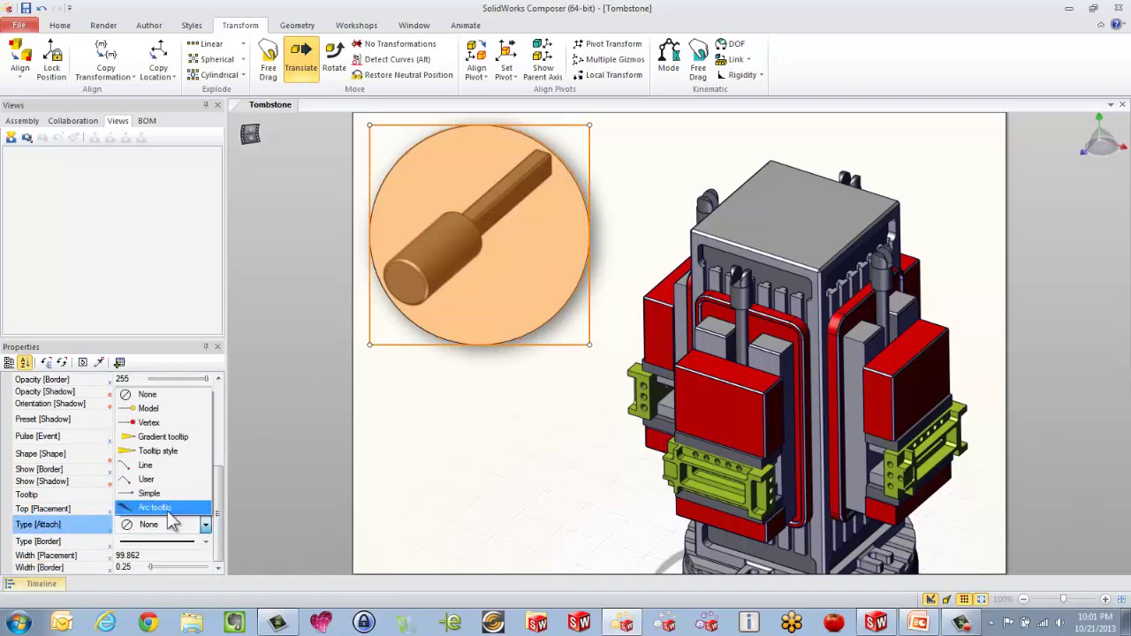
click(168, 509)
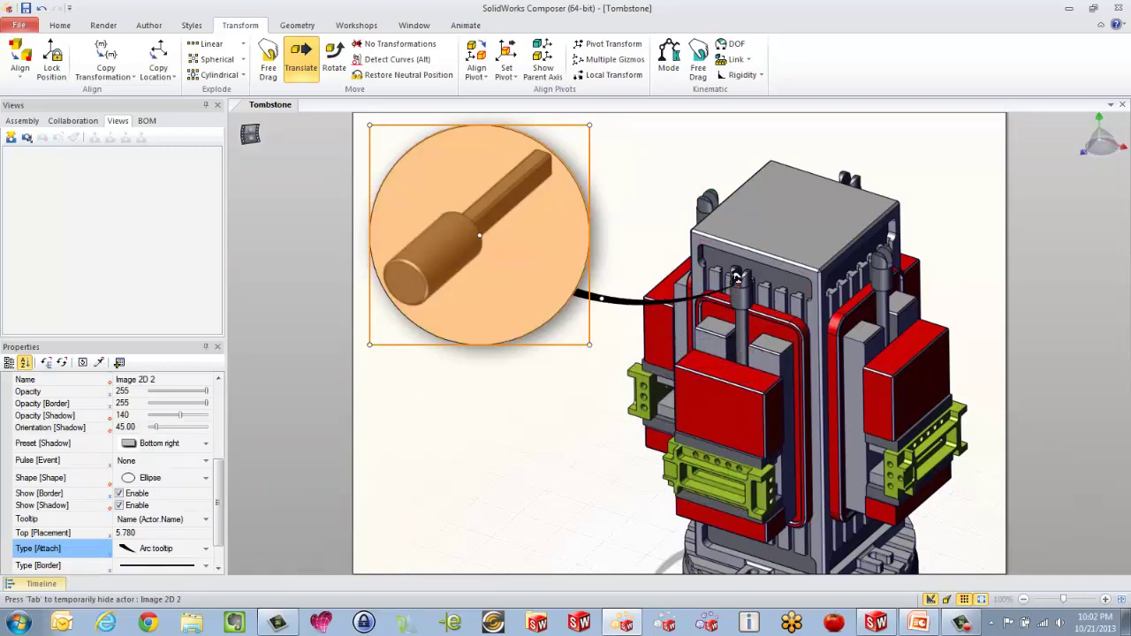
click(725, 285)
click(585, 397)
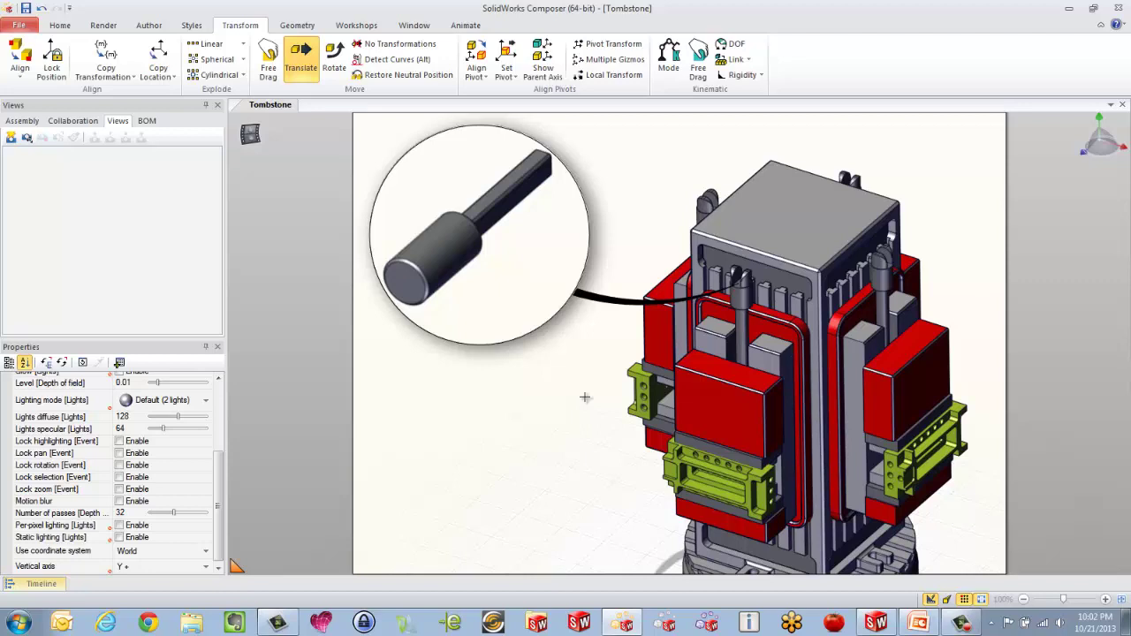
click(11, 137)
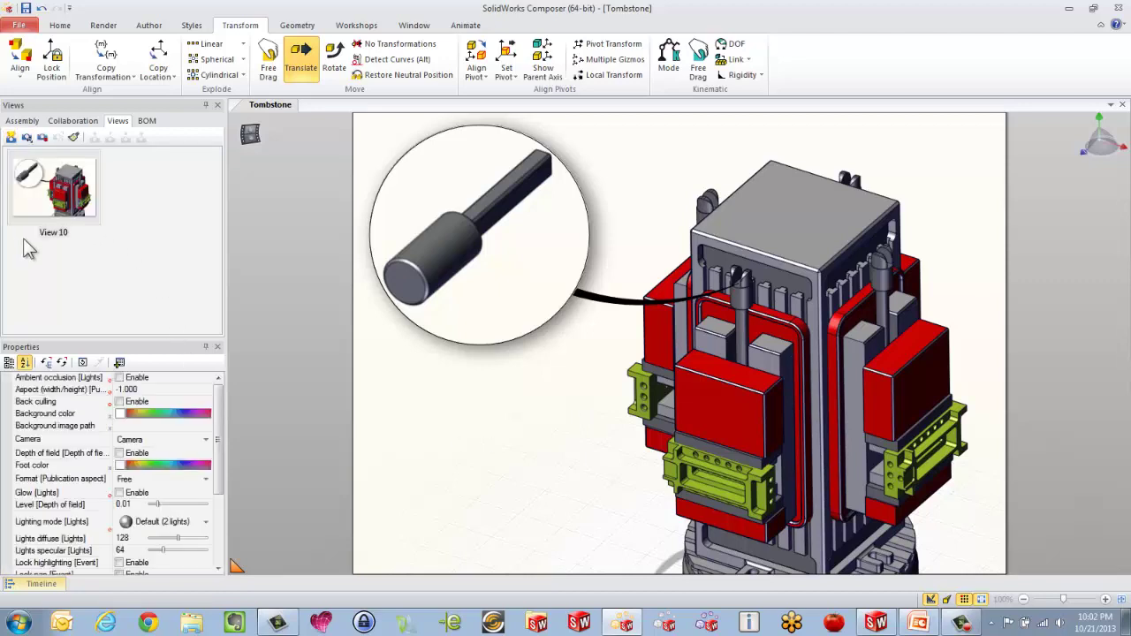
- Remove the circular detail image of the handle from the scene
click(430, 281)
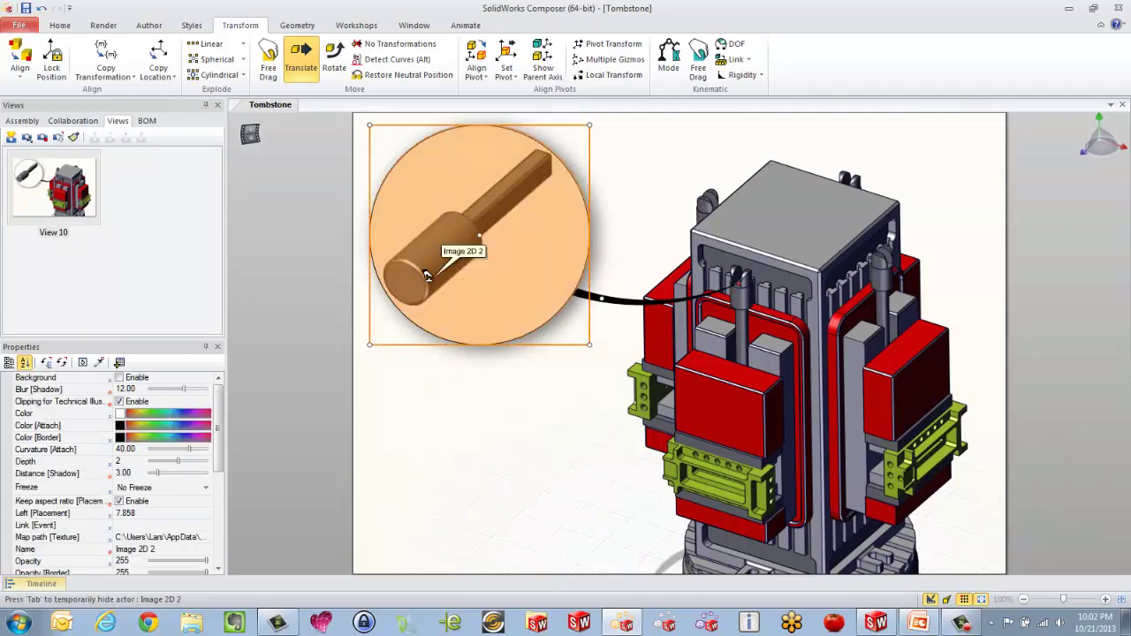
right_click(486, 246)
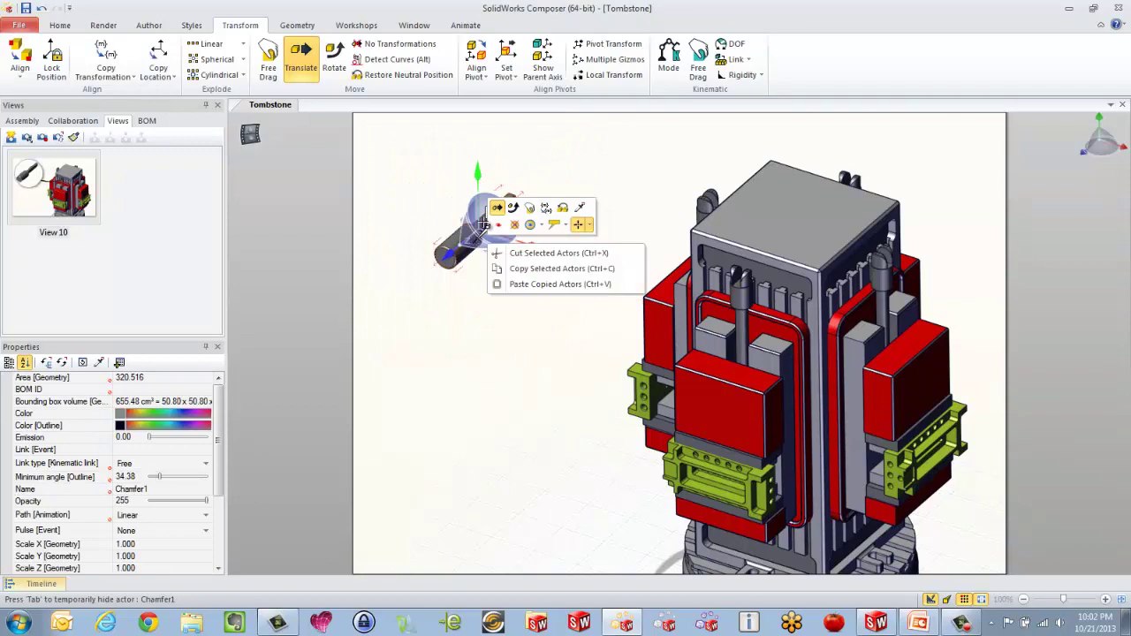
click(477, 322)
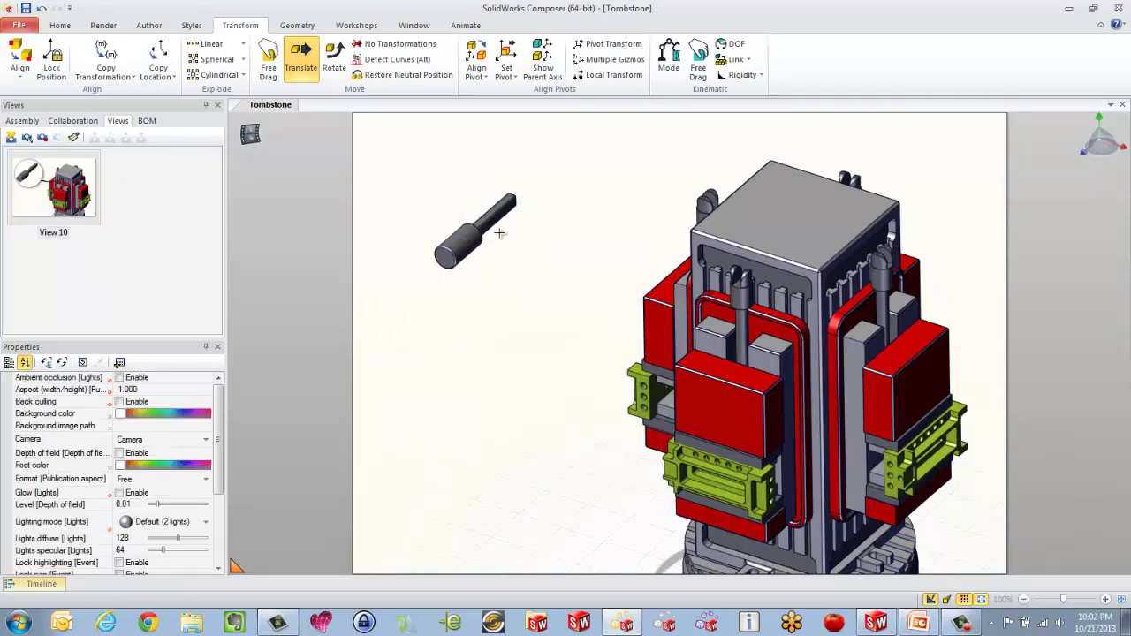
- Translate the detached handle back along its red axis into the front vise's screw socket
click(519, 251)
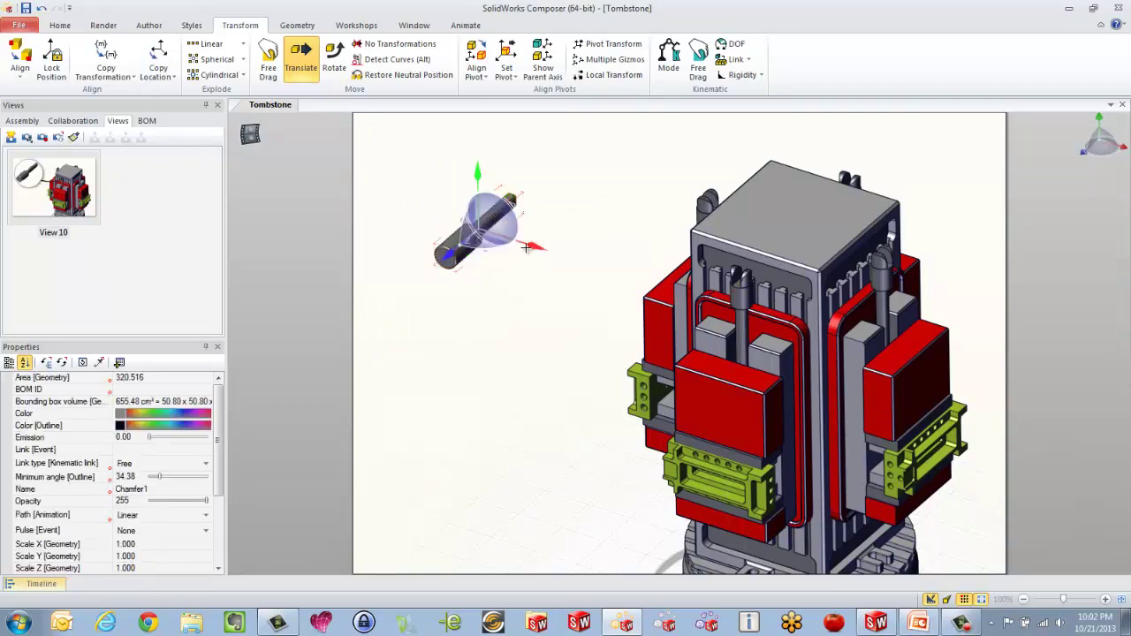
drag(522, 248, 752, 311)
scroll(746, 292, up, 5)
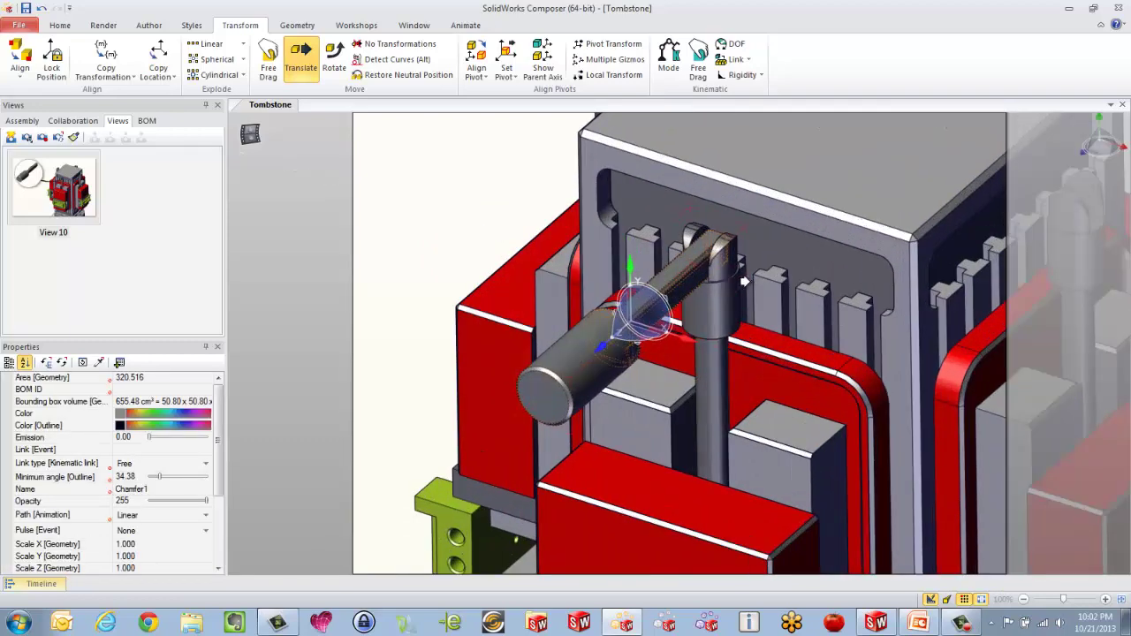
scroll(714, 371, down, 3)
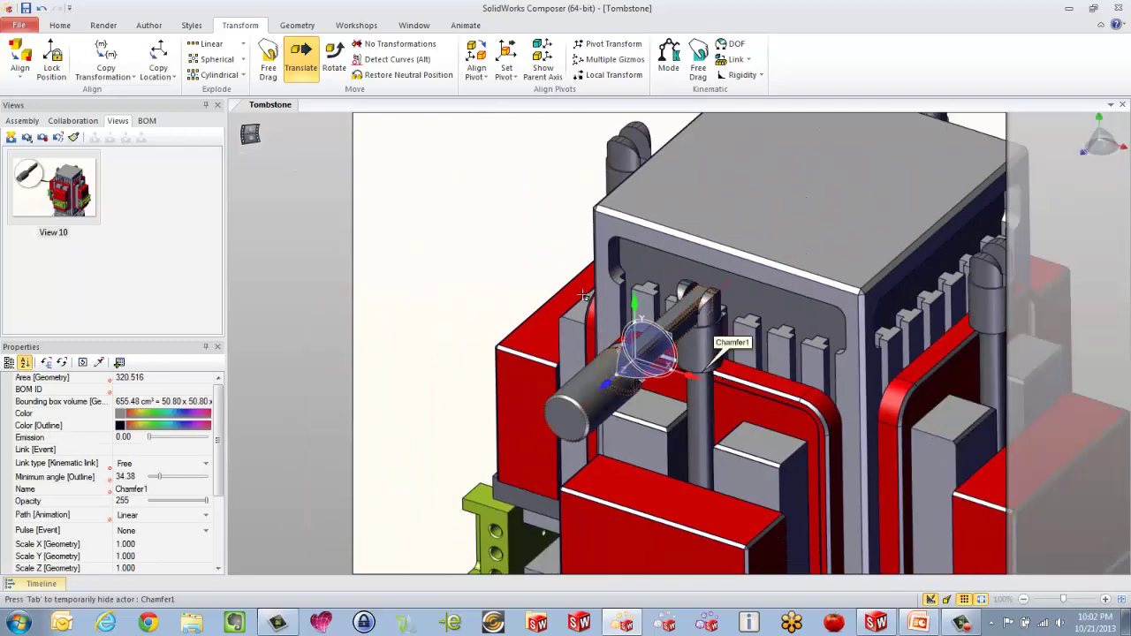
- Turn off transformations and reframe the tombstone to show its upper portion and the vises with the handle in place
click(334, 66)
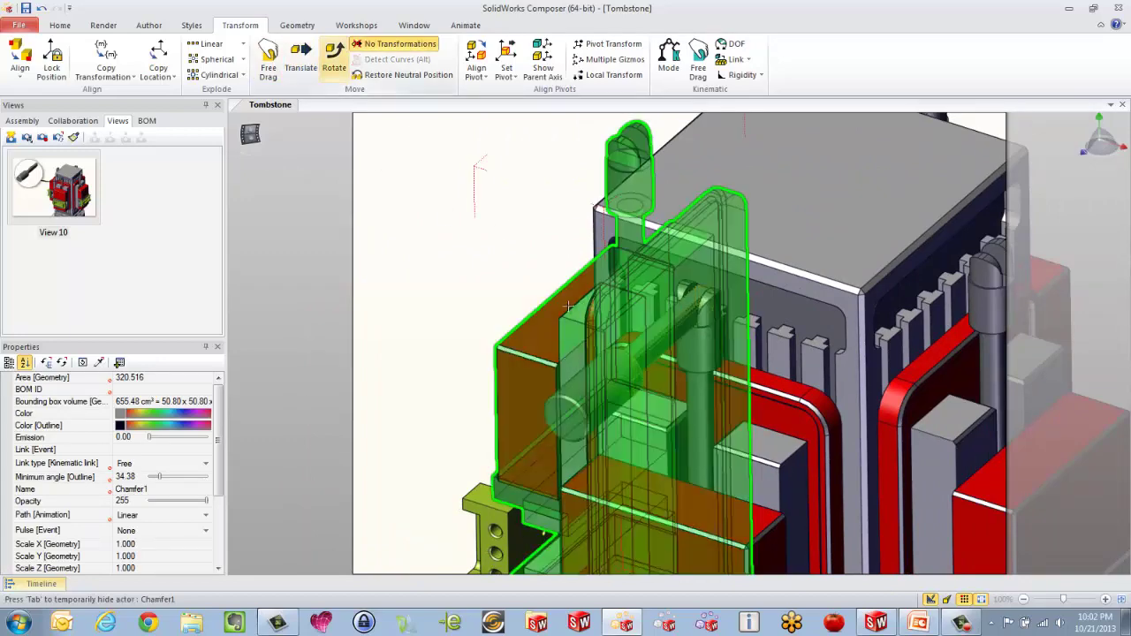
mouse_move(573, 335)
right_down()
mouse_move(586, 276)
mouse_move(566, 338)
right_up()
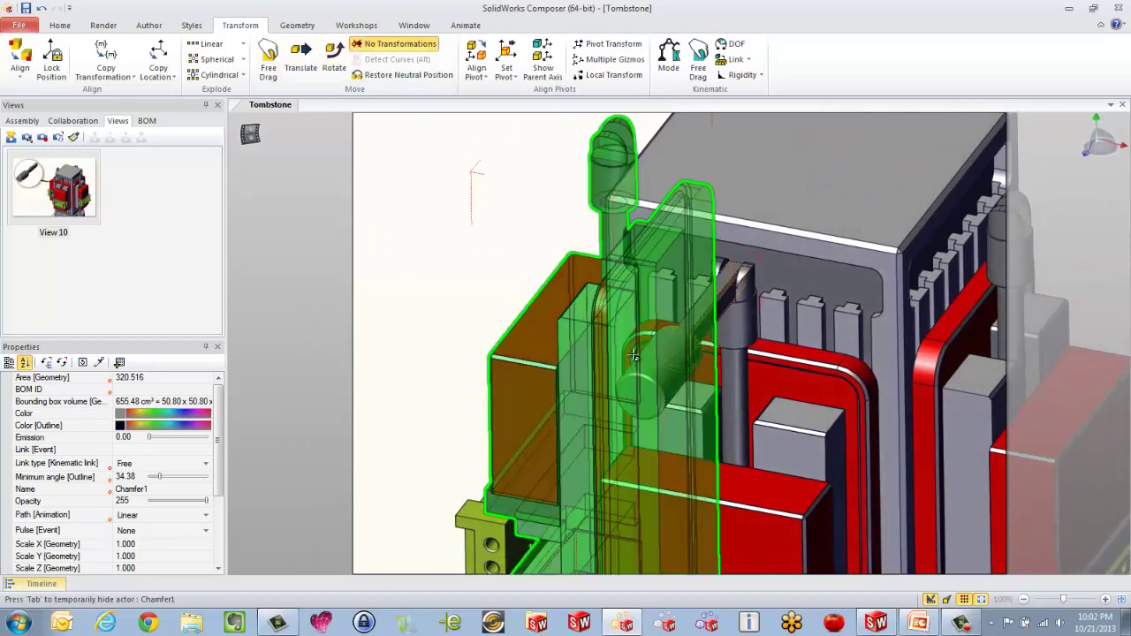
scroll(671, 386, down, 4)
scroll(695, 390, down, 1)
scroll(687, 423, up, 3)
right_drag(679, 421, 647, 386)
drag(647, 387, 711, 421)
scroll(711, 420, up, 2)
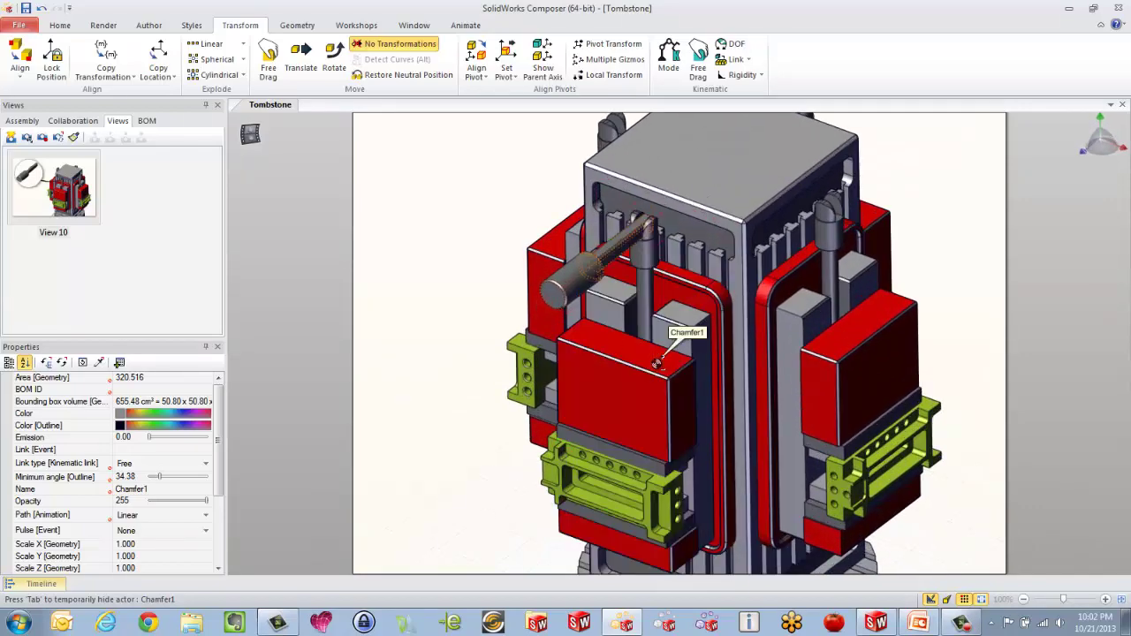
click(480, 213)
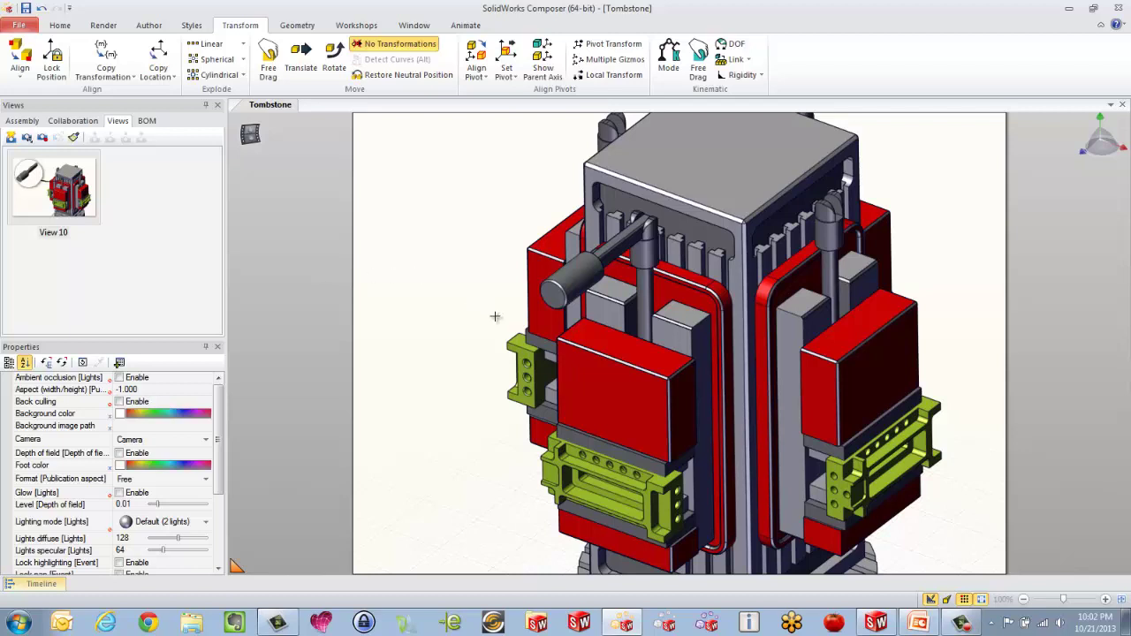
- Place a circular arrow around the front vise's screw below the handle, with the flat shape off and a radius of 57.87
click(149, 25)
click(154, 59)
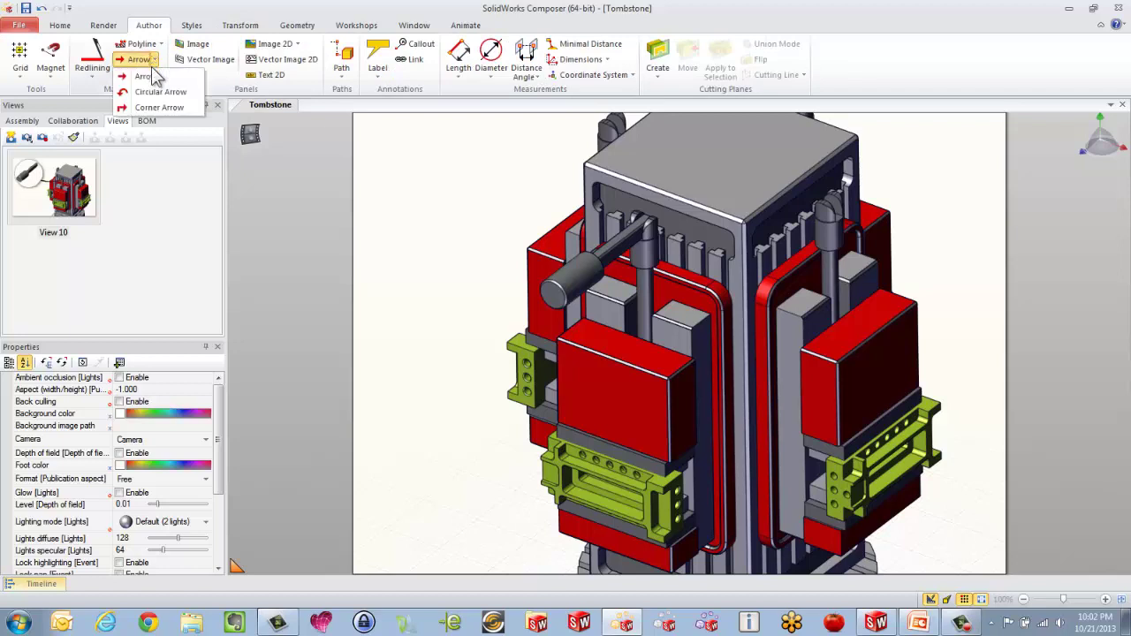
click(141, 82)
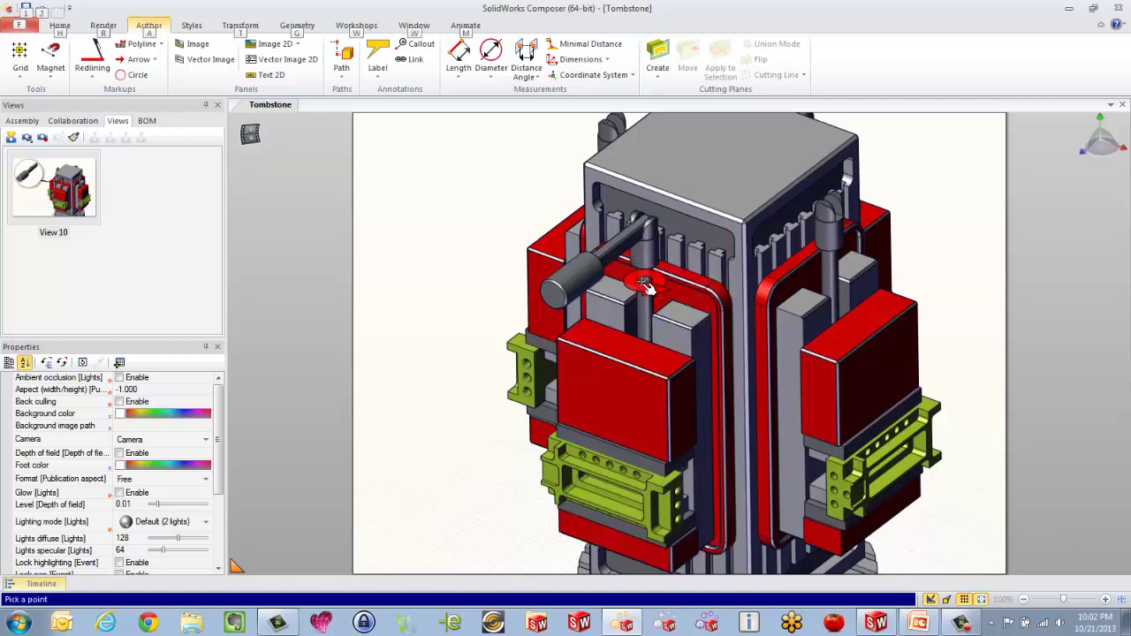
click(645, 283)
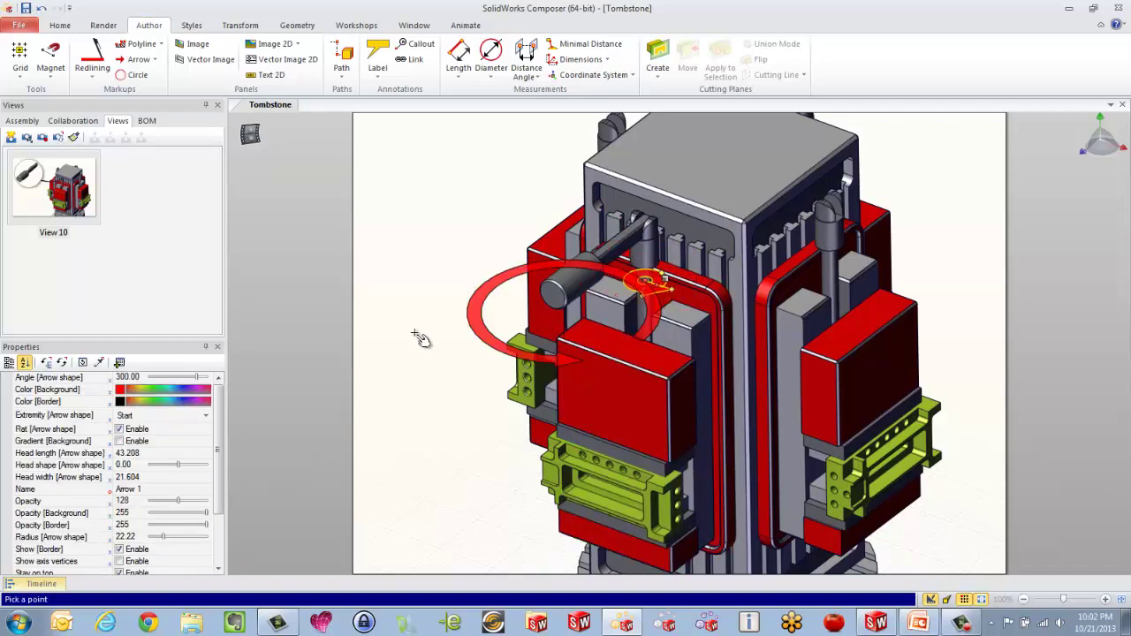
key(Escape)
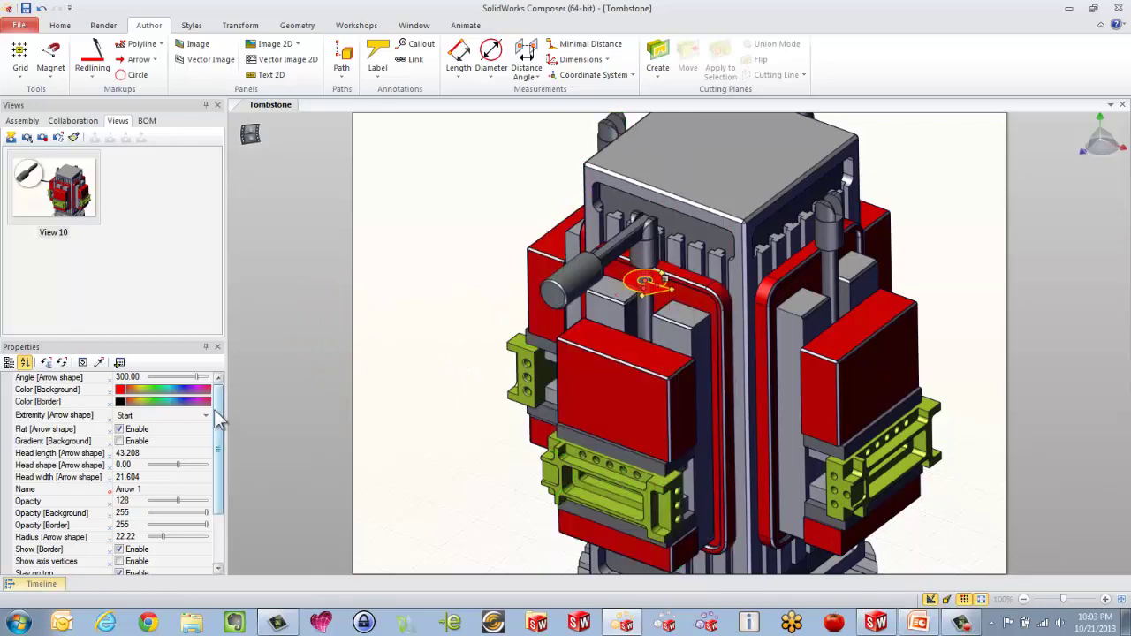
click(125, 430)
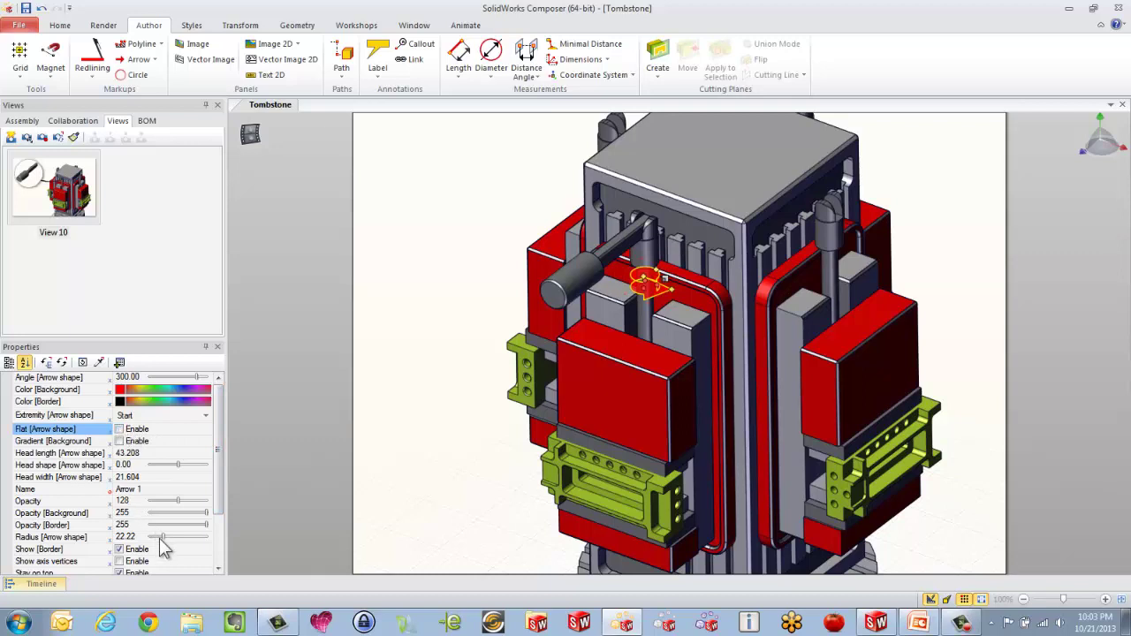
drag(164, 536, 181, 541)
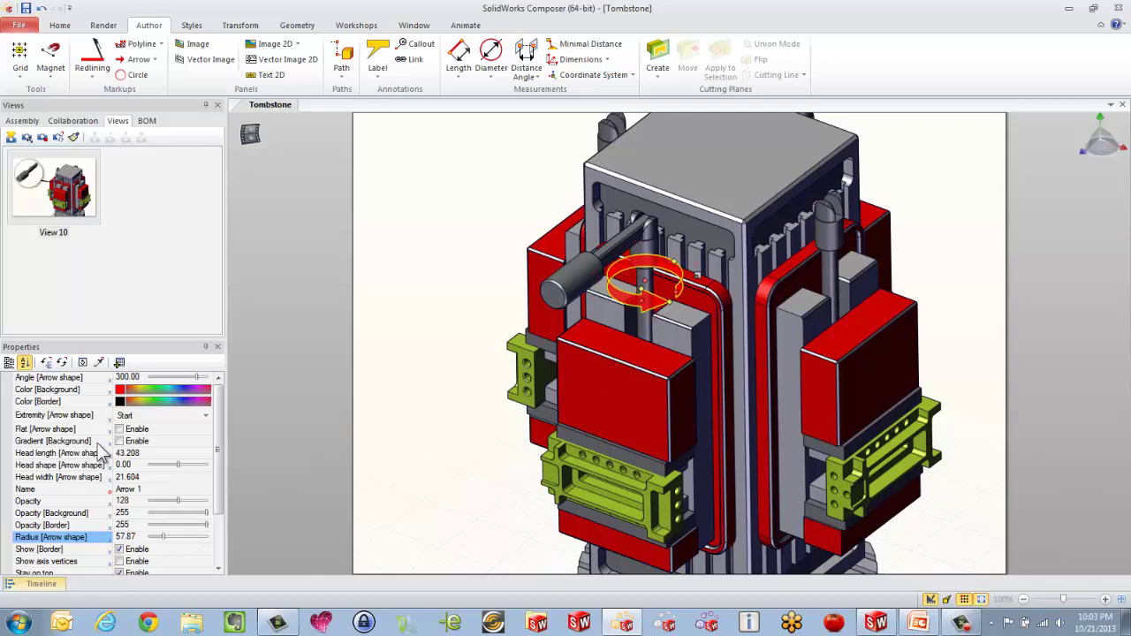
- Color the circular arrow's background bright green and shorten its sweep to about 145 degrees
click(139, 392)
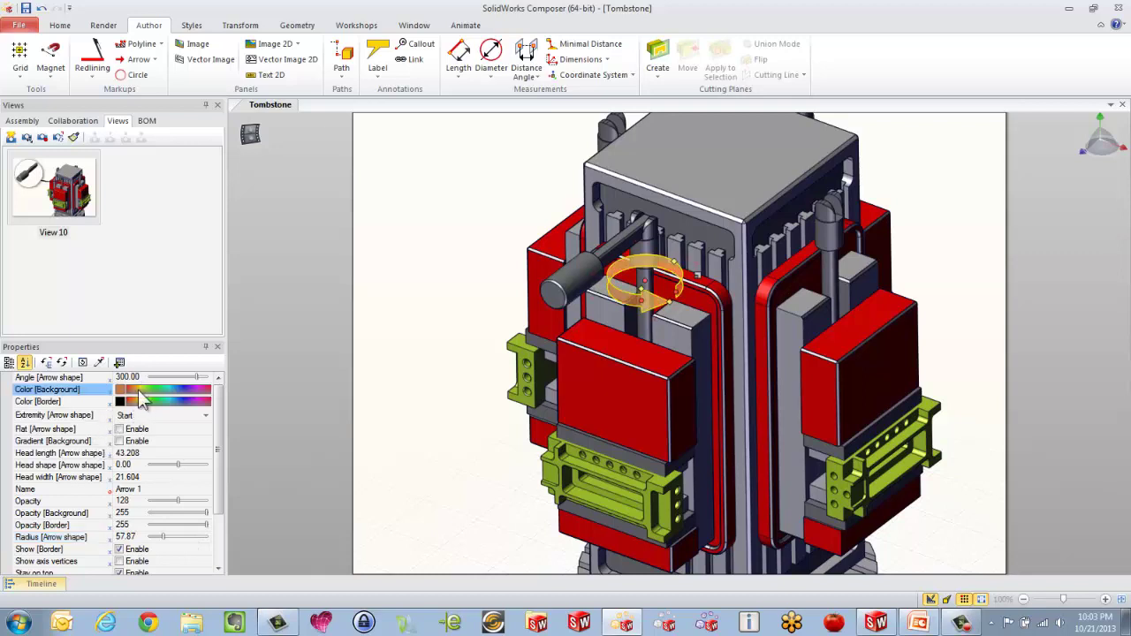
click(182, 392)
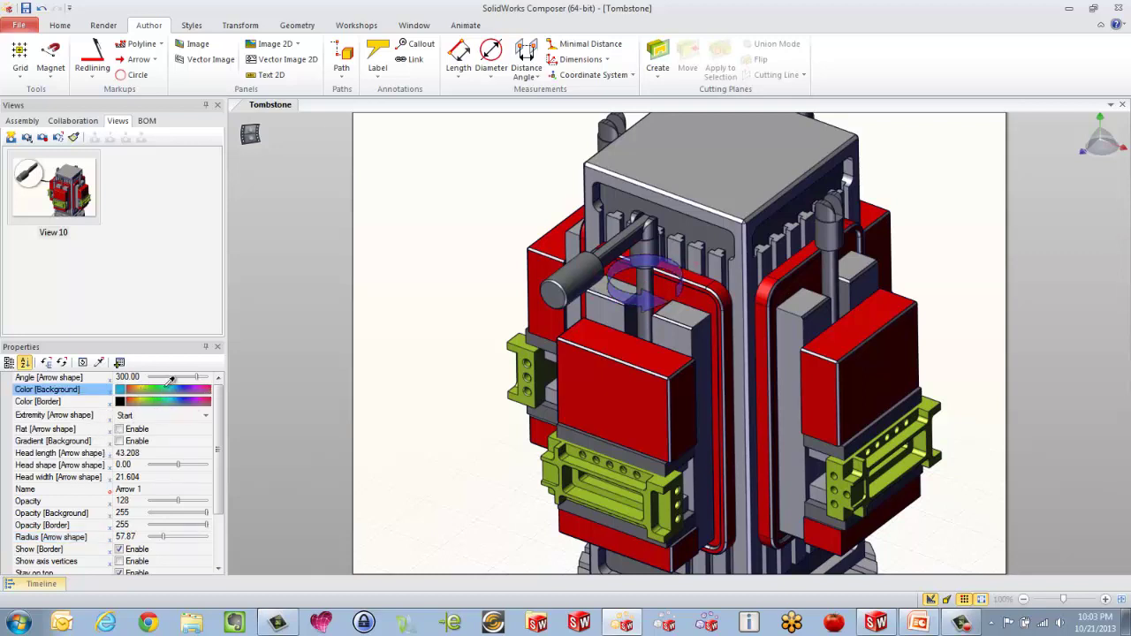
drag(166, 386, 145, 388)
click(121, 389)
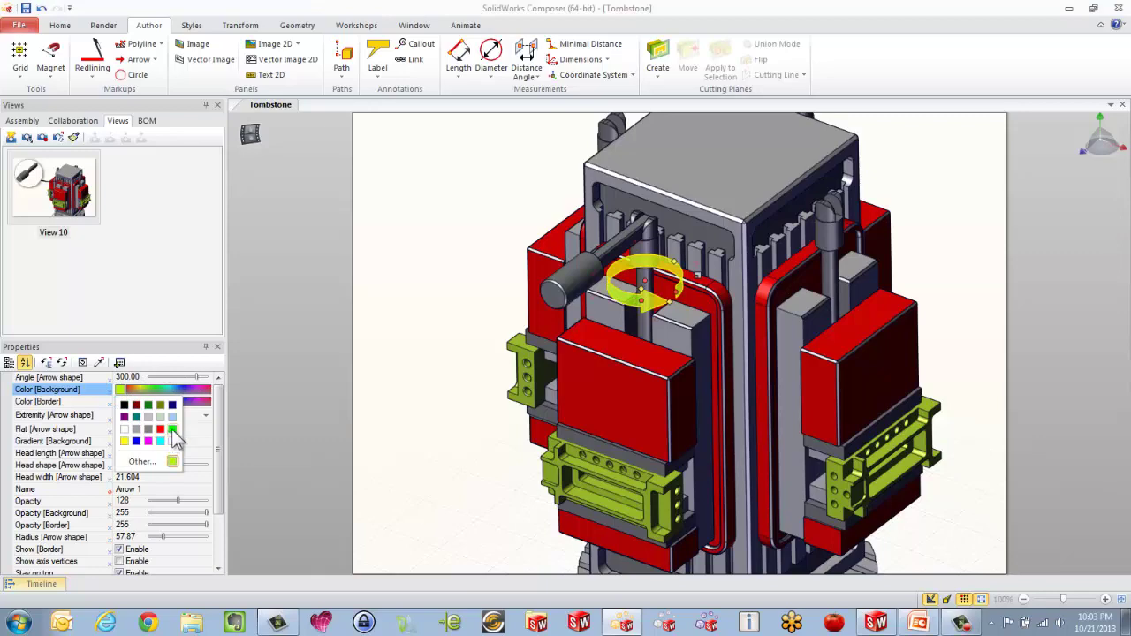
click(173, 429)
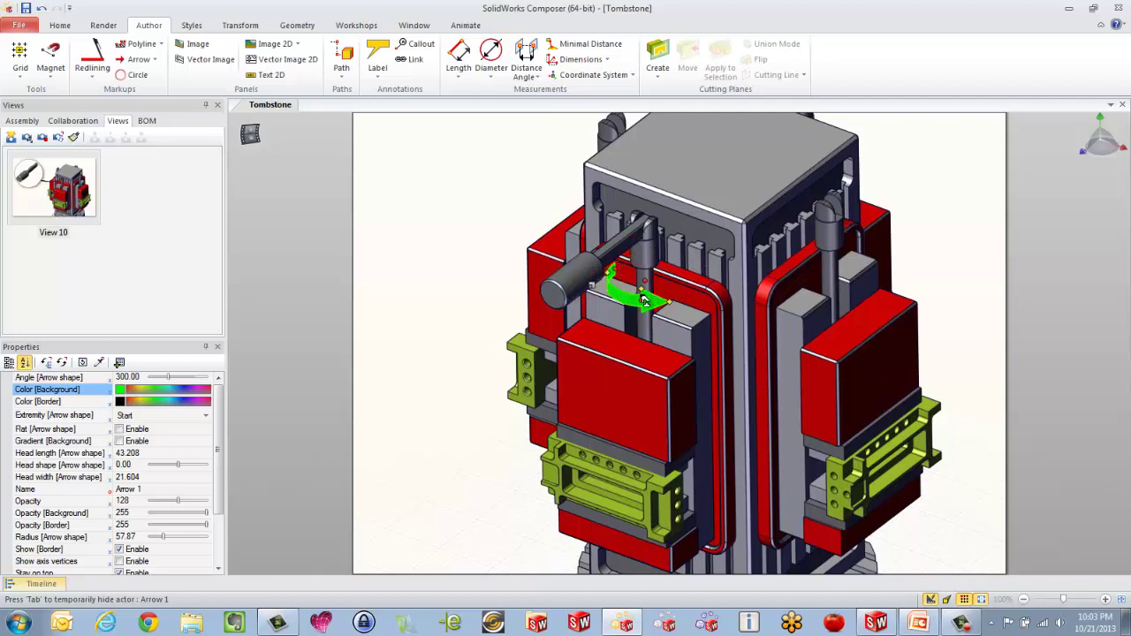
drag(643, 301, 682, 296)
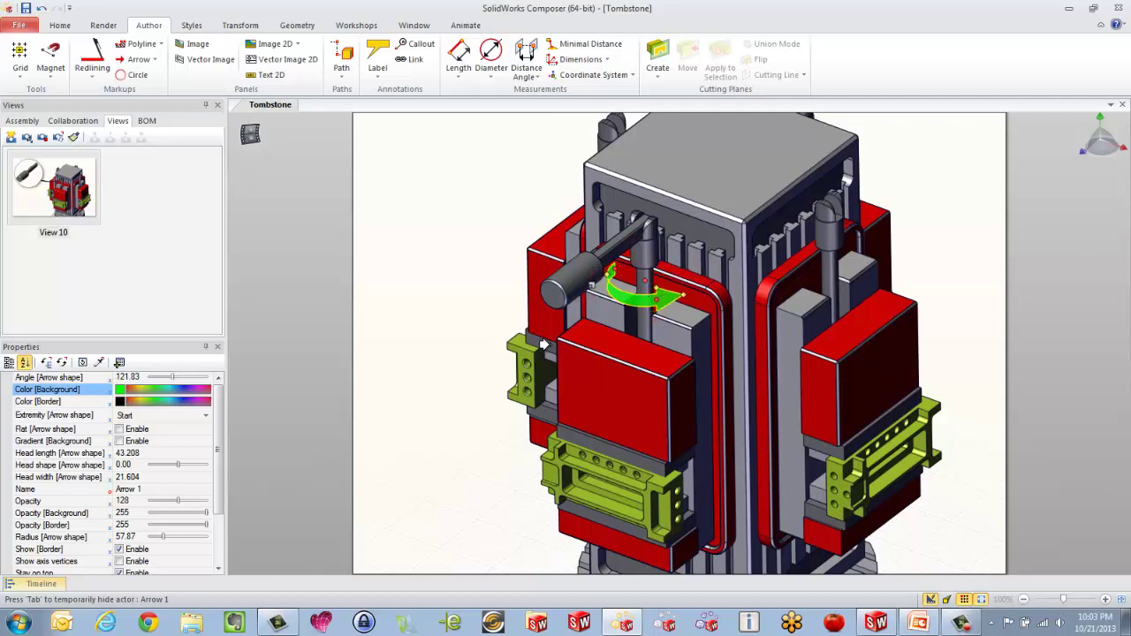
click(374, 428)
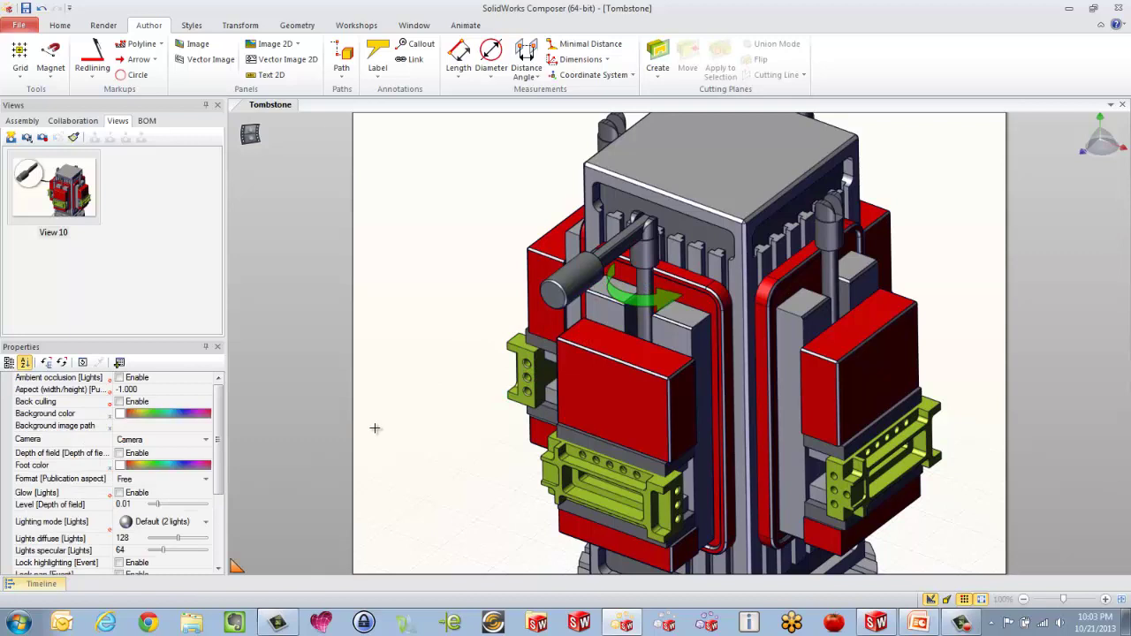
- Set the circular arrow's opacity to 255 and store the scene as a new view
scroll(217, 460, down, 2)
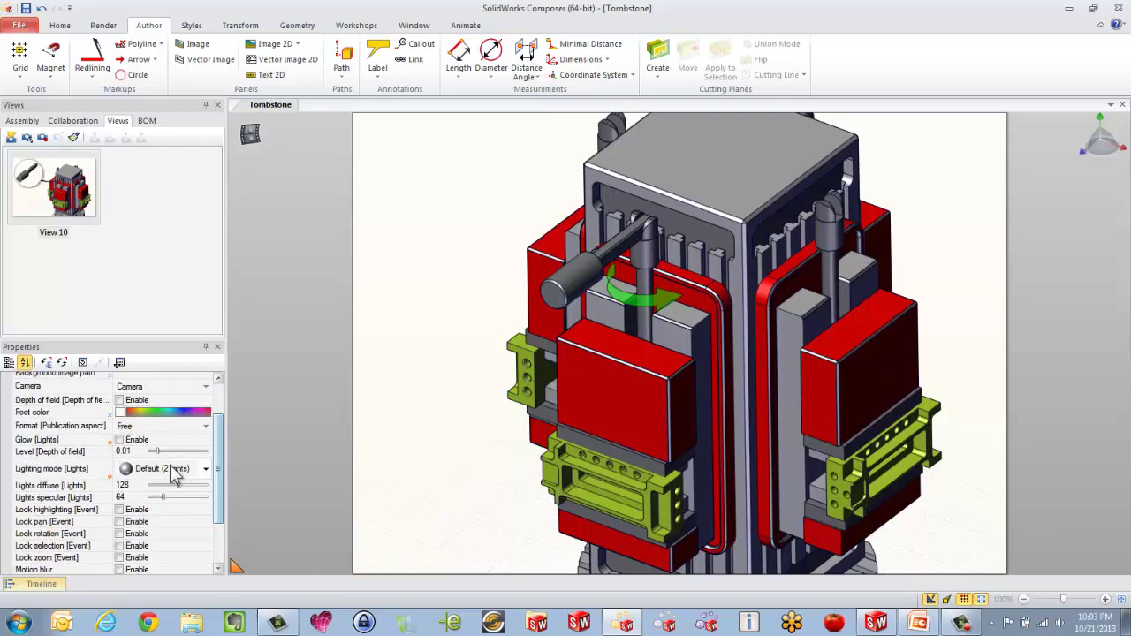
click(638, 301)
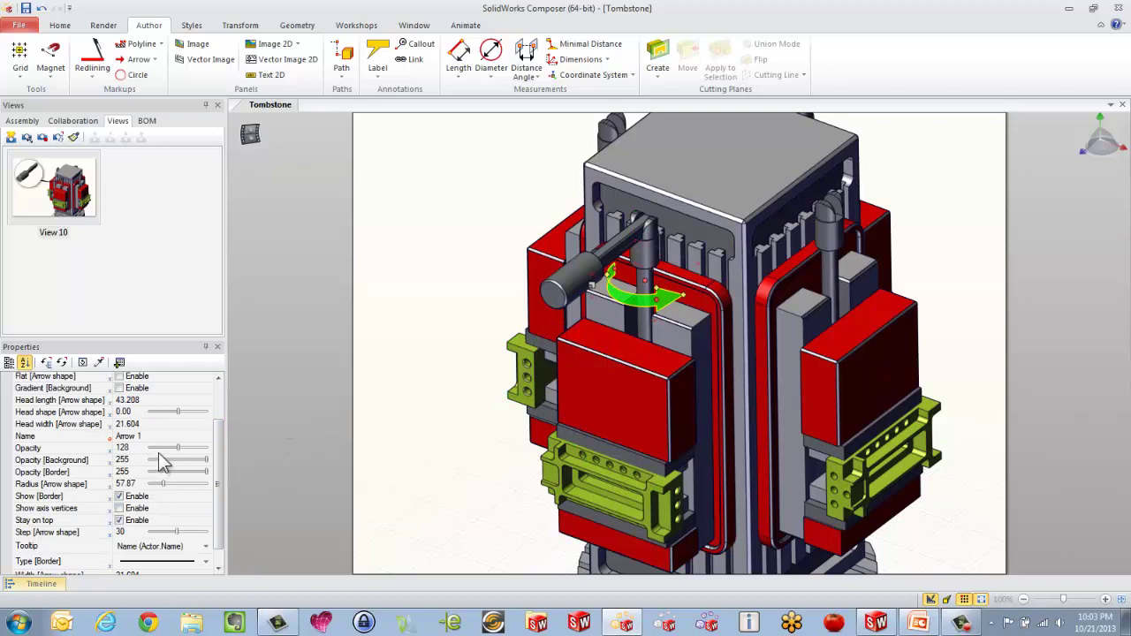
drag(178, 449, 208, 449)
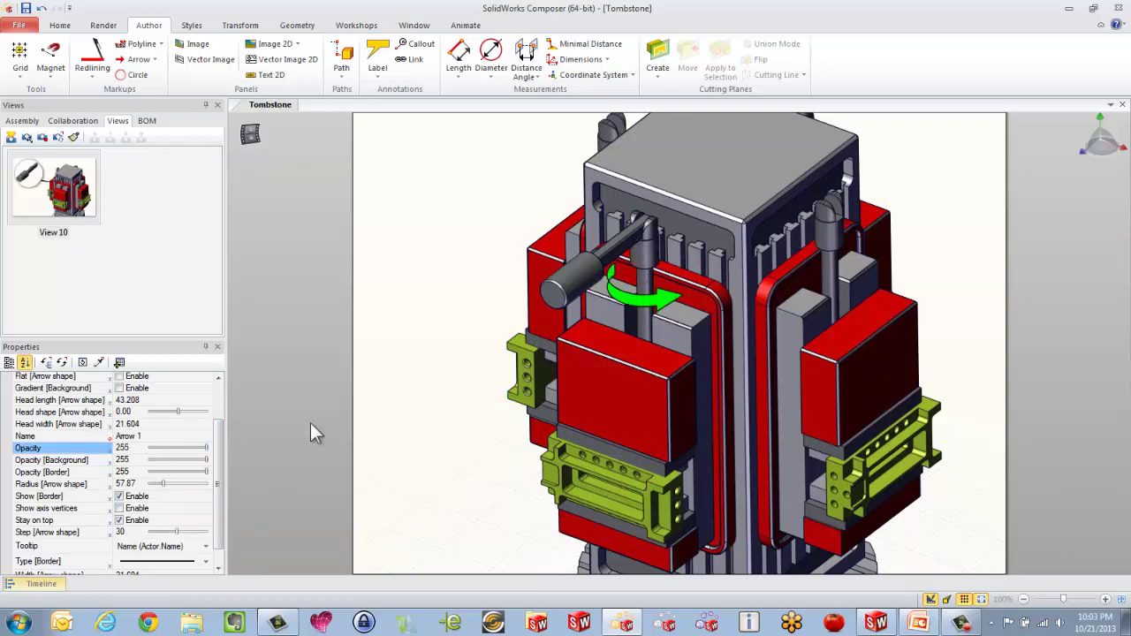
click(444, 380)
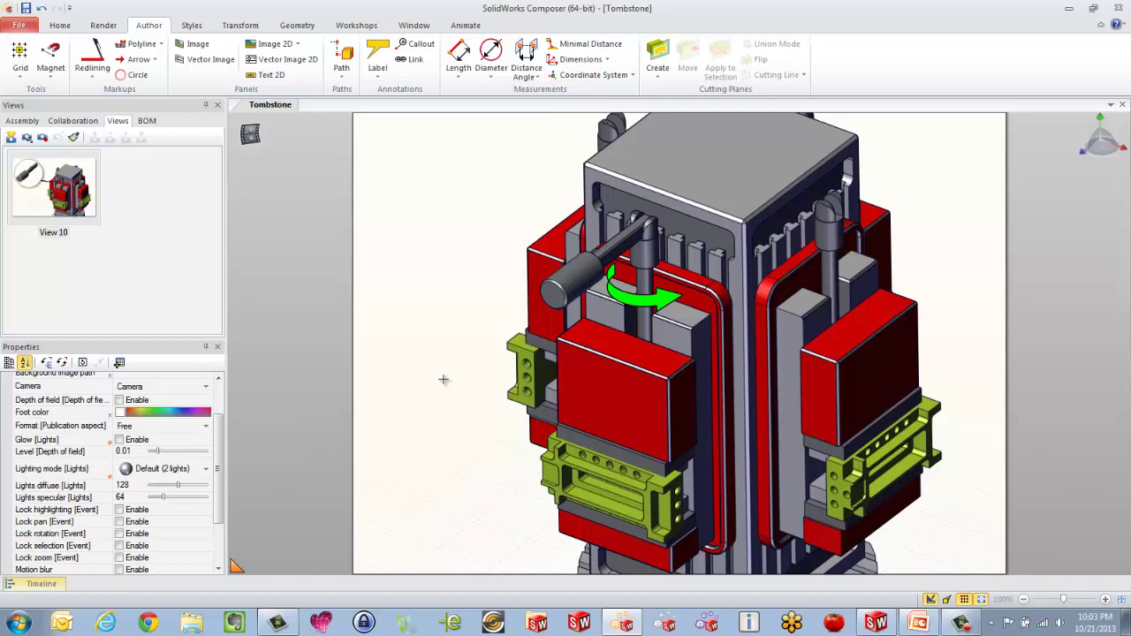
click(10, 137)
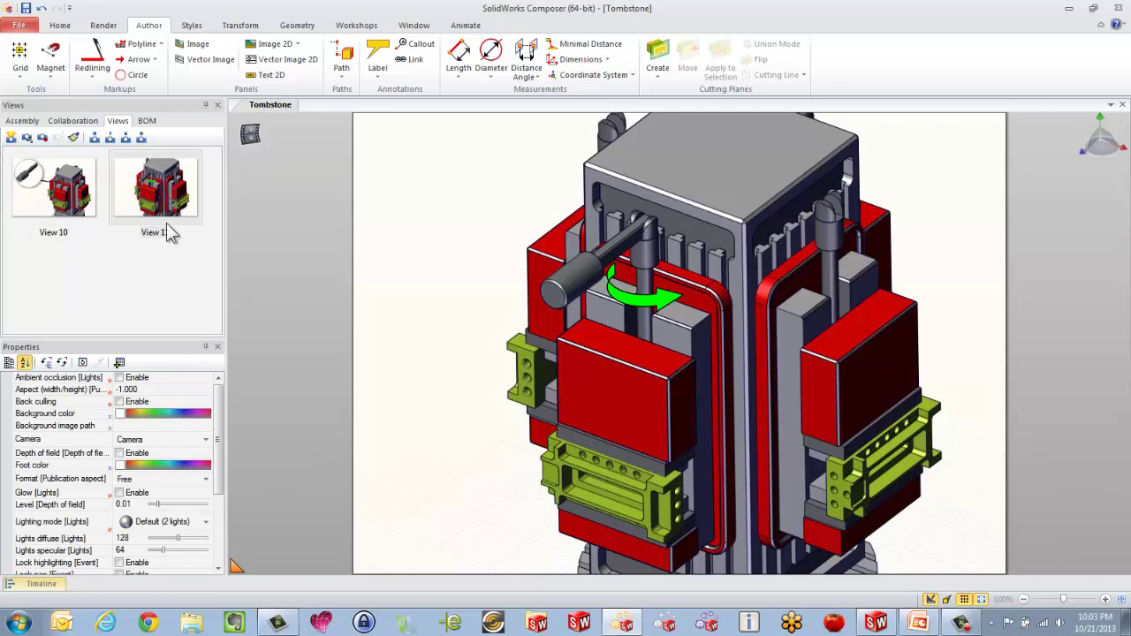
- Hide the circular arrow and the handle on the front vise
click(624, 290)
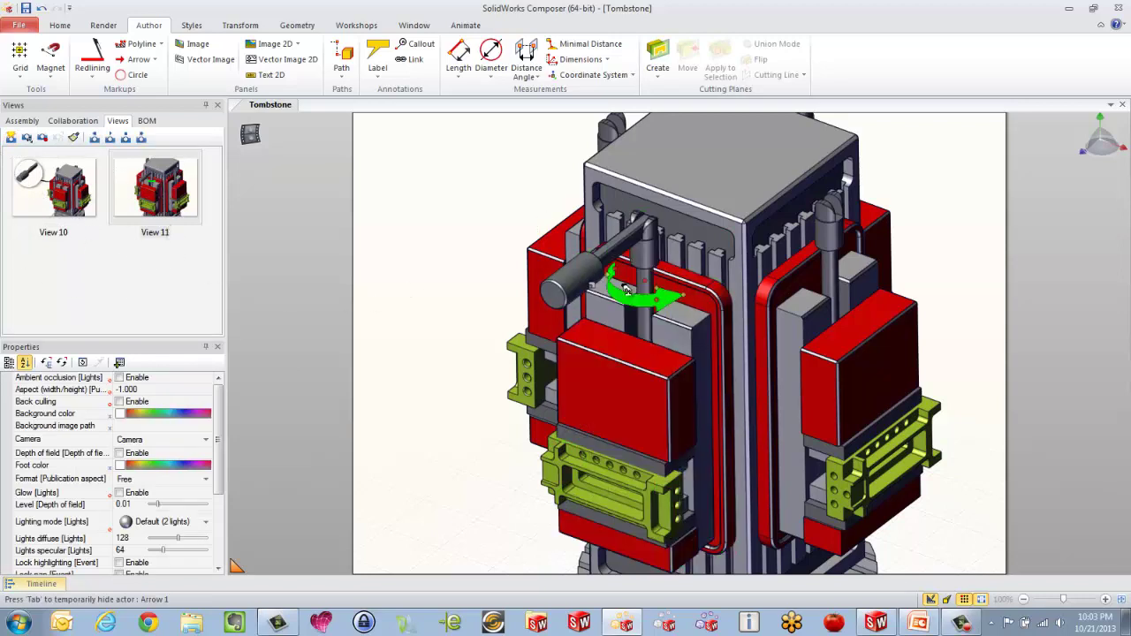
click(575, 274)
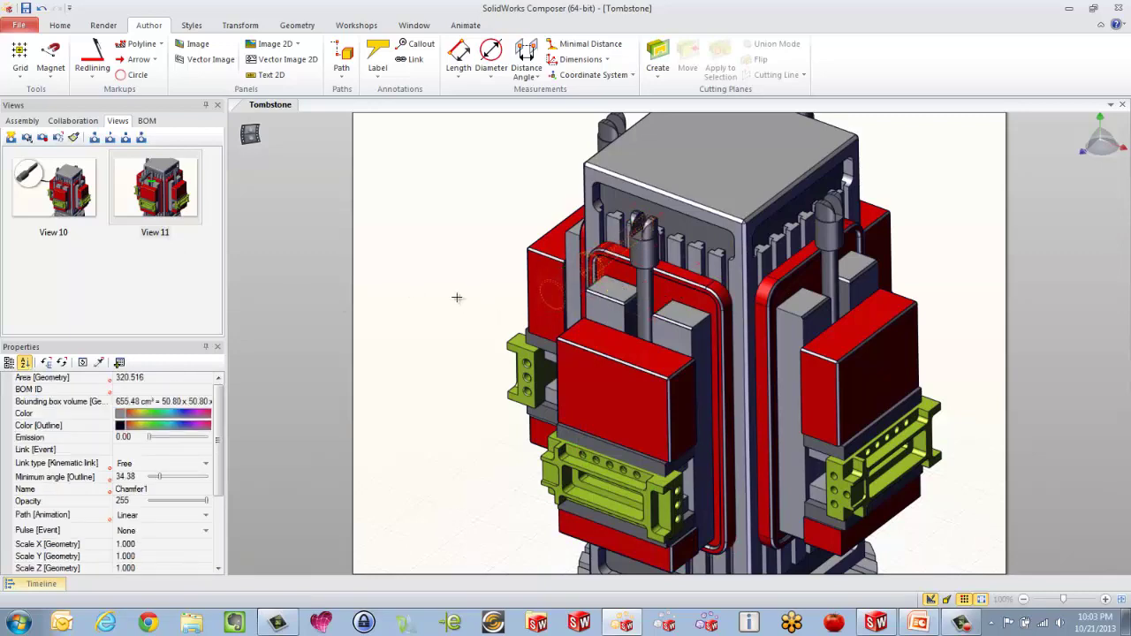
click(458, 299)
- Translate the green workpiece out of the front vise's jaws along its blue axis
scroll(628, 406, down, 3)
scroll(671, 517, up, 3)
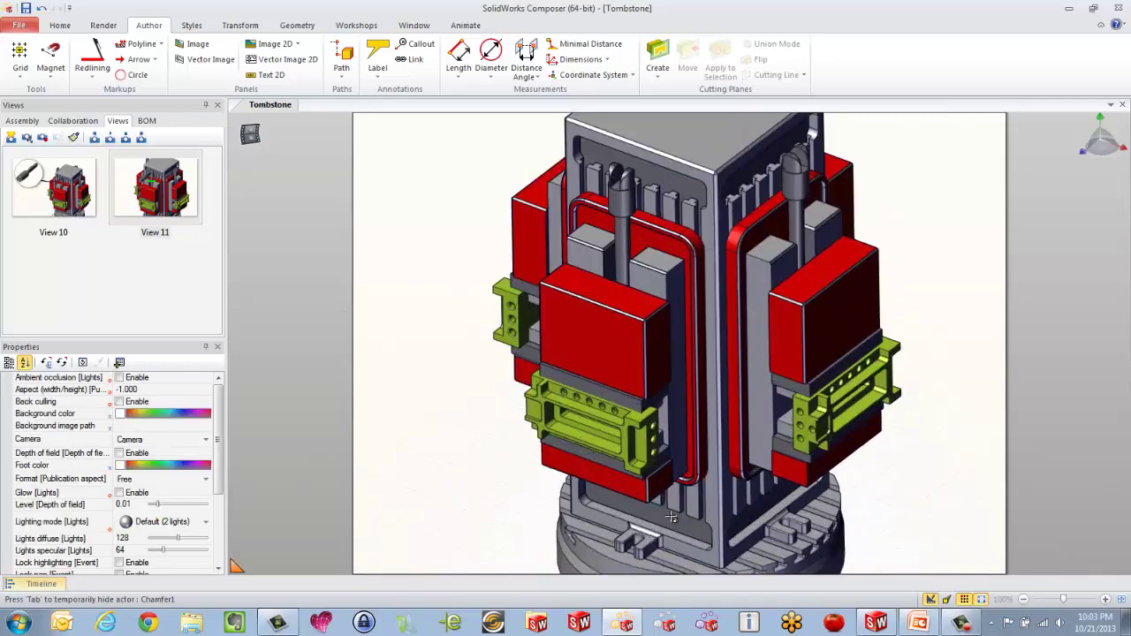
drag(646, 485, 598, 368)
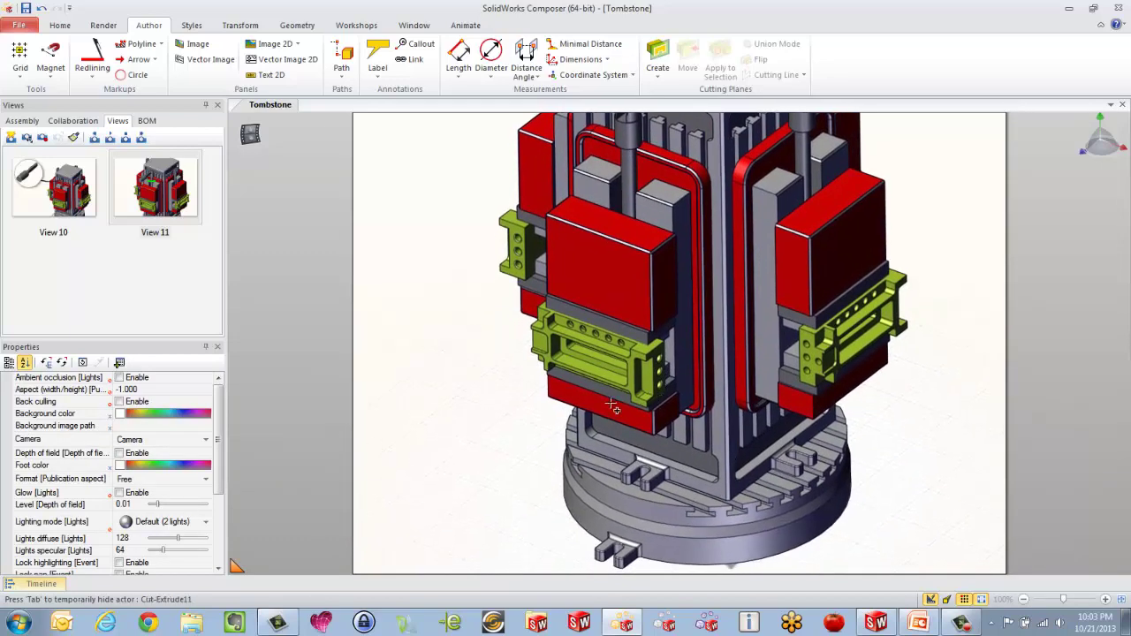
click(597, 365)
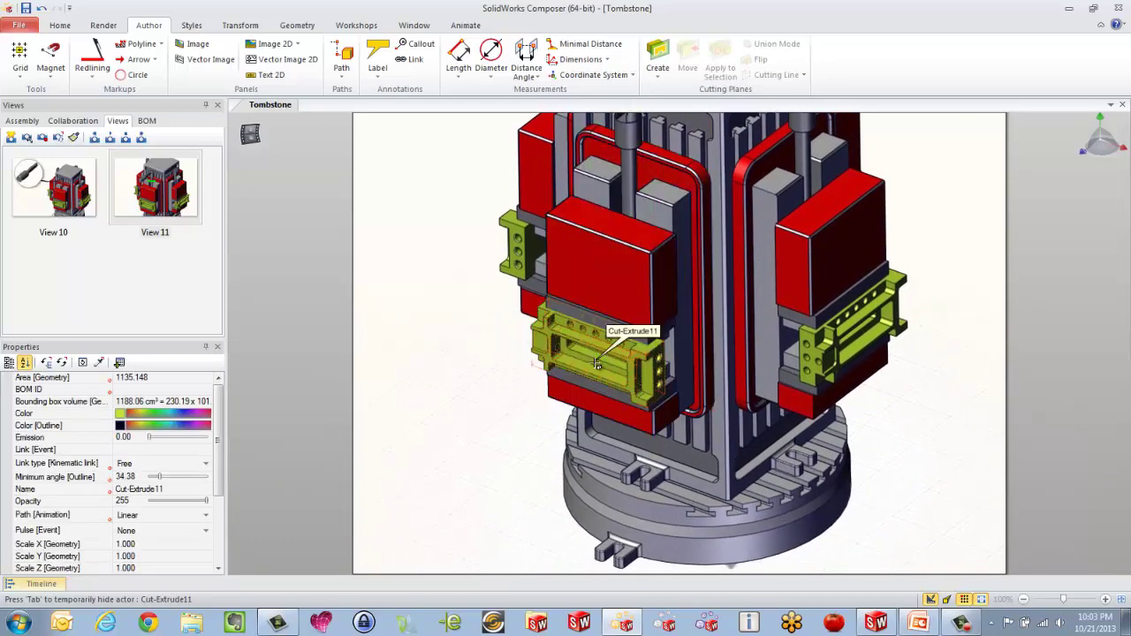
right_click(606, 358)
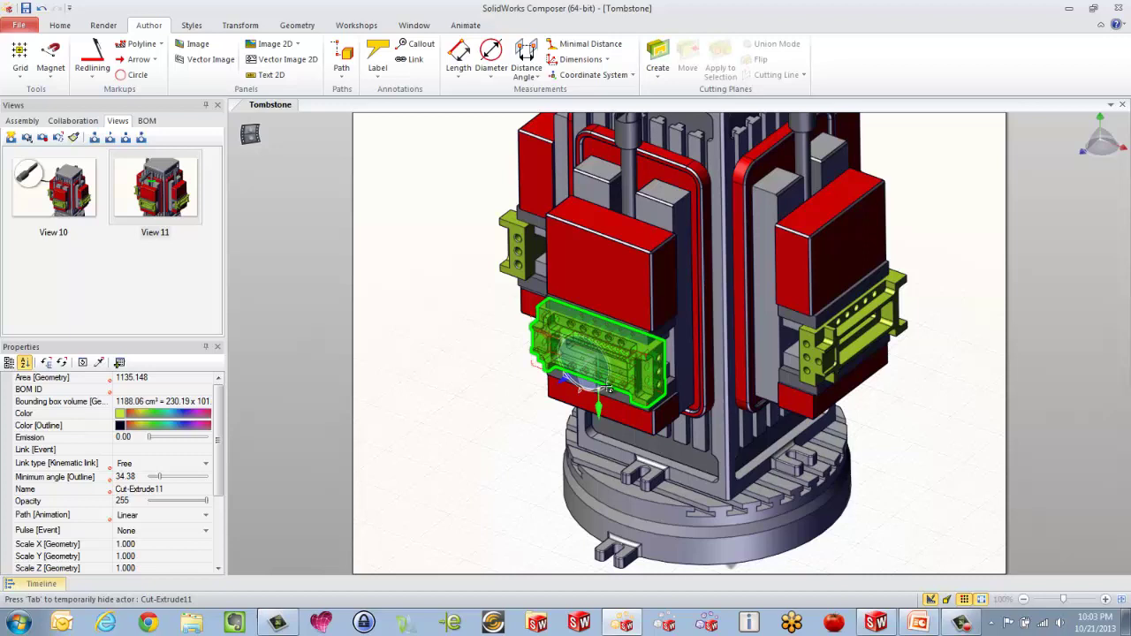
key(Tab)
drag(566, 390, 513, 459)
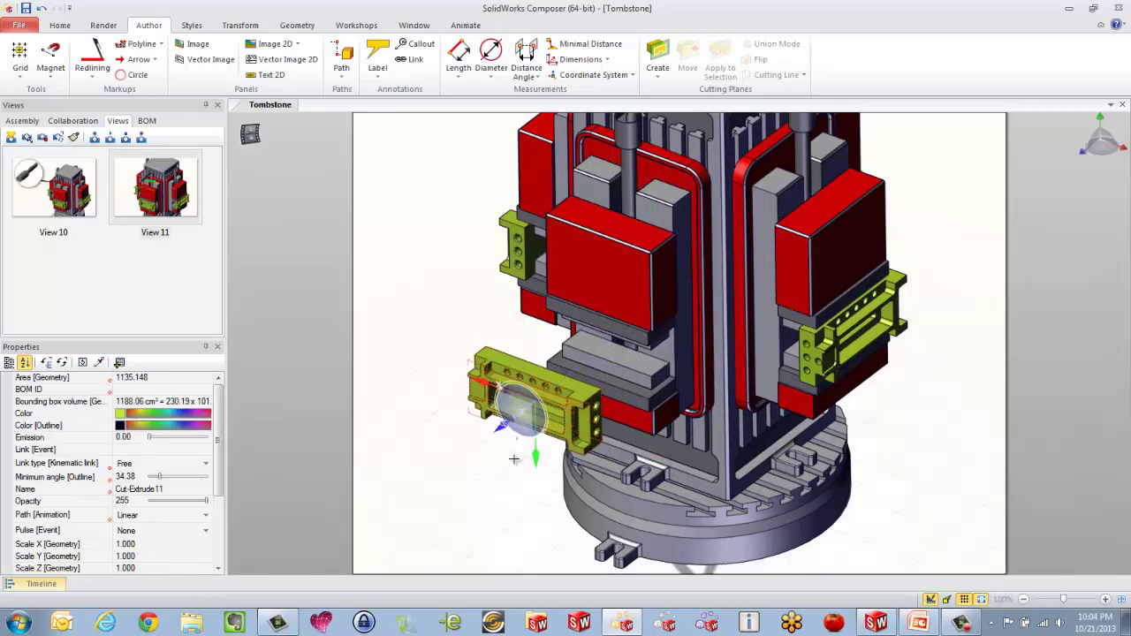
click(514, 458)
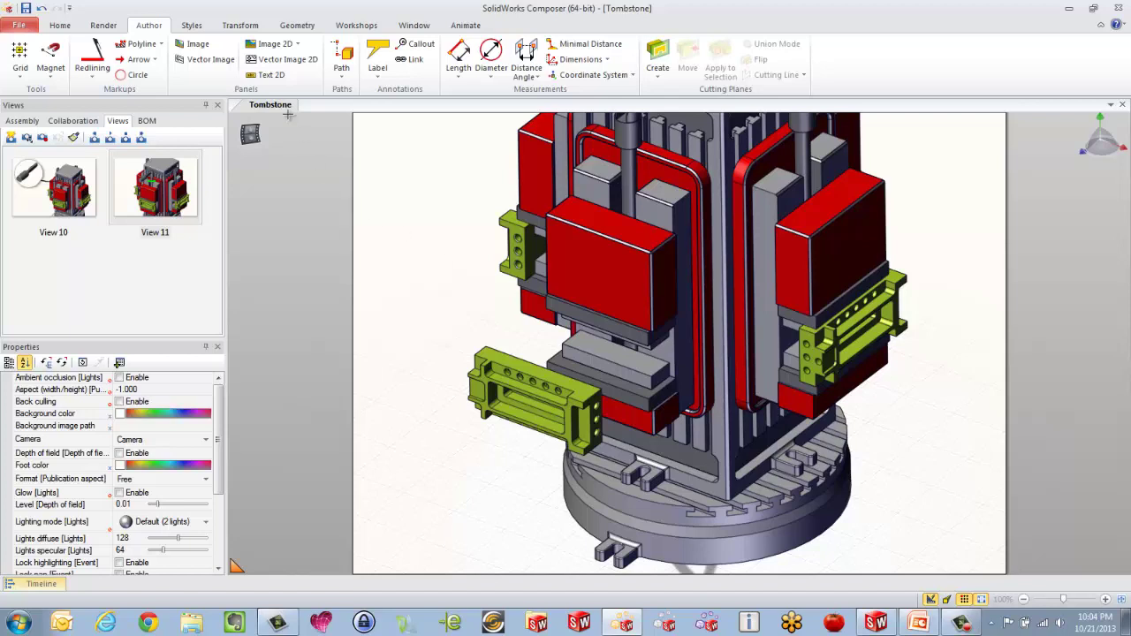
- Draw a straight arrow about 174 long between the front vise's jaws and the removed workpiece, with its head at the workpiece
click(132, 59)
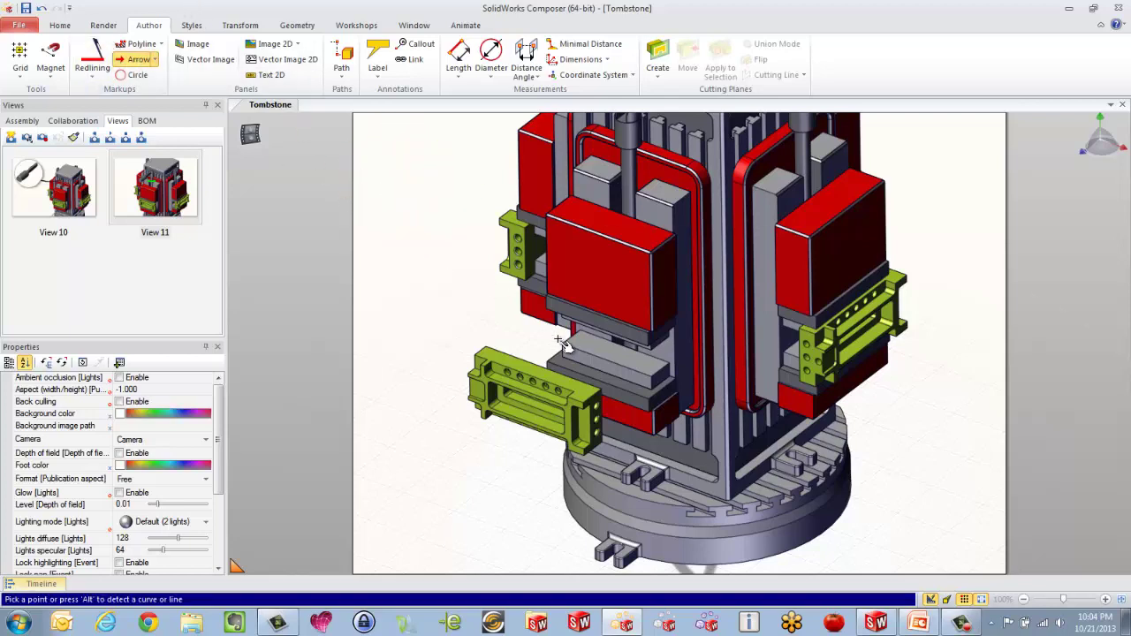
click(605, 389)
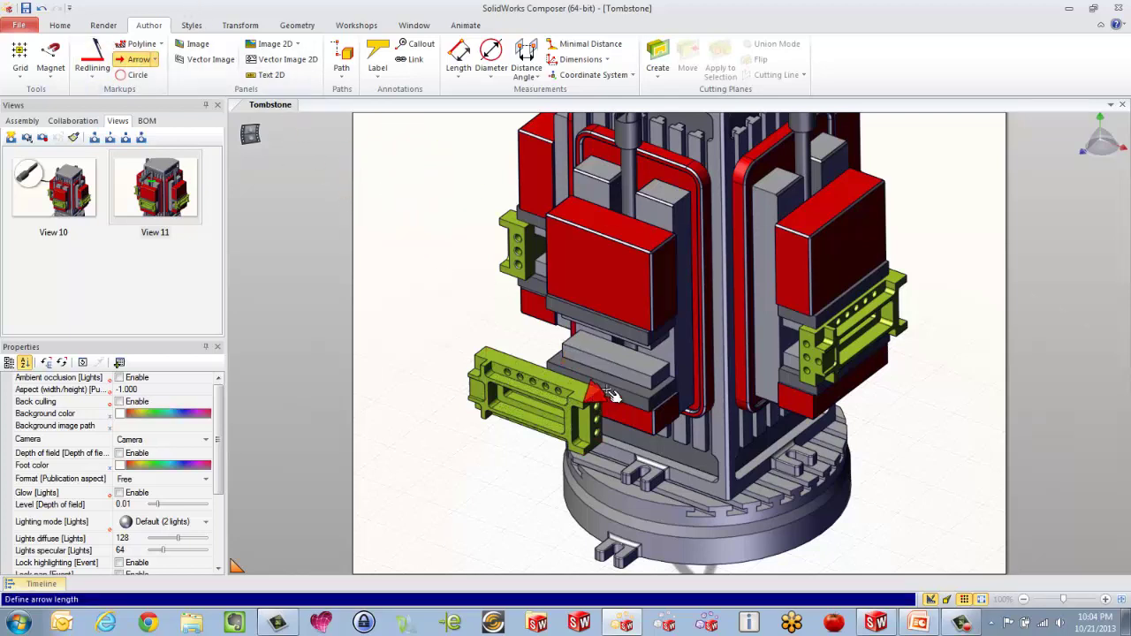
click(656, 365)
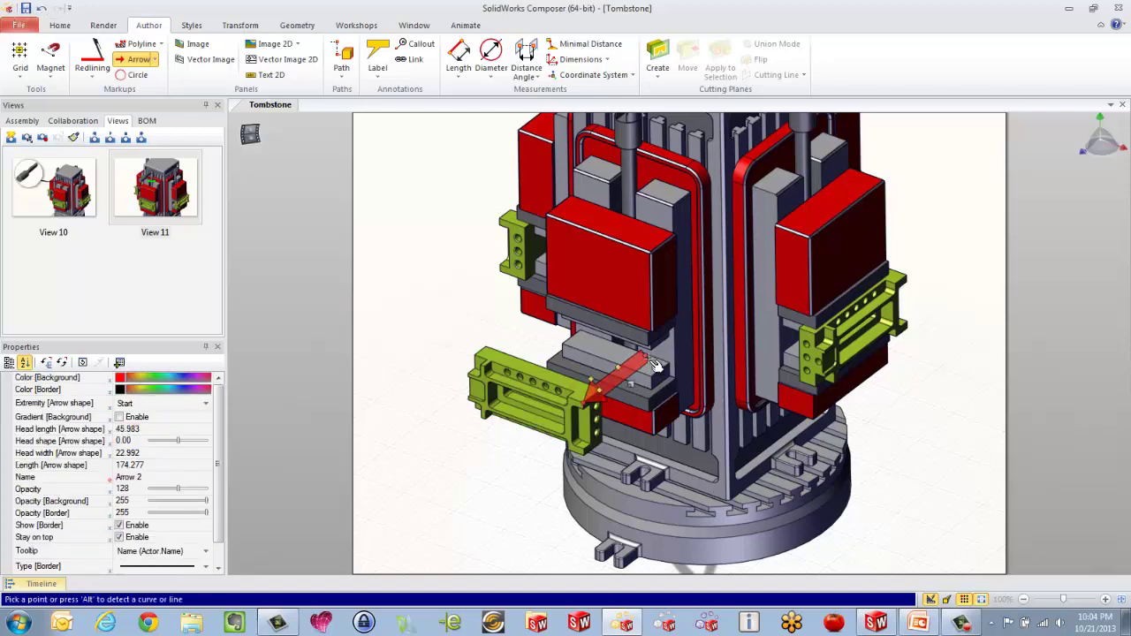
key(Escape)
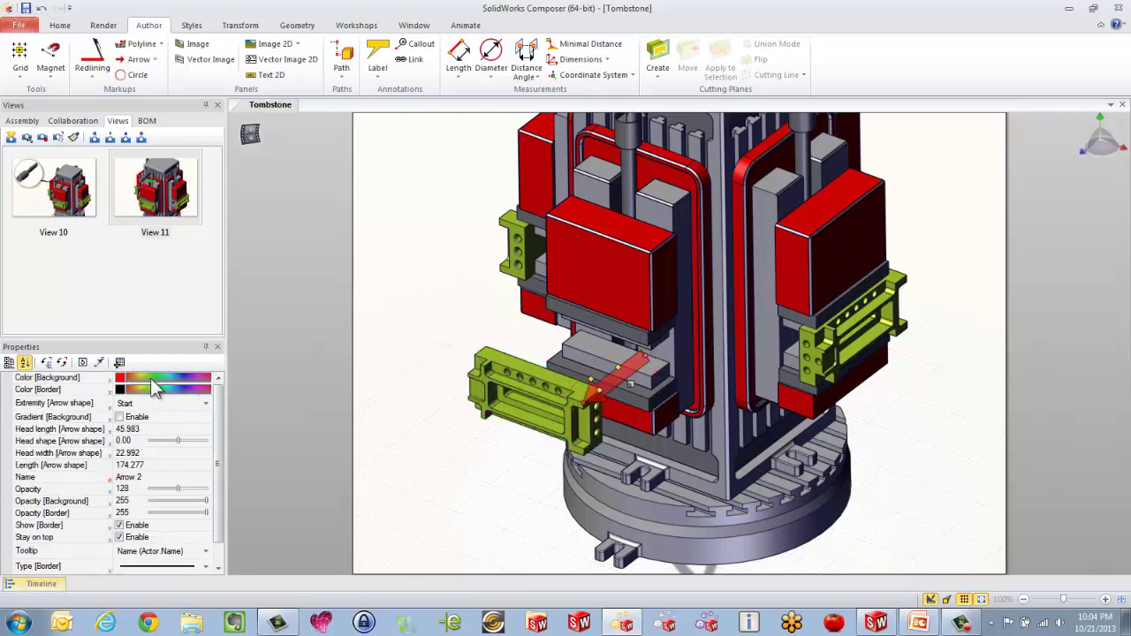
- Color the straight arrow's background bright green and set its opacity to 255
click(124, 382)
click(173, 416)
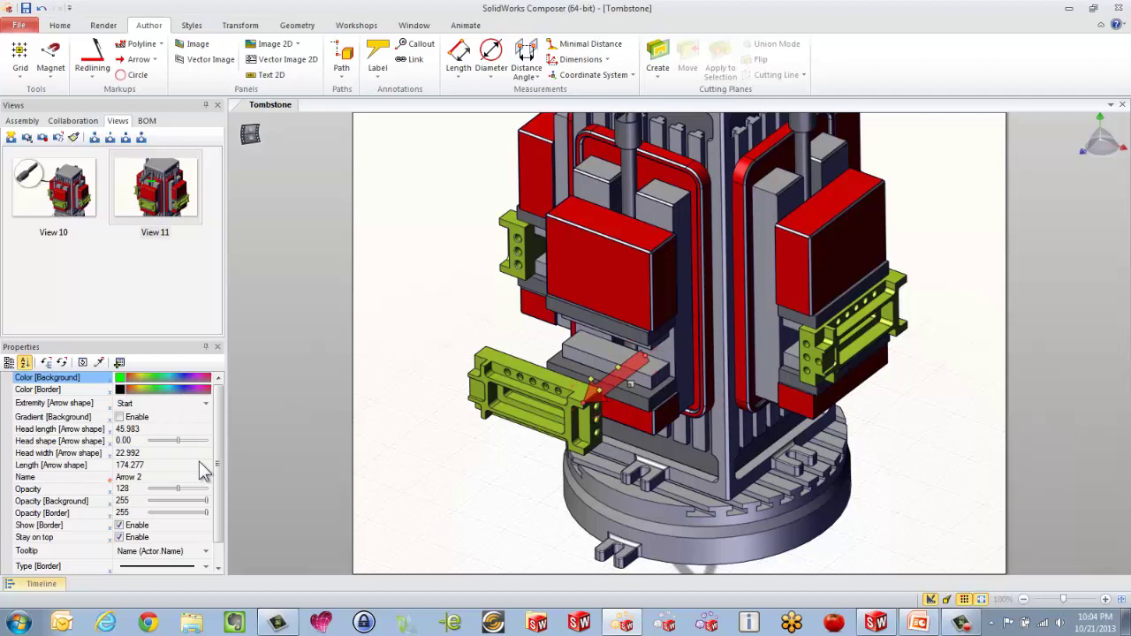
drag(177, 489, 213, 489)
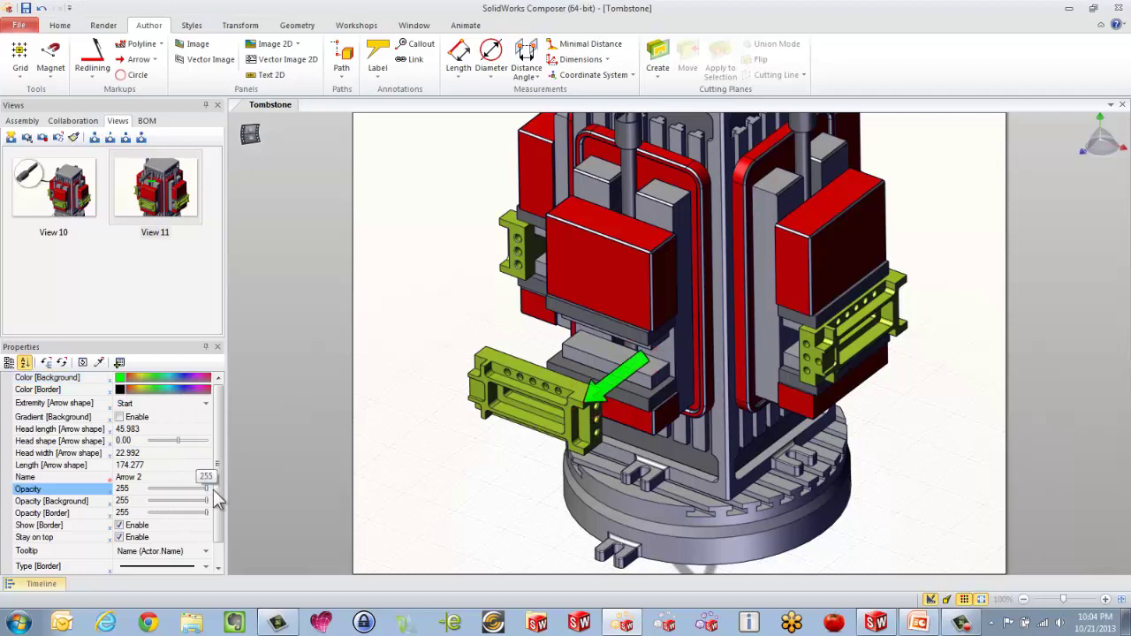
- Add a 2D text reading "4 TIMES" in the empty area below the removed workpiece
click(313, 388)
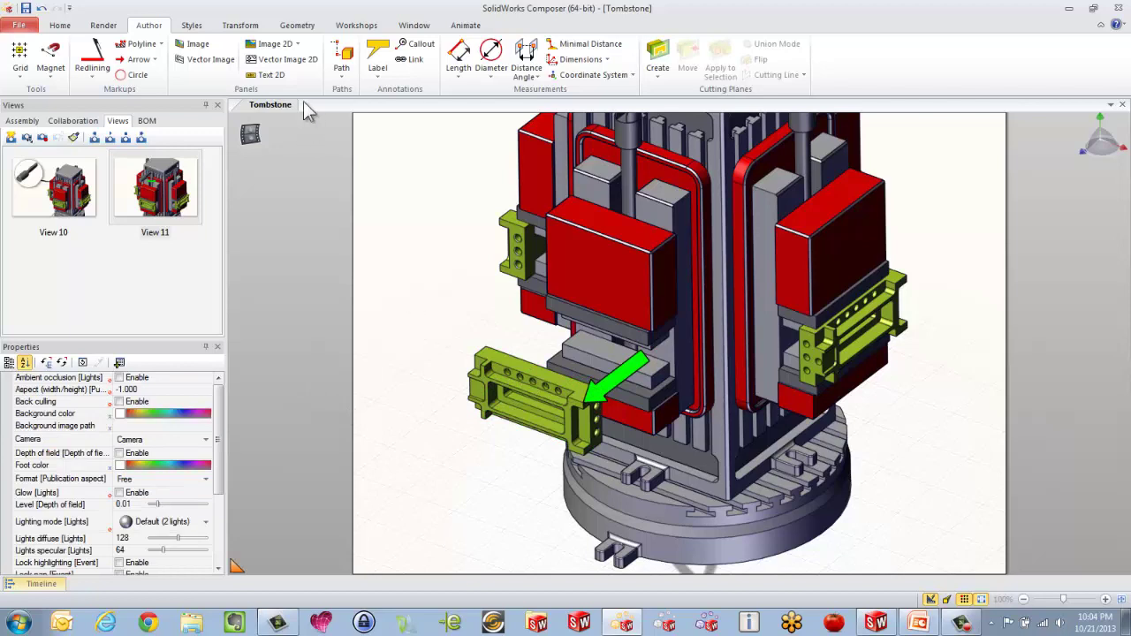
click(274, 76)
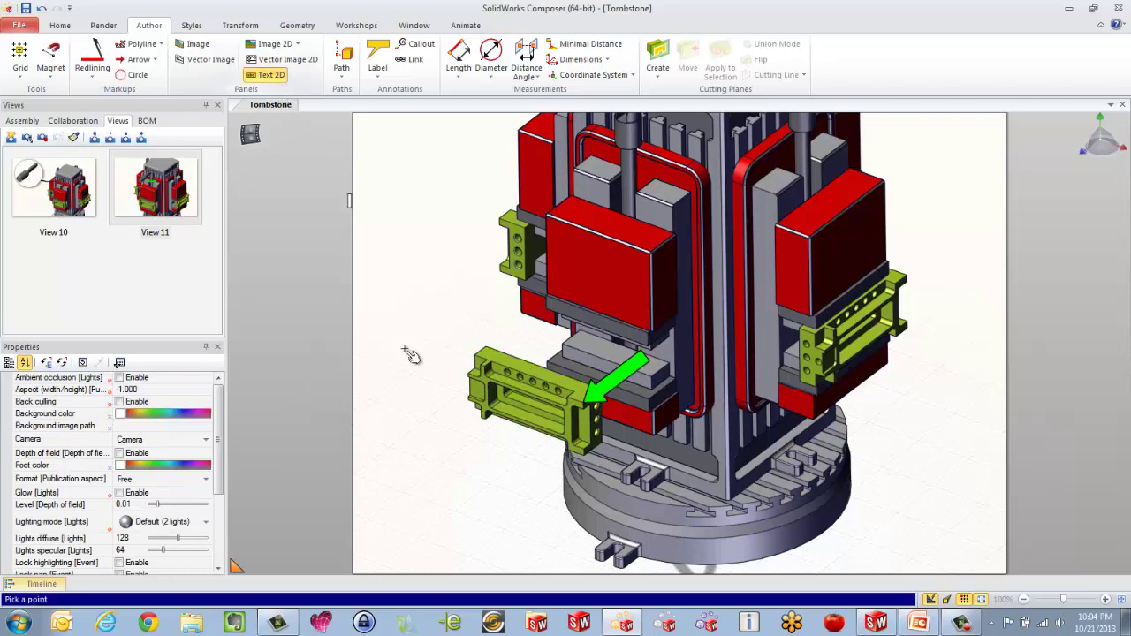
click(423, 475)
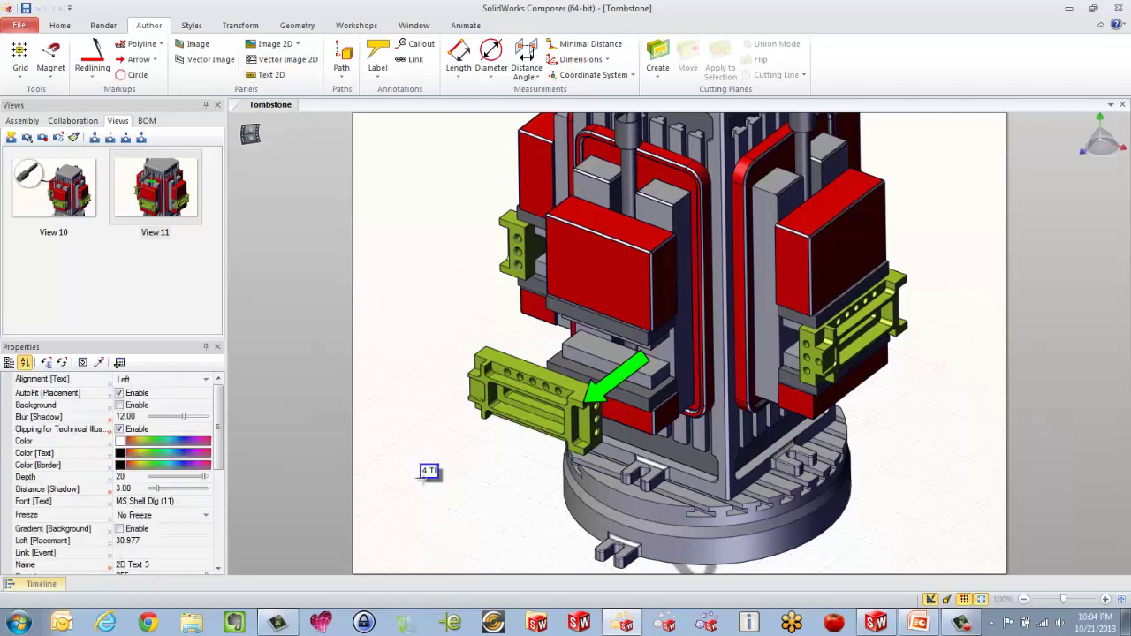
click(422, 457)
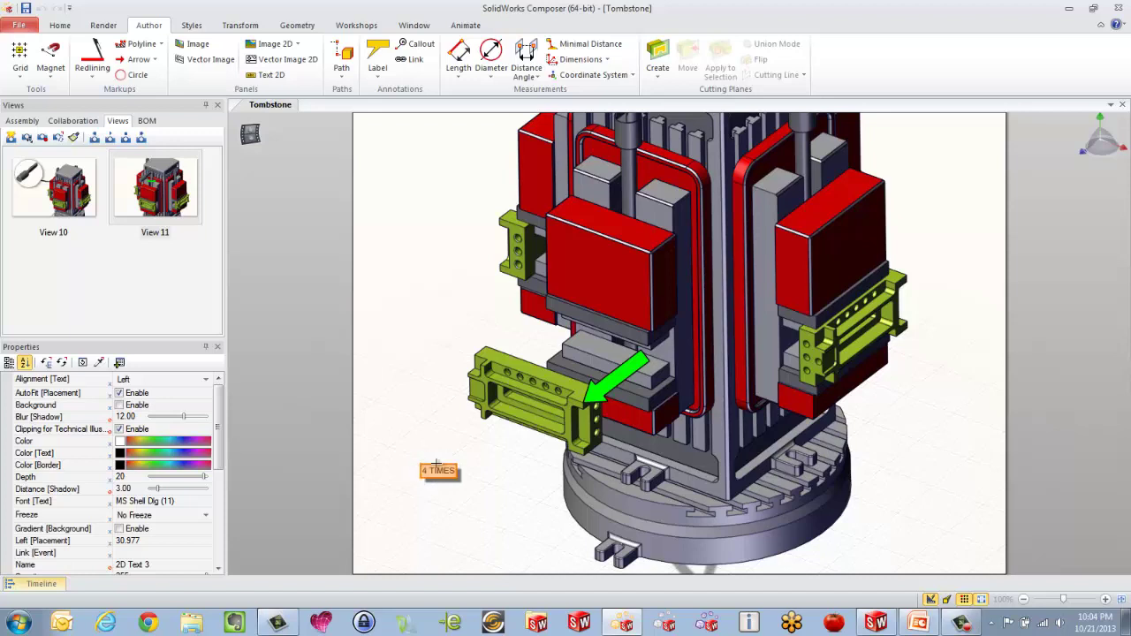
- Set the "4 TIMES" text size to 41 and shift the text slightly away from the tombstone's round base
click(432, 465)
drag(222, 419, 226, 529)
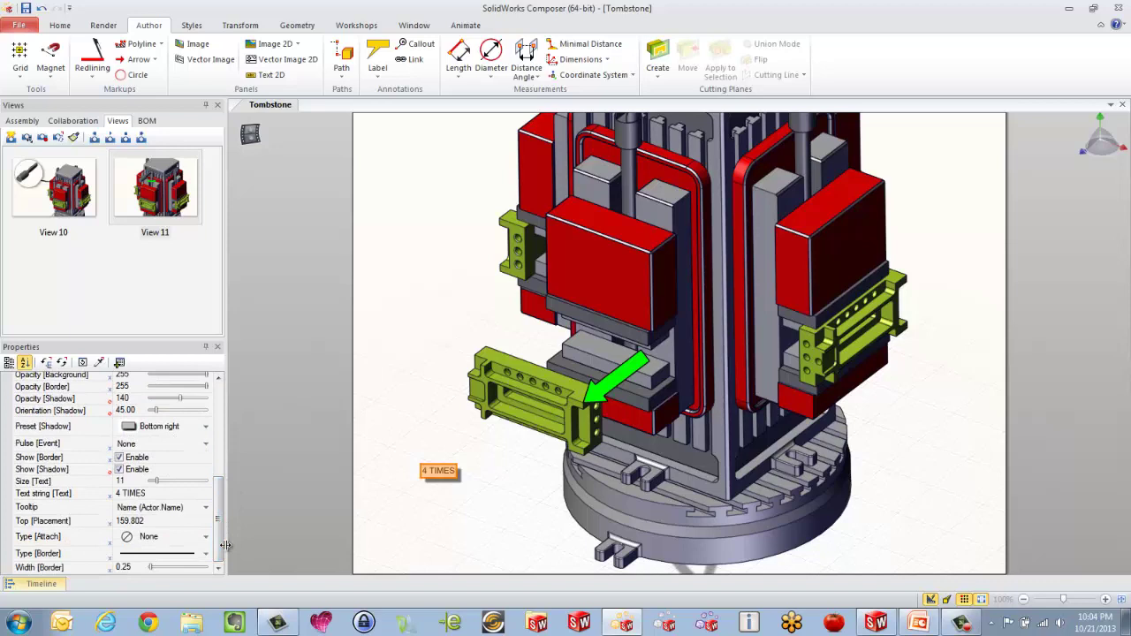
drag(156, 482, 186, 486)
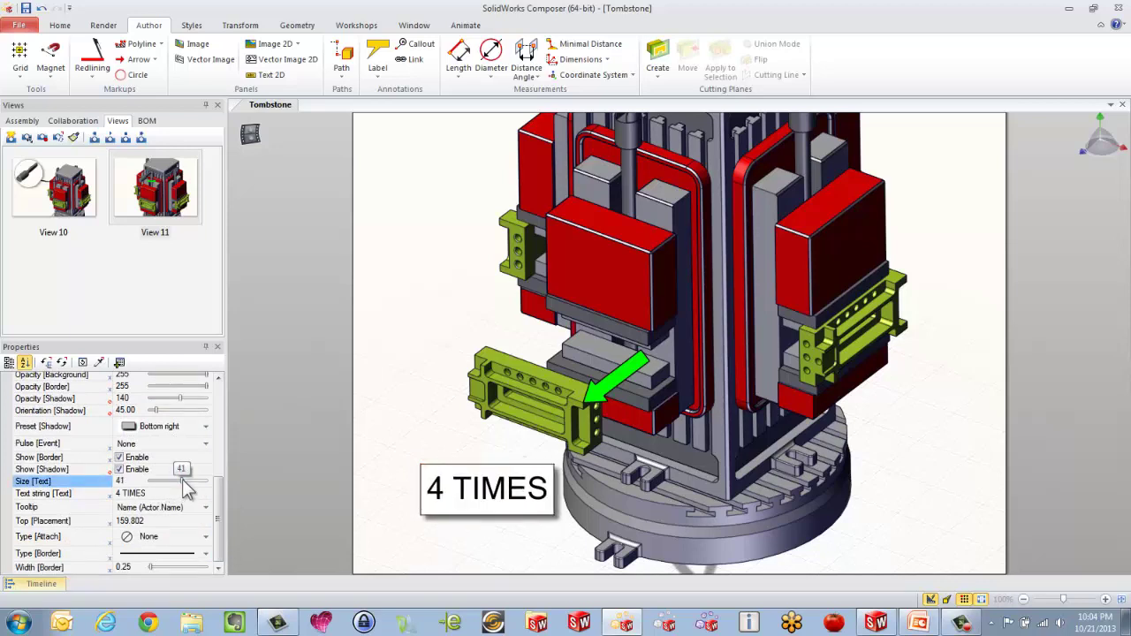
drag(469, 491, 451, 478)
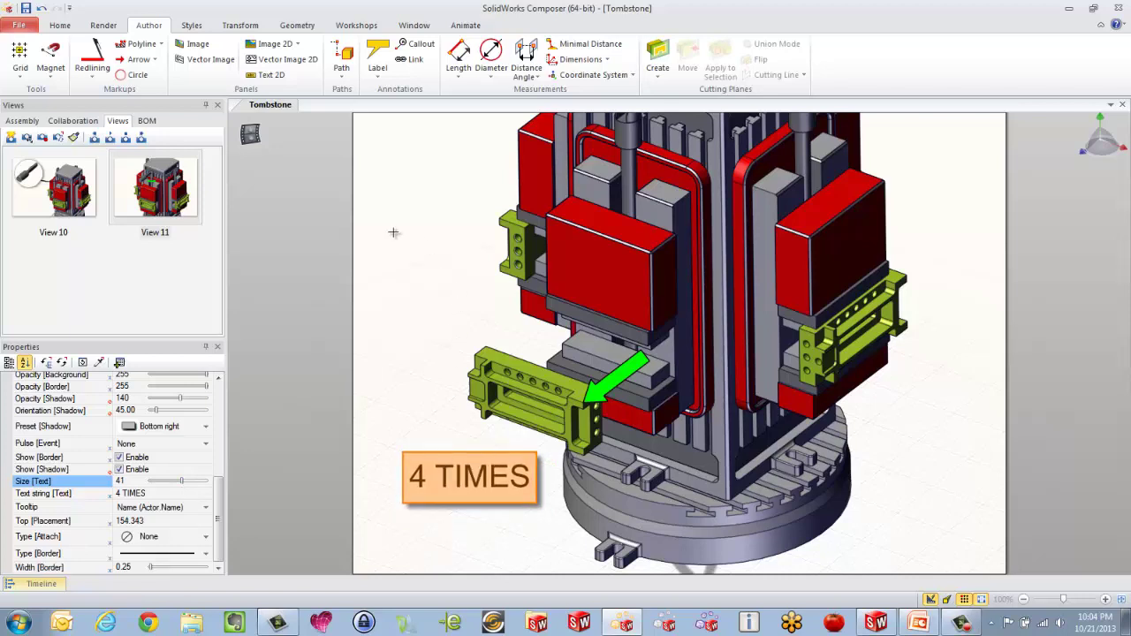
- Save the workpiece removal scene as a new view and review it together with View 10 and View 11
click(12, 138)
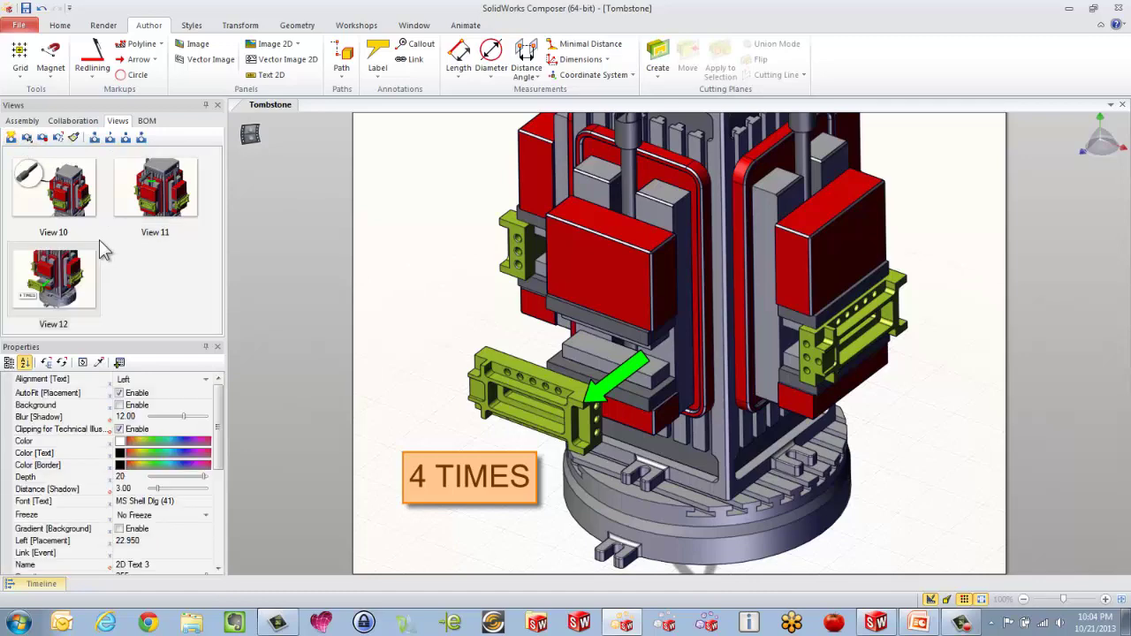
click(64, 188)
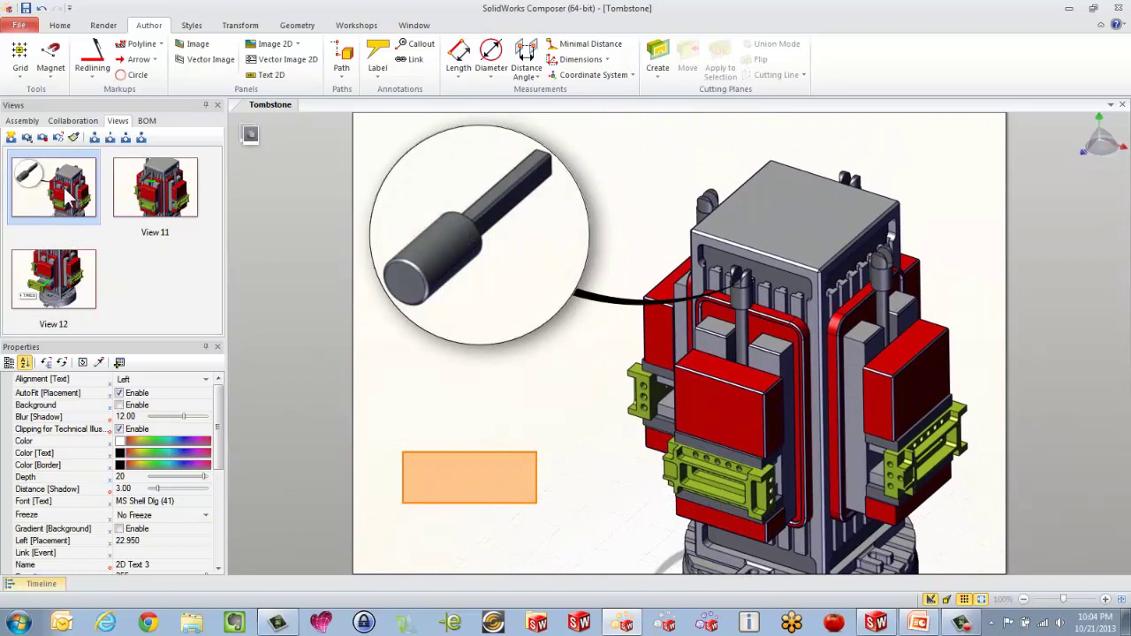
click(127, 190)
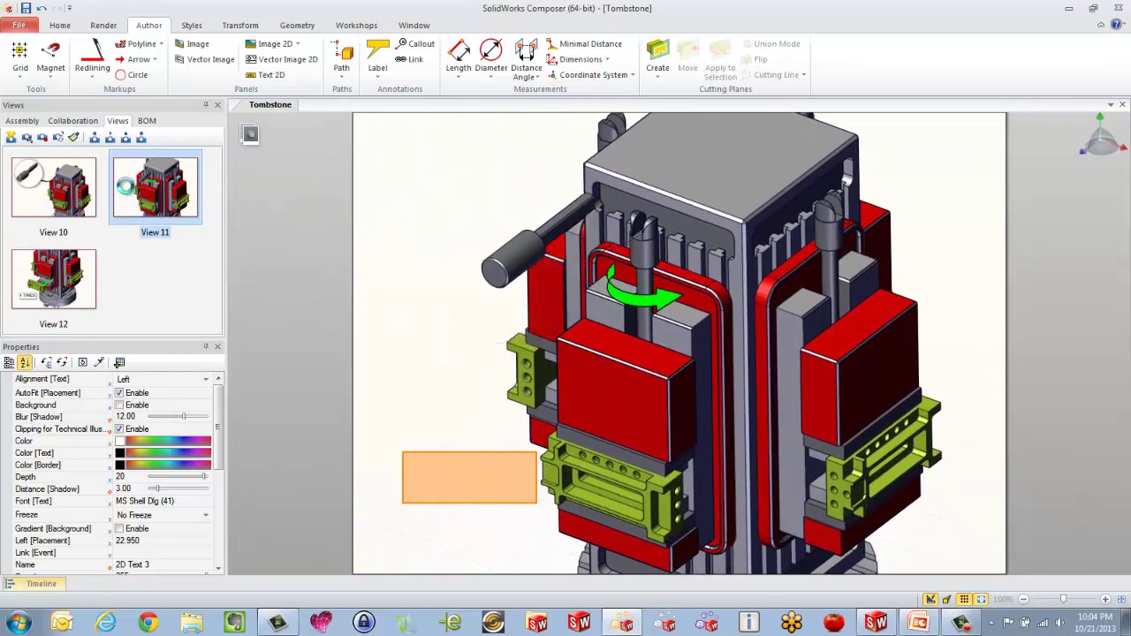
click(48, 282)
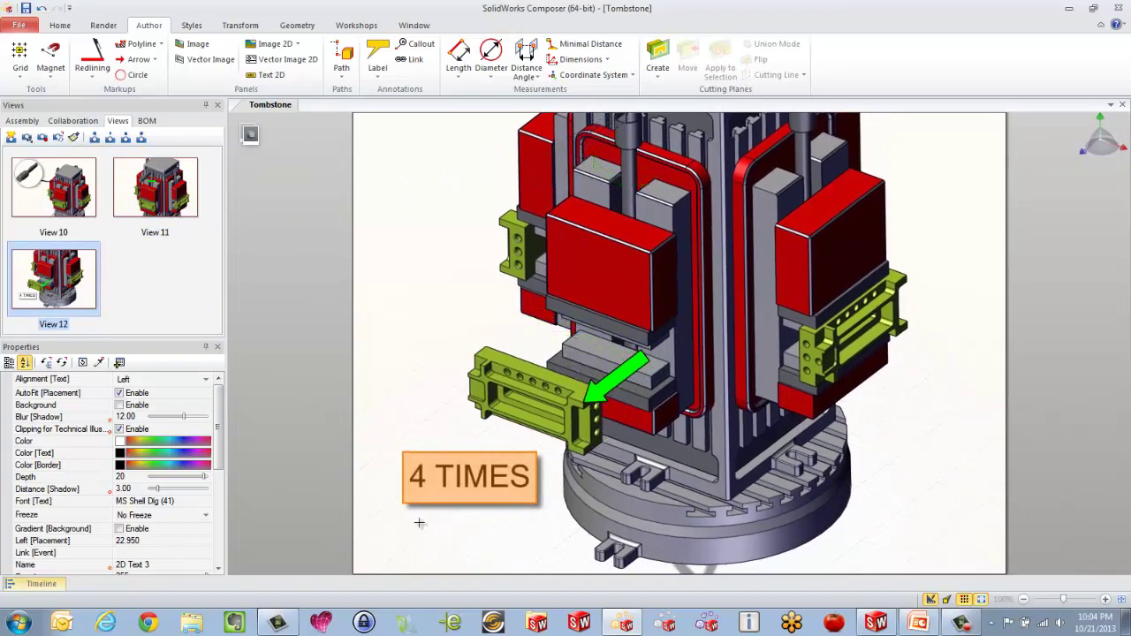
- Hide the straight green arrow, the removed workpiece and the "4 TIMES" text
double_click(499, 491)
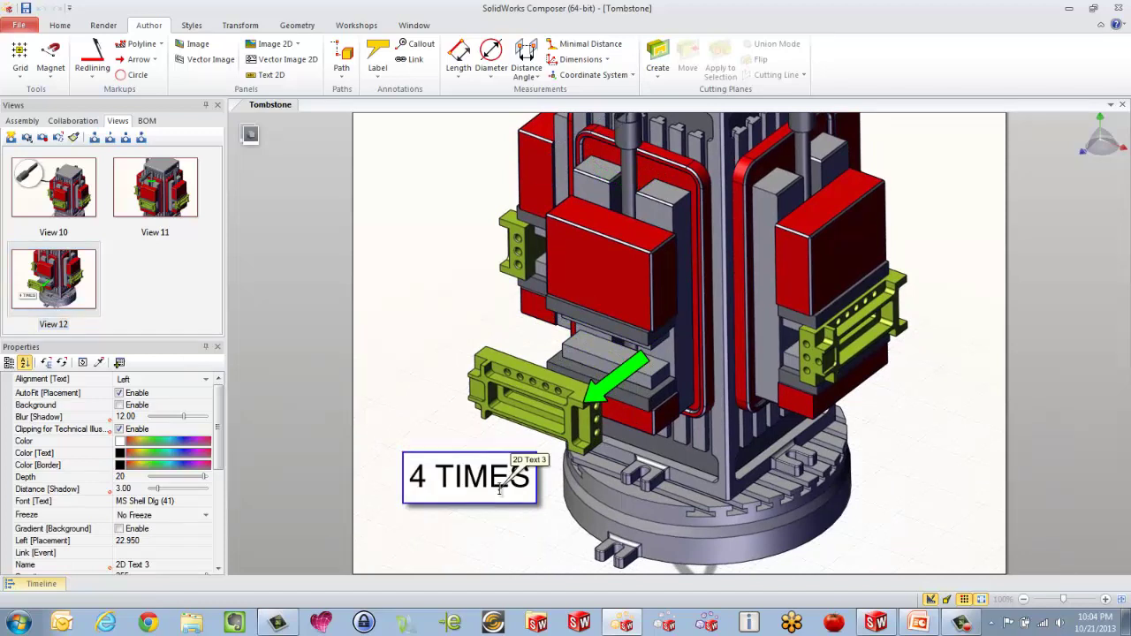
text(h)
click(605, 380)
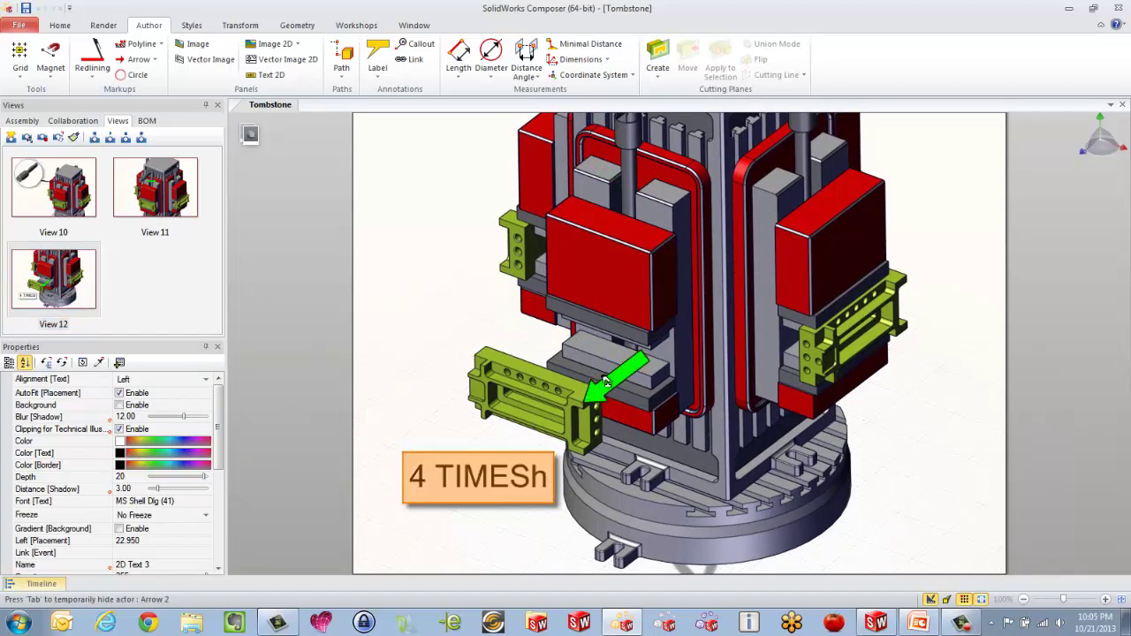
click(606, 380)
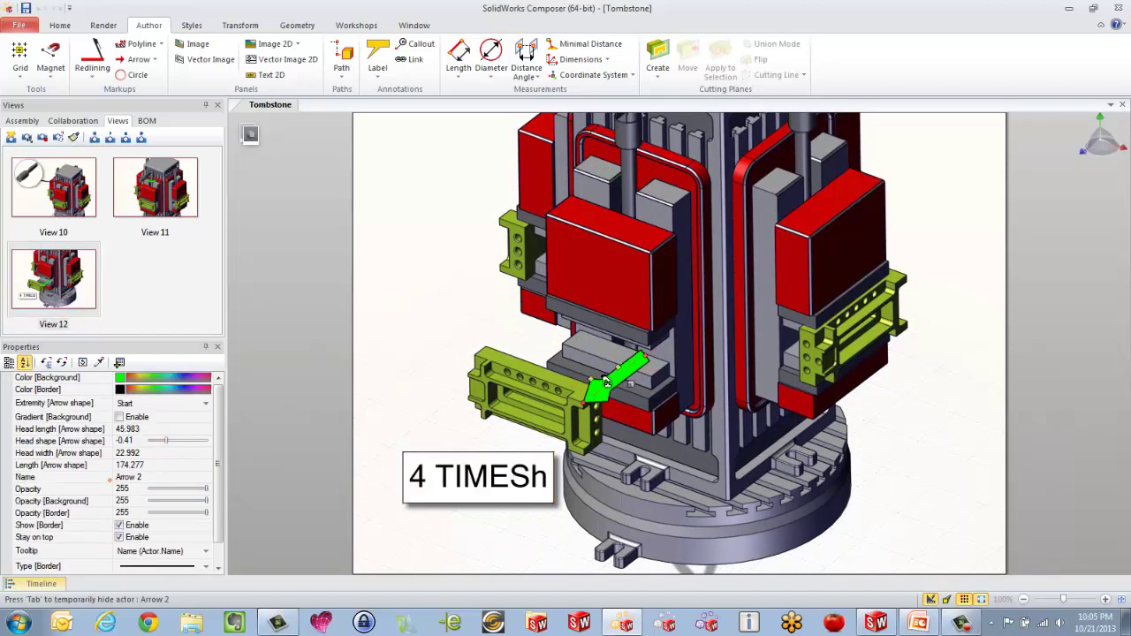
click(527, 393)
key(h)
click(478, 465)
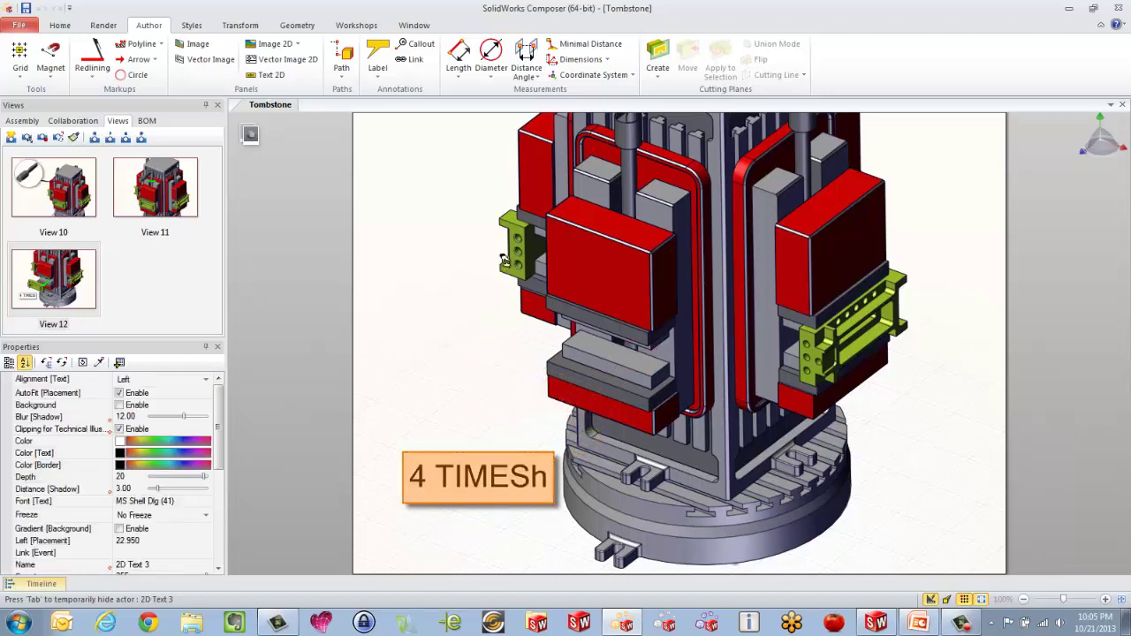
key(h)
- Hide the remaining green workpieces in the other vises around the tombstone
click(519, 246)
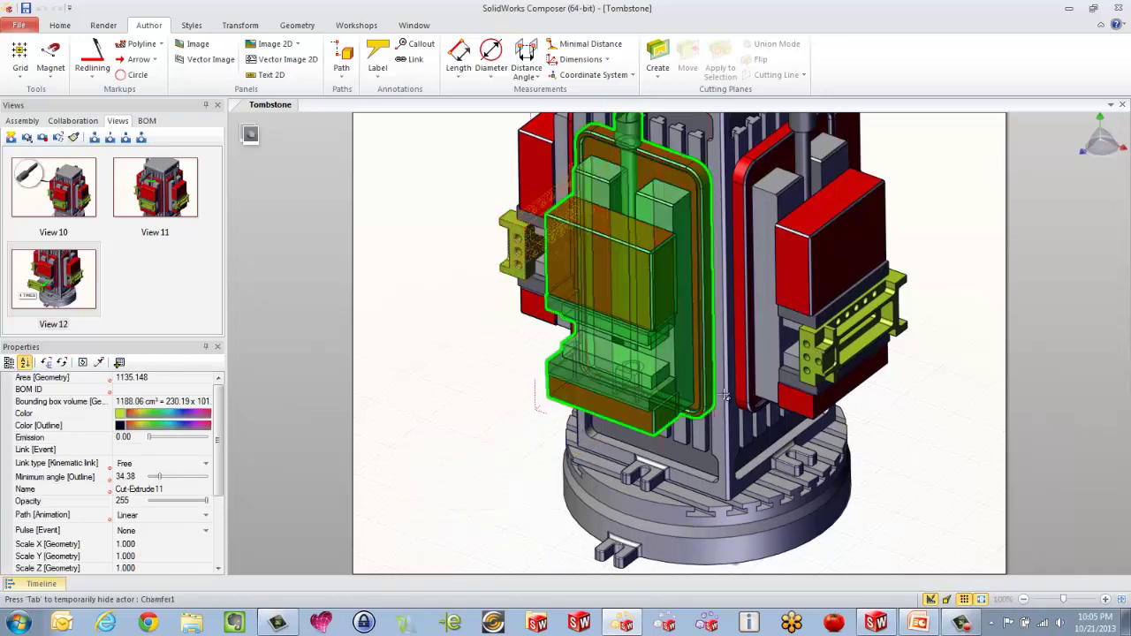
key(h)
click(824, 355)
right_drag(644, 310, 608, 305)
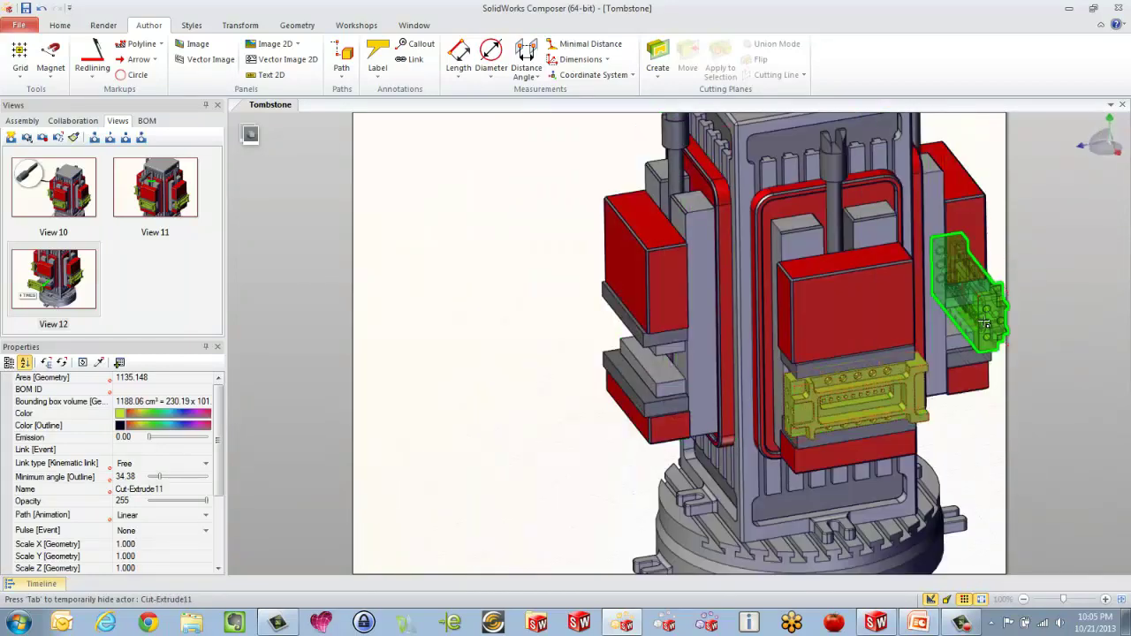
key(Tab)
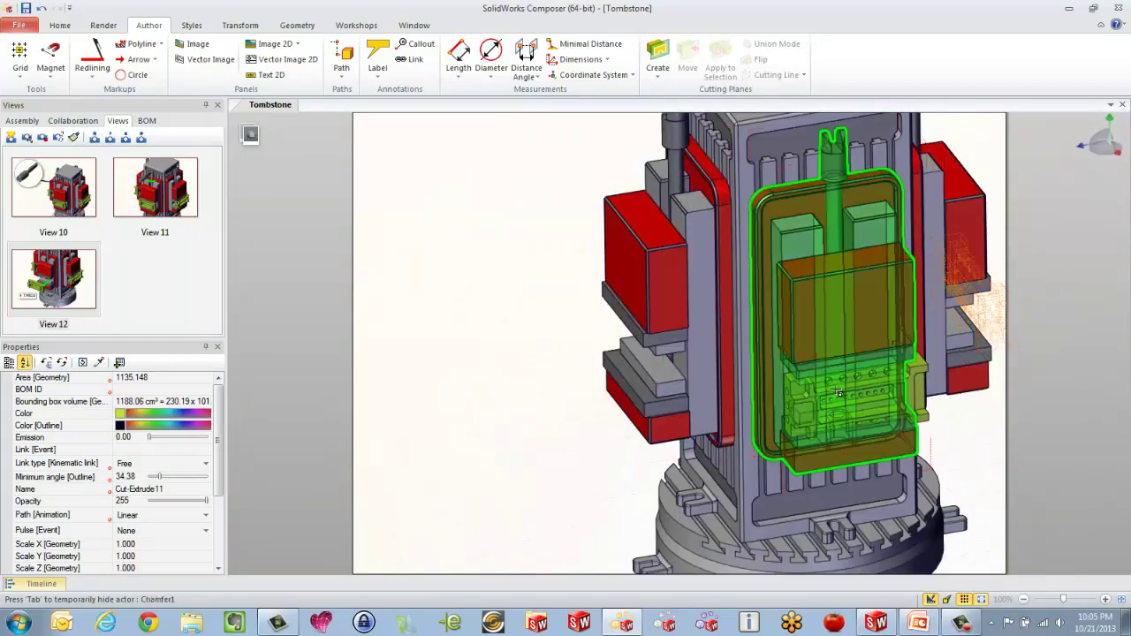
key(Tab)
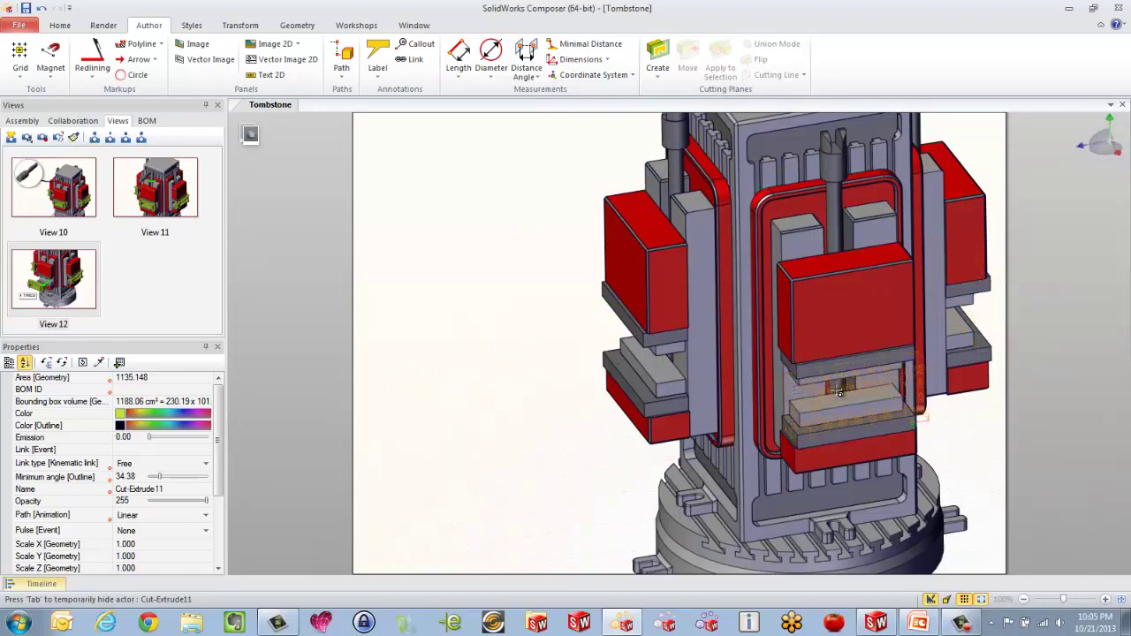
- Place clear-safety-glasses.jpg from the Image Library in the empty area beside the tombstone's top and enlarge it slightly
scroll(801, 365, down, 3)
drag(801, 365, 782, 386)
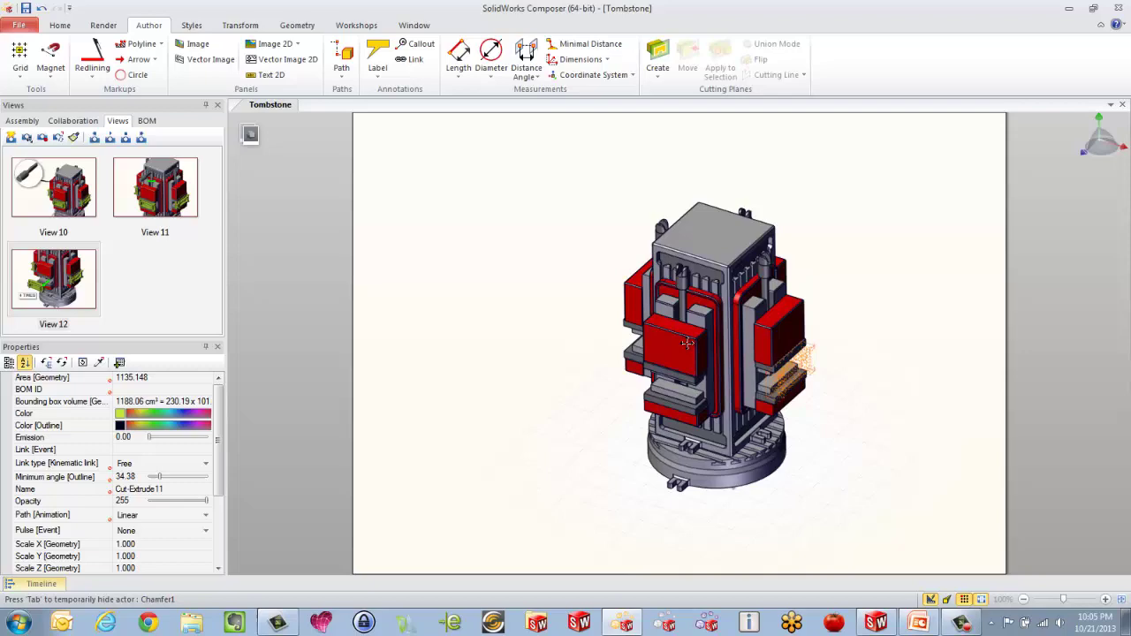
scroll(687, 343, up, 5)
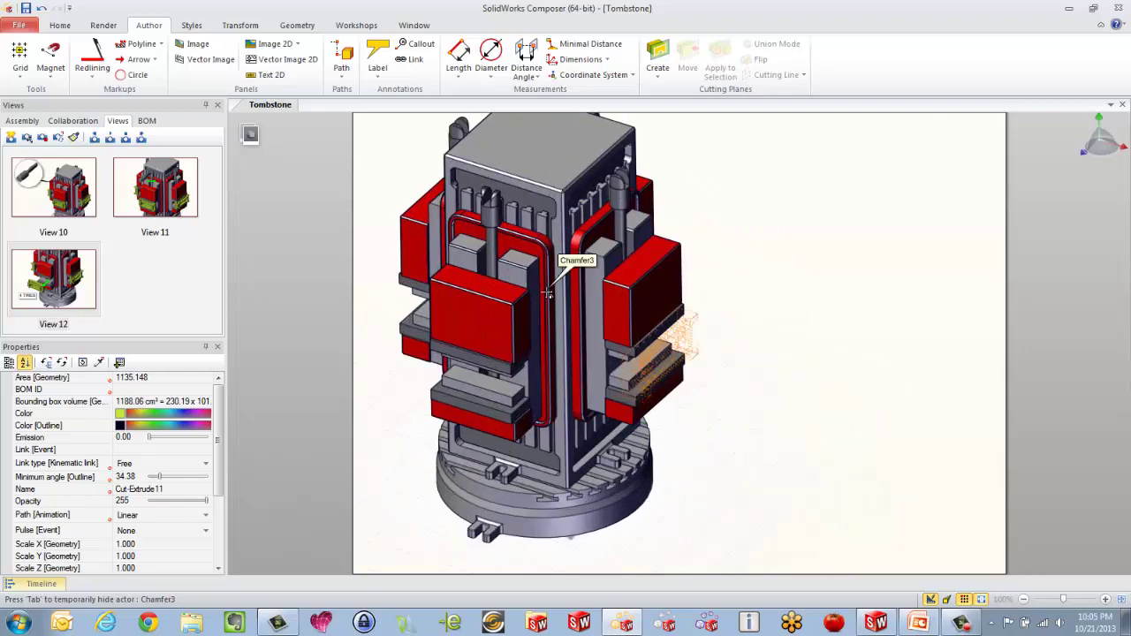
right_drag(540, 297, 537, 287)
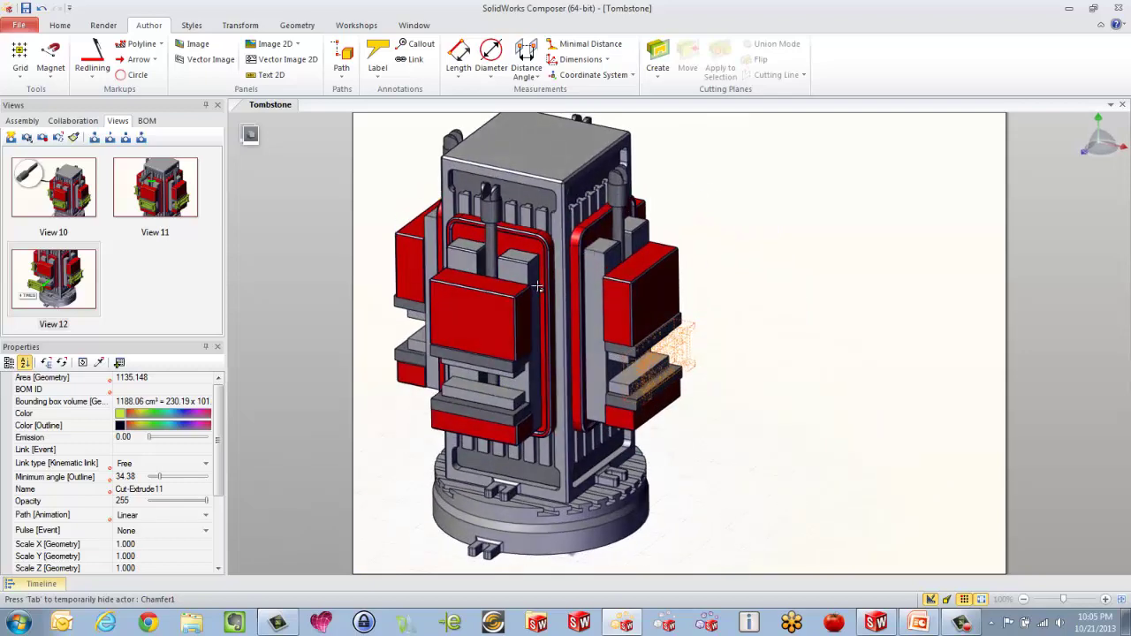
click(685, 214)
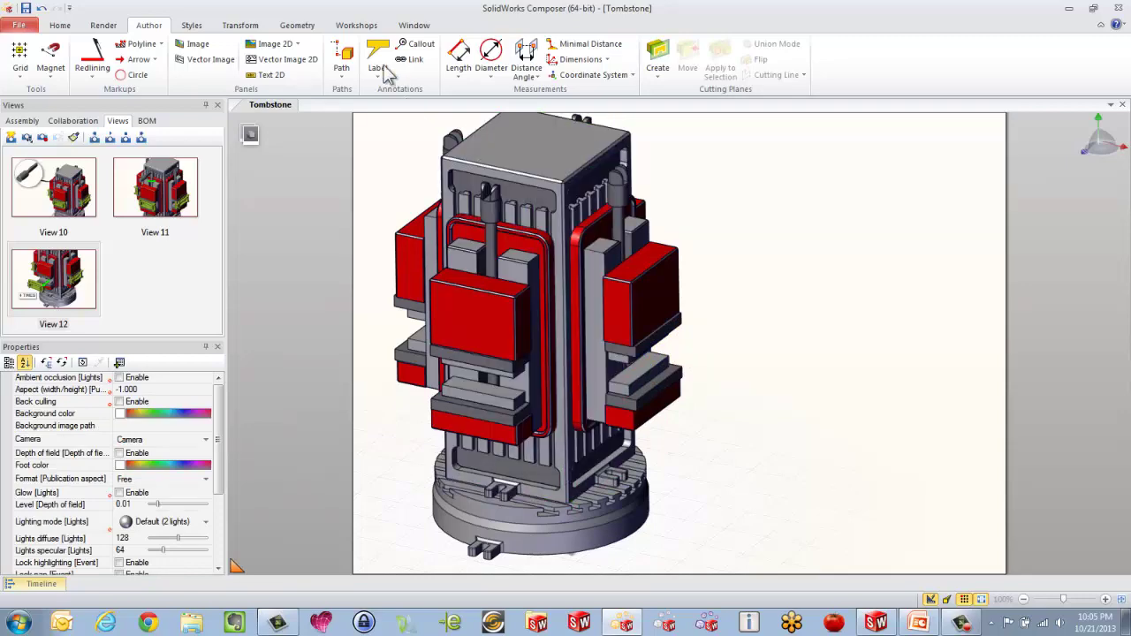
click(357, 26)
click(189, 67)
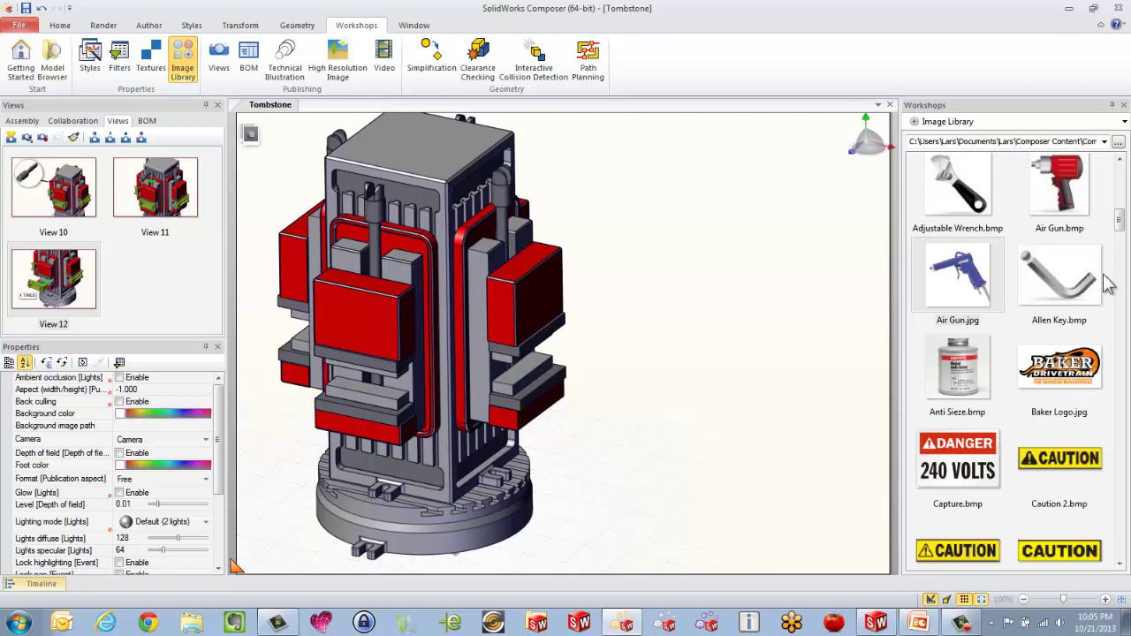
drag(1120, 221, 1120, 249)
drag(963, 299, 704, 151)
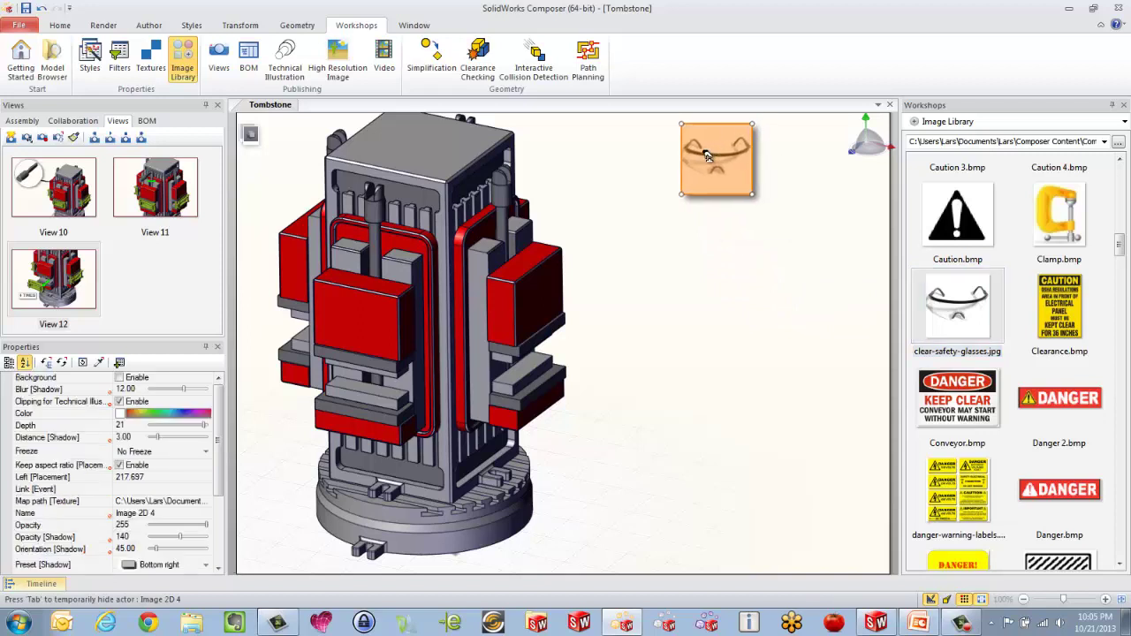
drag(751, 195, 777, 222)
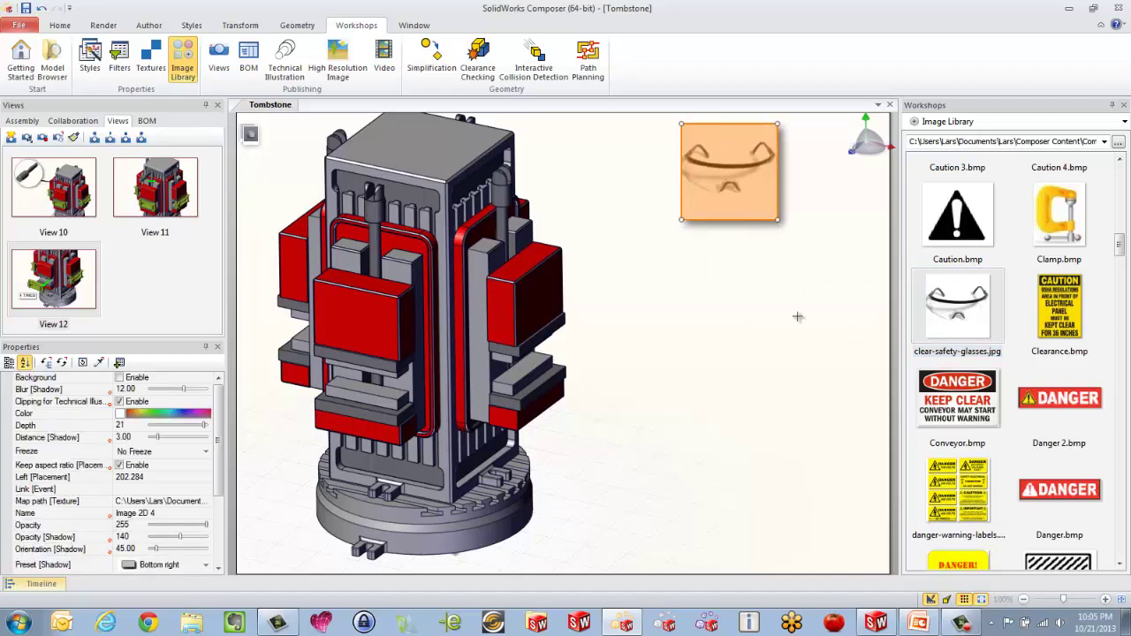
- Place Air Gun.jpg from the Image Library directly below the safety glasses image
mouse_move(1120, 246)
mouse_down()
mouse_move(1119, 305)
mouse_move(1124, 224)
mouse_up()
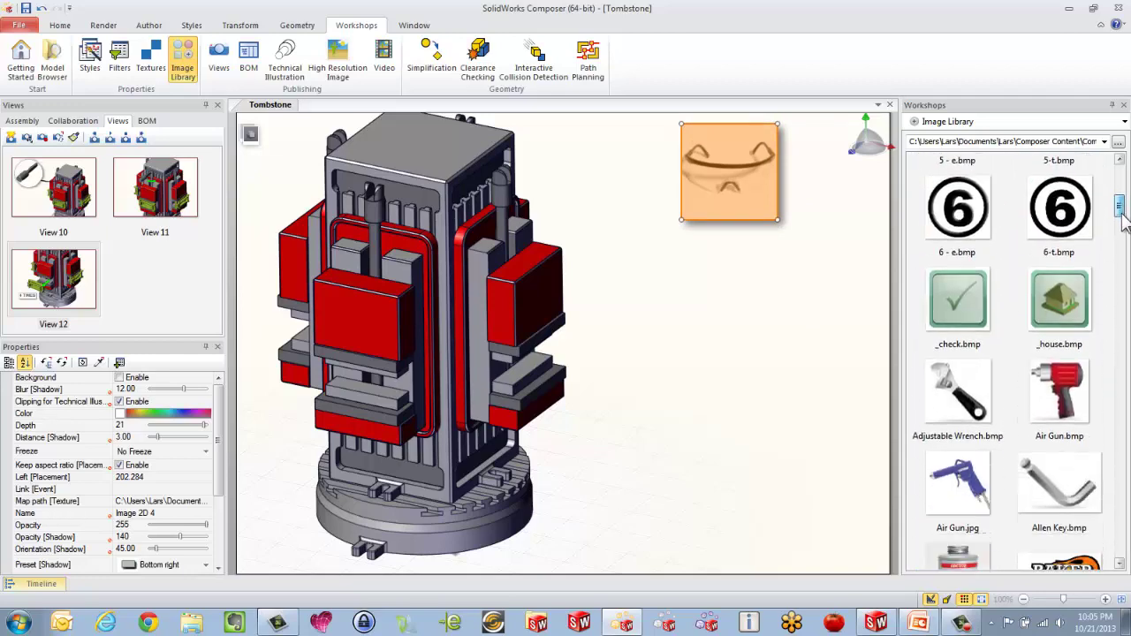
click(961, 500)
drag(962, 500, 687, 231)
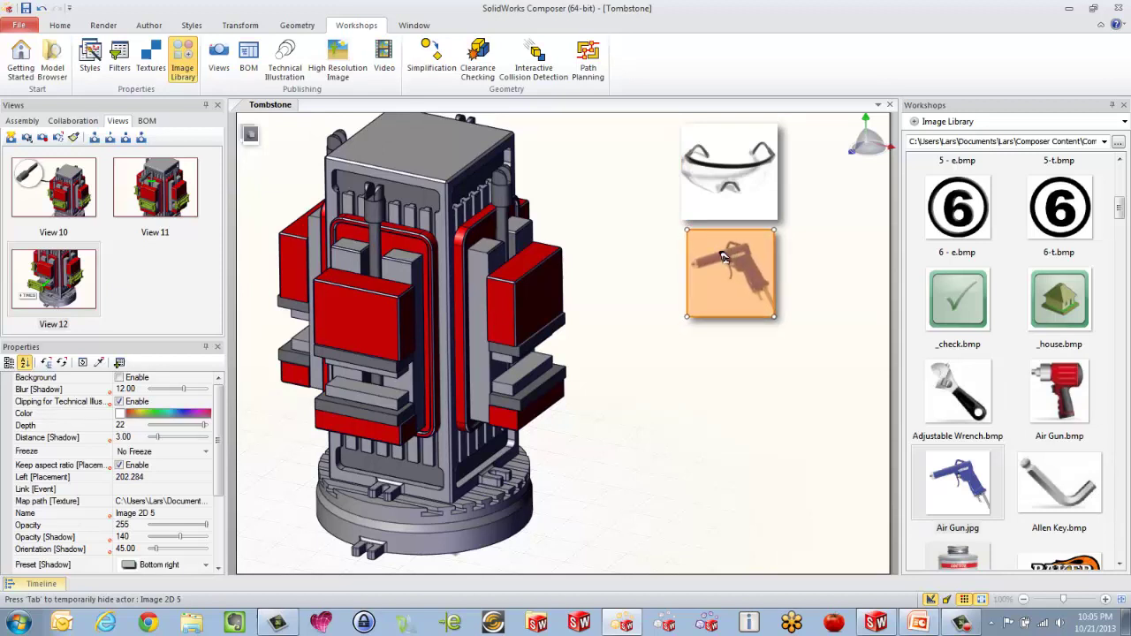
- Set the air gun image's attach type to Tooltip style and anchor its pointer between the front vise's jaws
drag(218, 421, 218, 559)
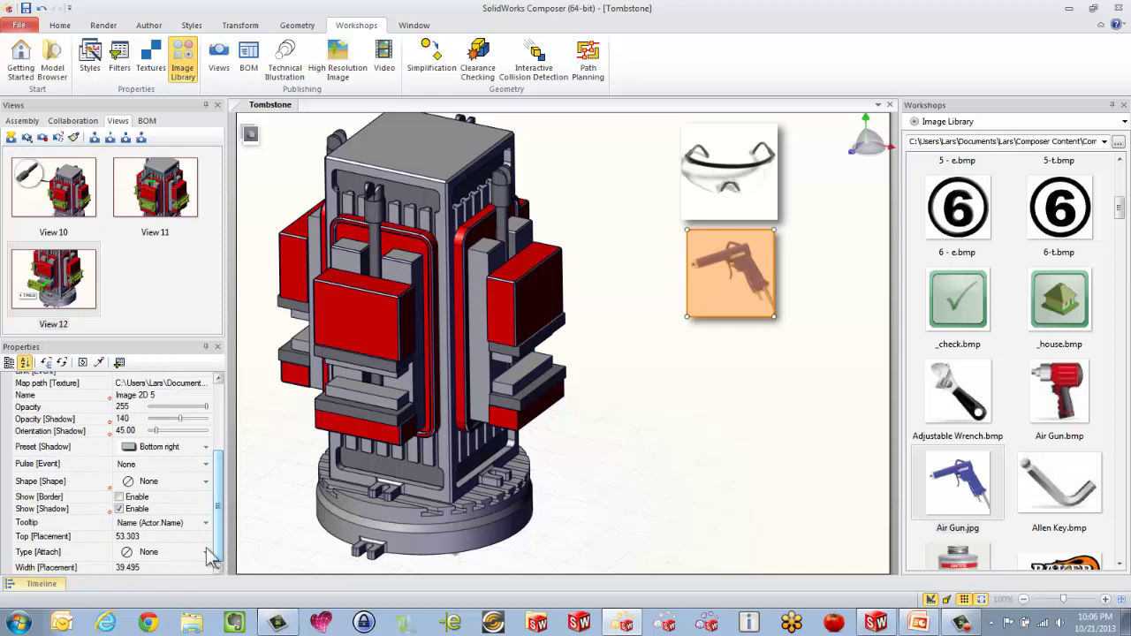
click(206, 523)
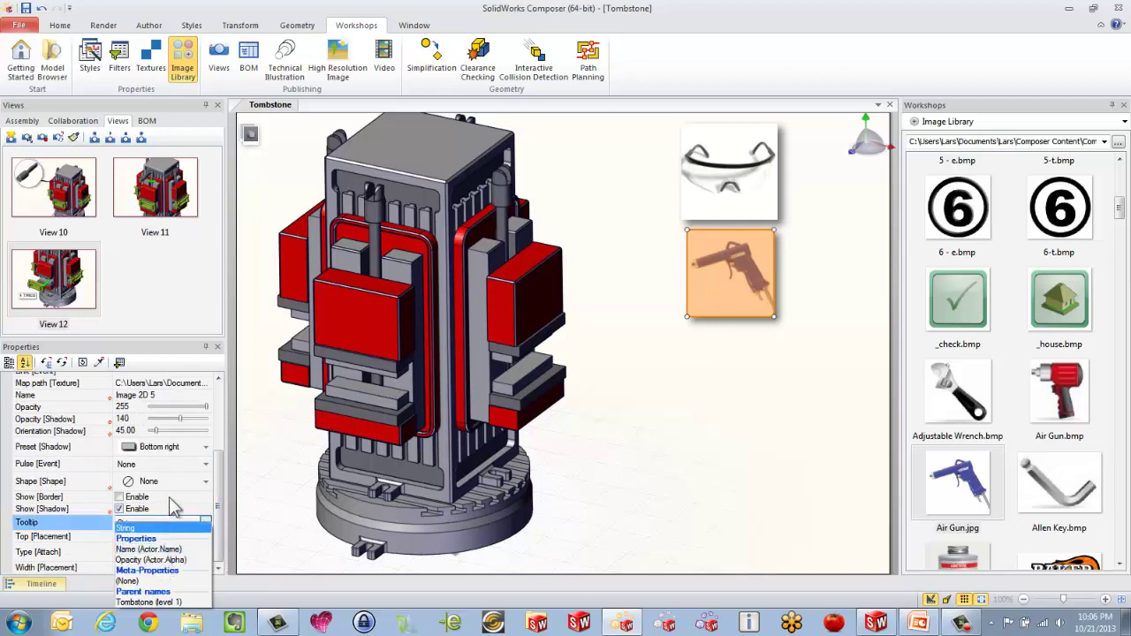
click(164, 549)
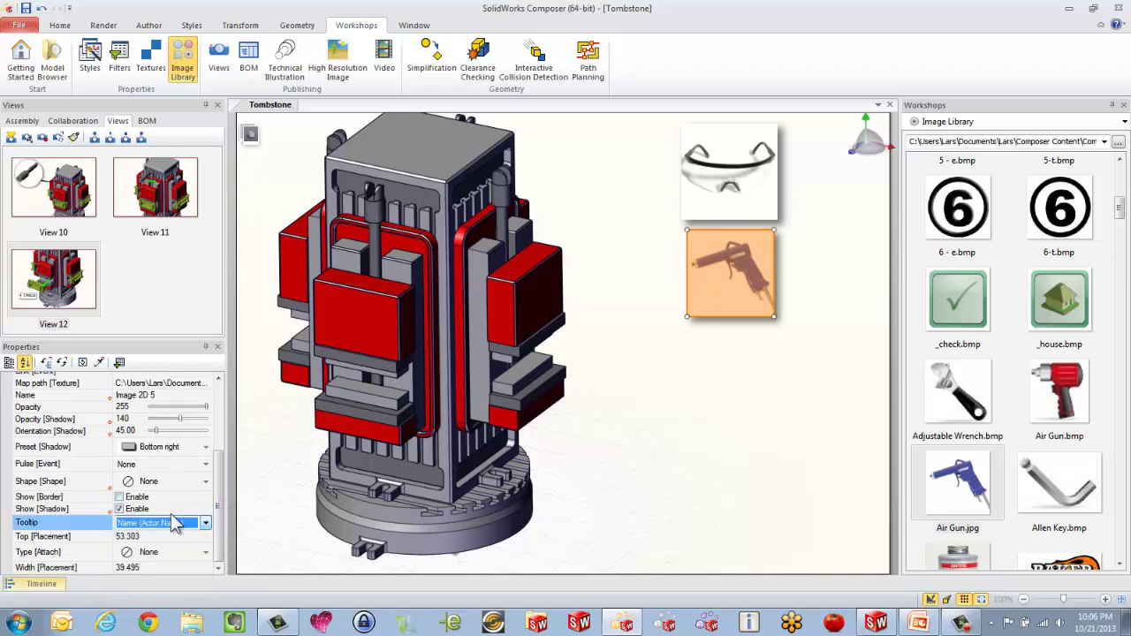
click(205, 551)
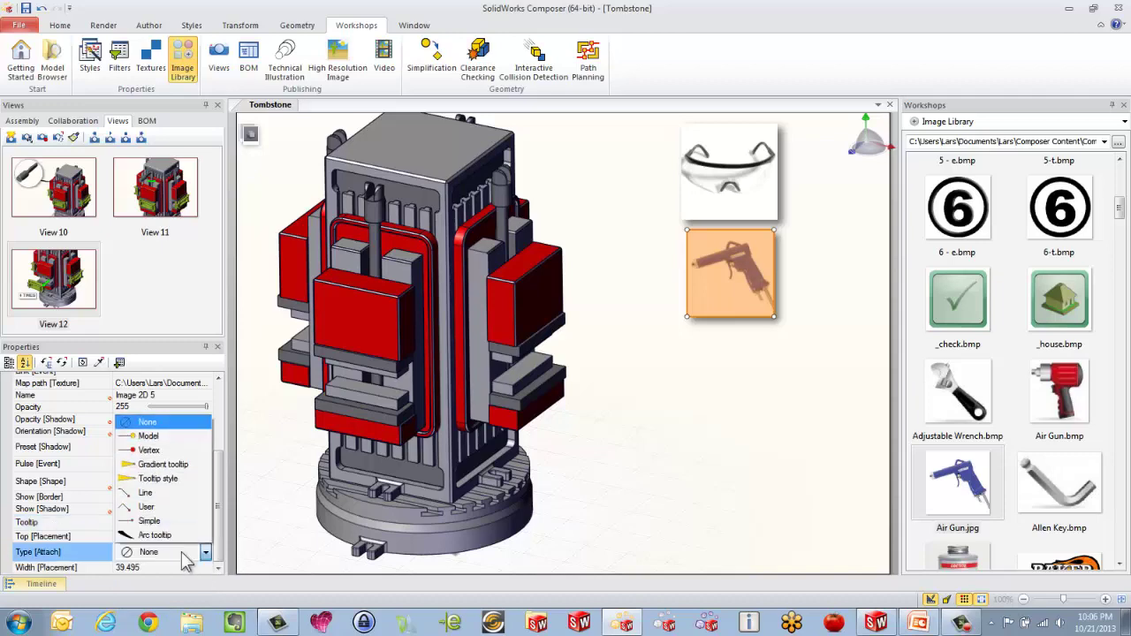
click(158, 478)
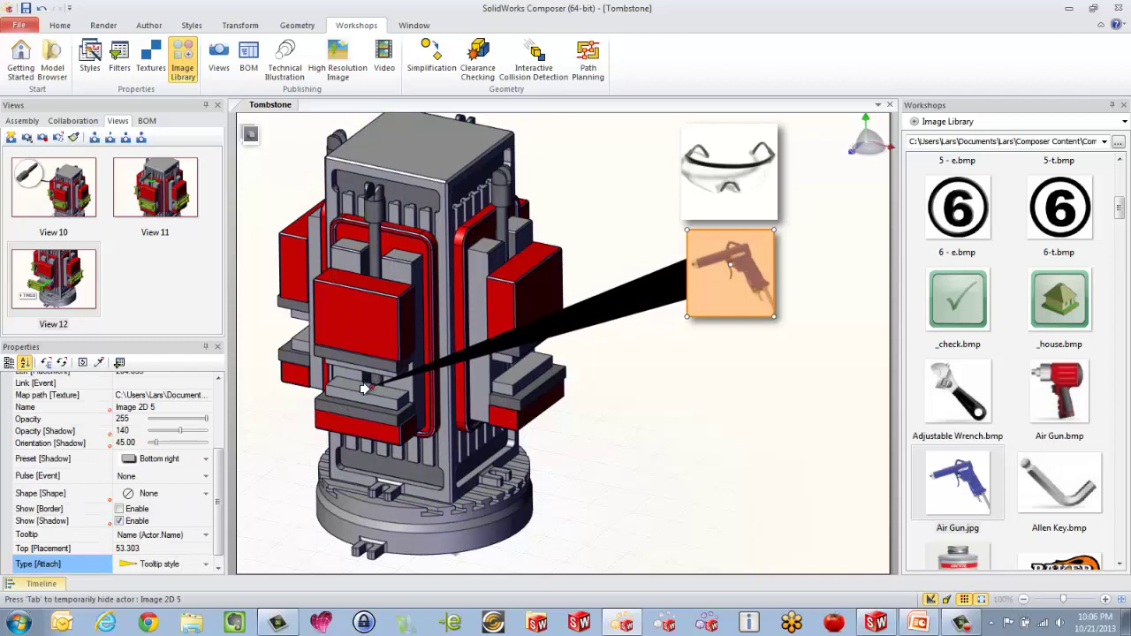
click(421, 406)
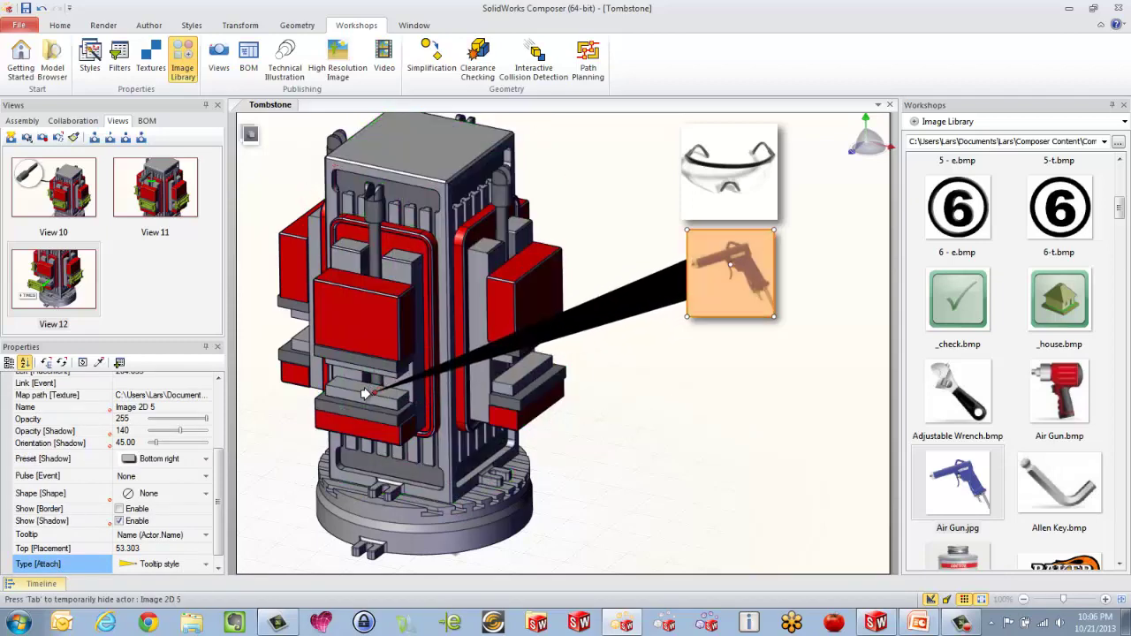
click(369, 389)
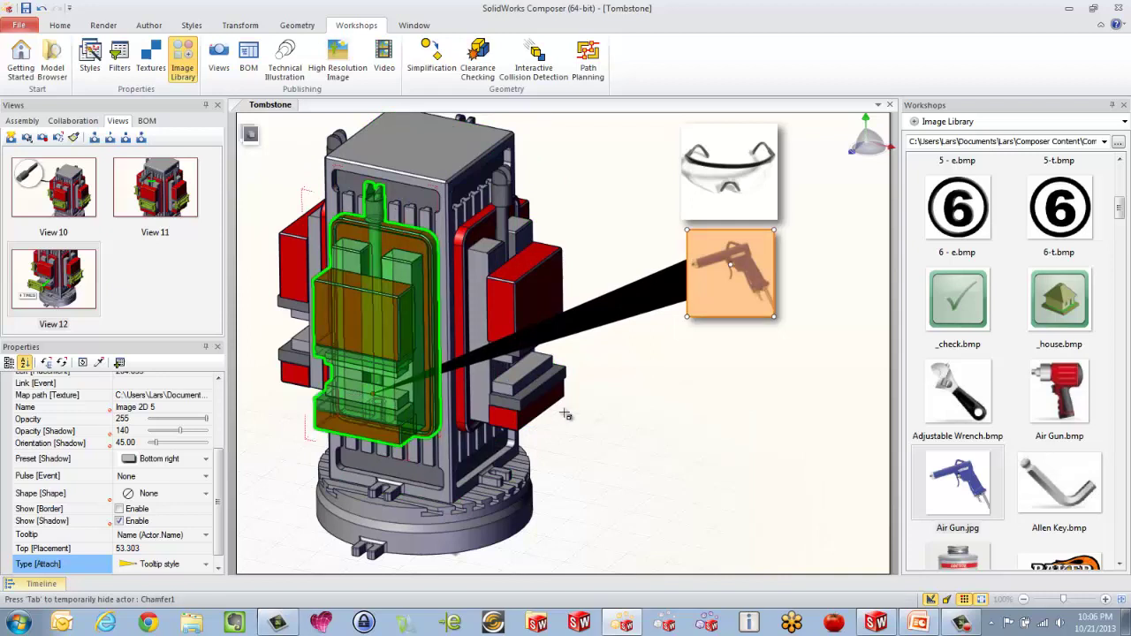
- Save the current vise-cleaning scene as a new view and replay the four saved views in order
click(612, 413)
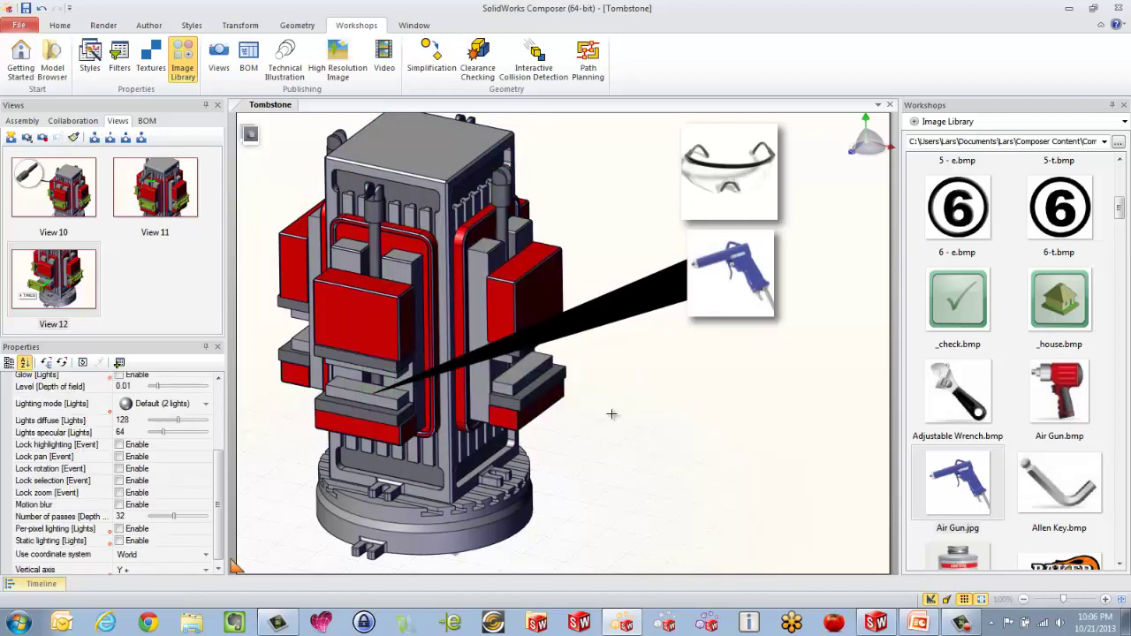
click(10, 137)
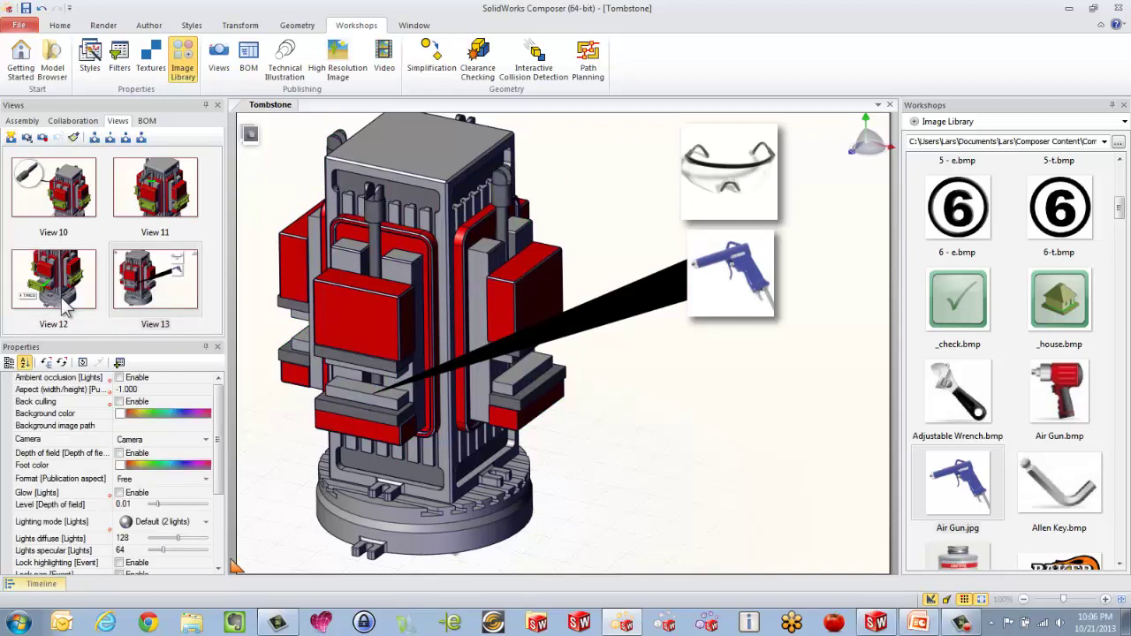
click(42, 203)
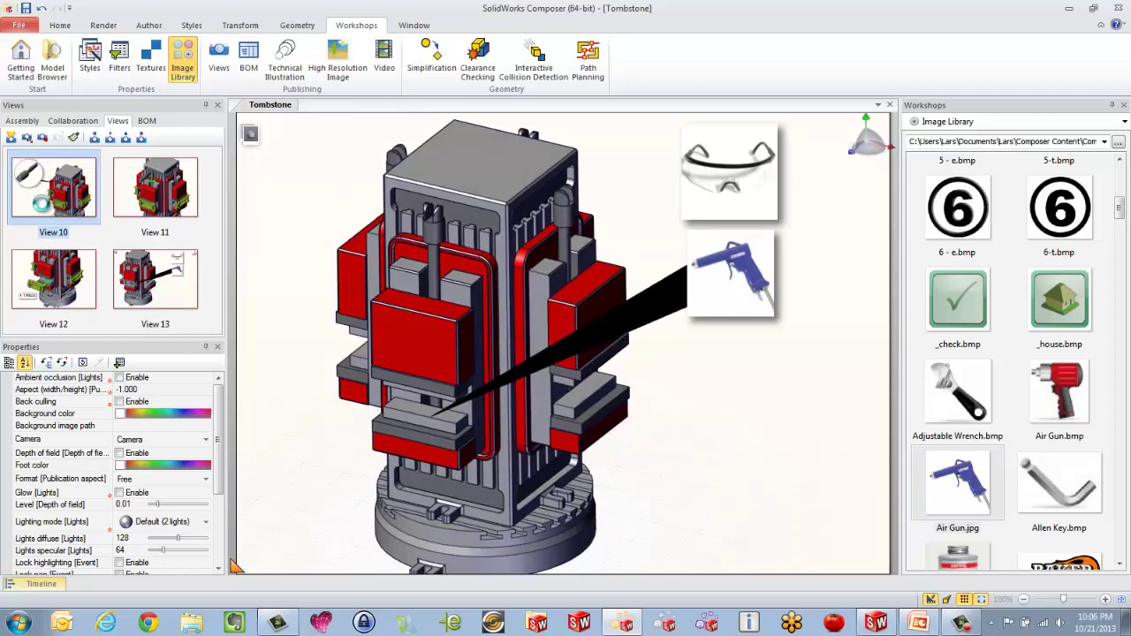
click(161, 201)
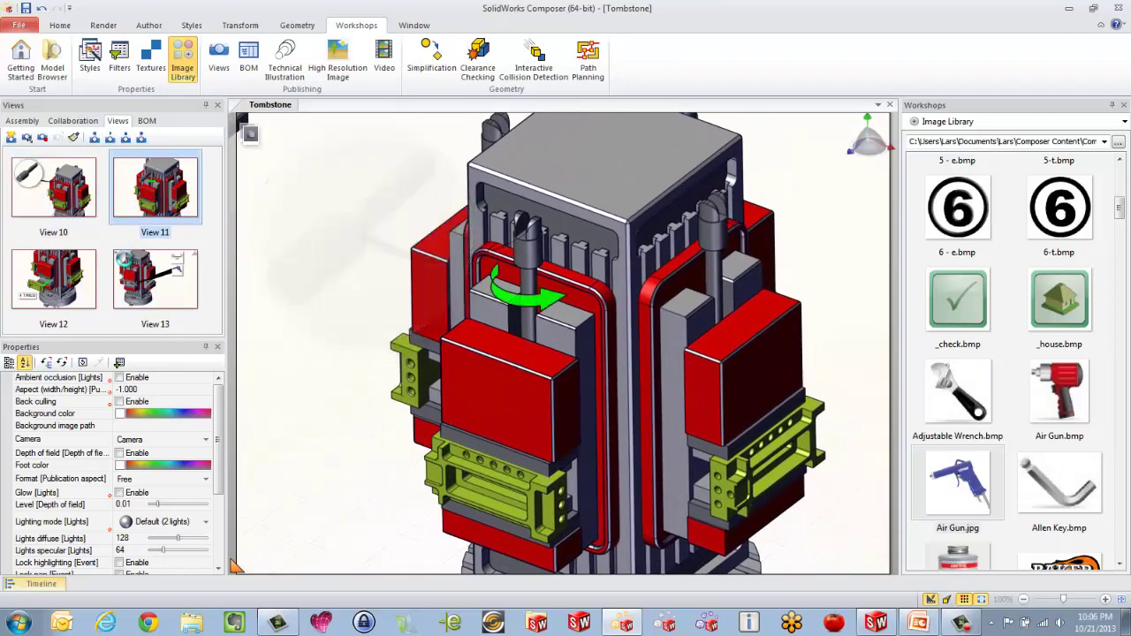
click(88, 274)
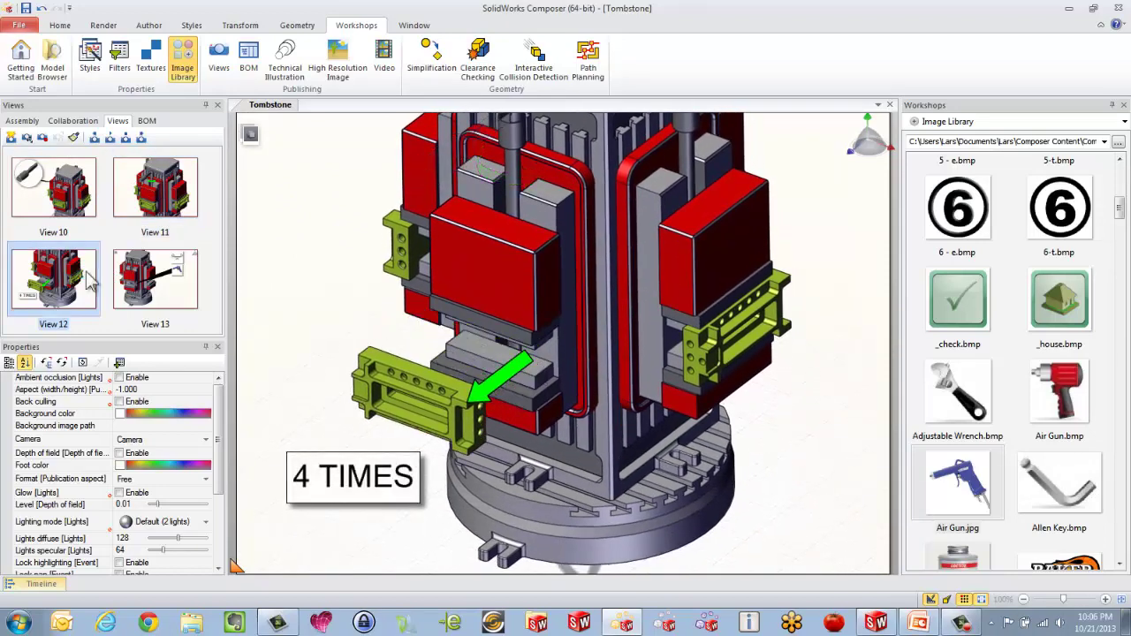
click(128, 283)
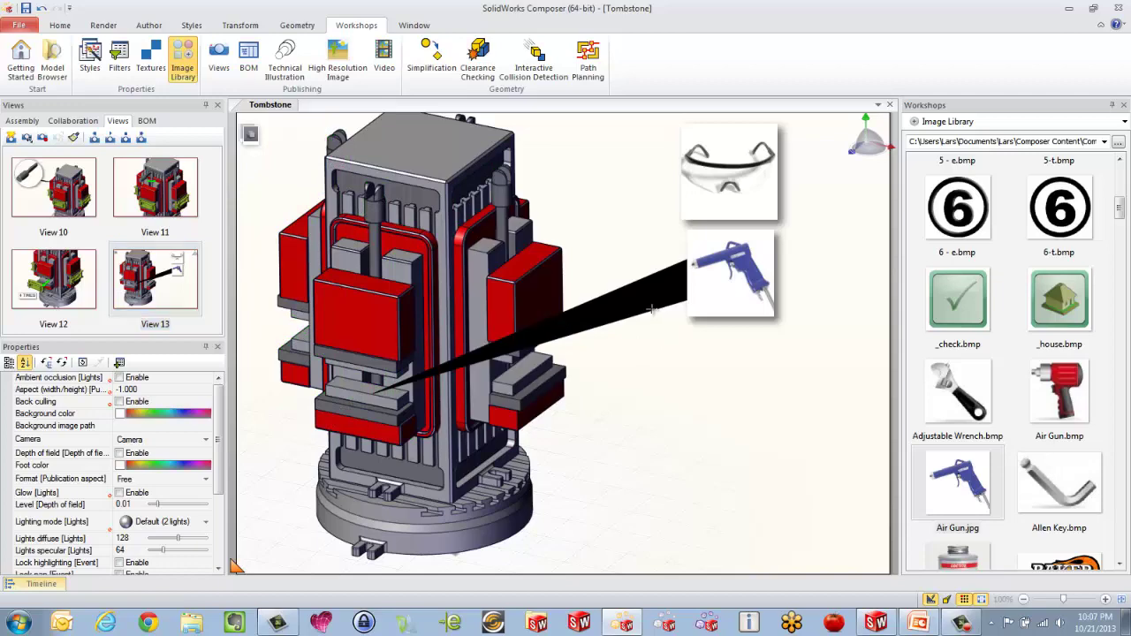
- Hide the air gun image and the safety glasses image beside the tombstone
click(718, 309)
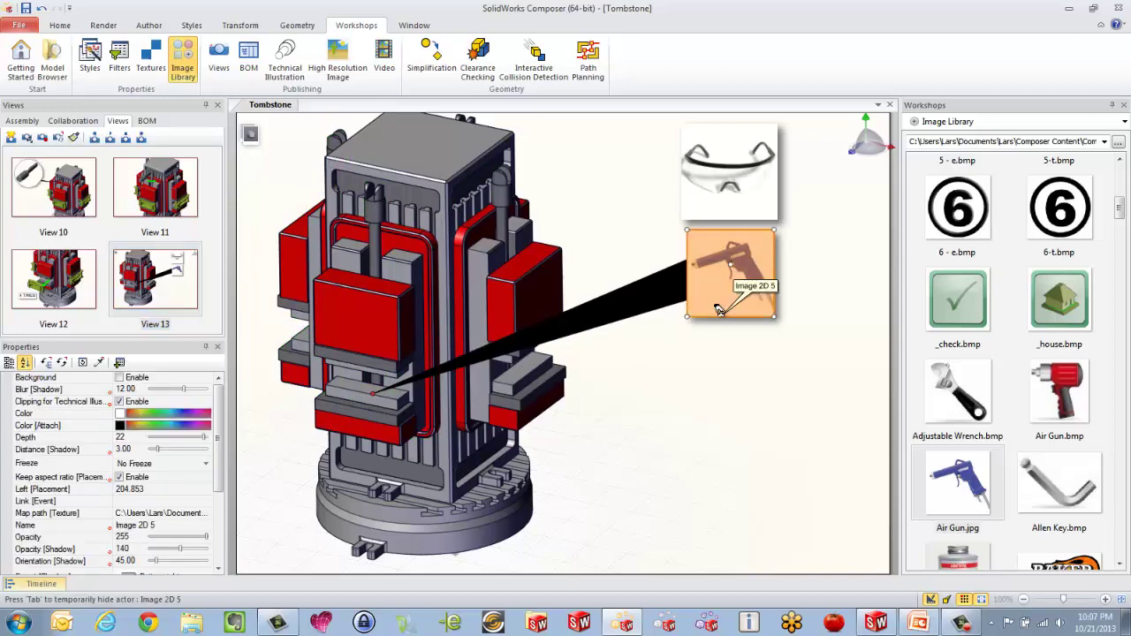
key(h)
click(728, 196)
key(h)
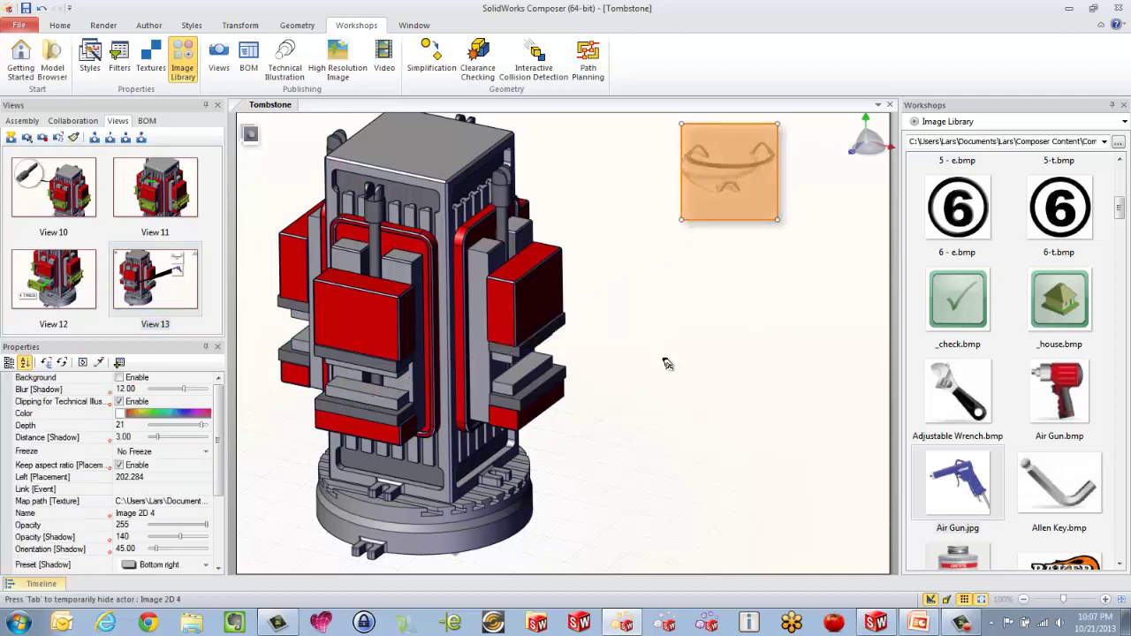
- Examine the empty vise jaws on the tombstone up close from a lower, rotated viewpoint
mouse_move(415, 392)
middle_down()
mouse_move(447, 360)
mouse_move(484, 383)
middle_up()
click(623, 448)
scroll(333, 405, up, 4)
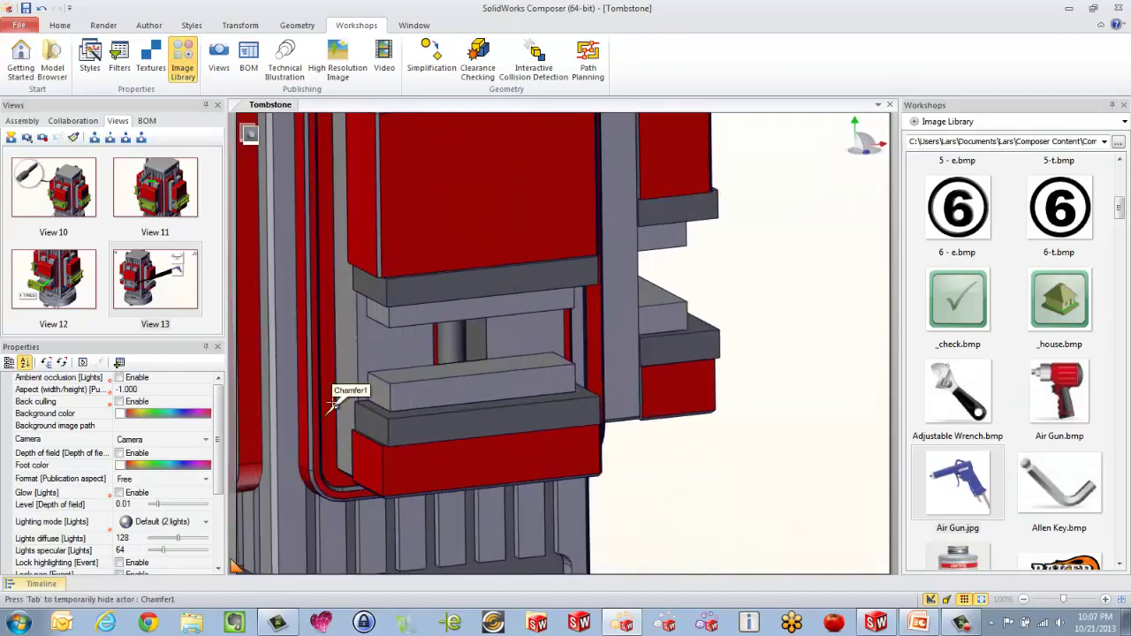
scroll(367, 333, down, 5)
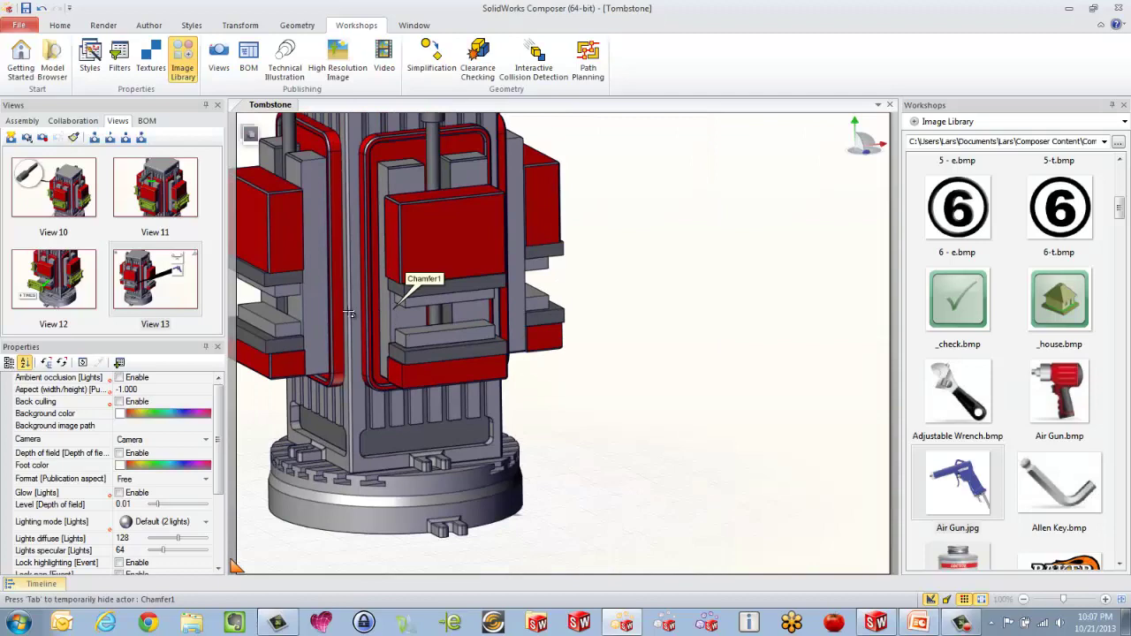
scroll(271, 283, up, 4)
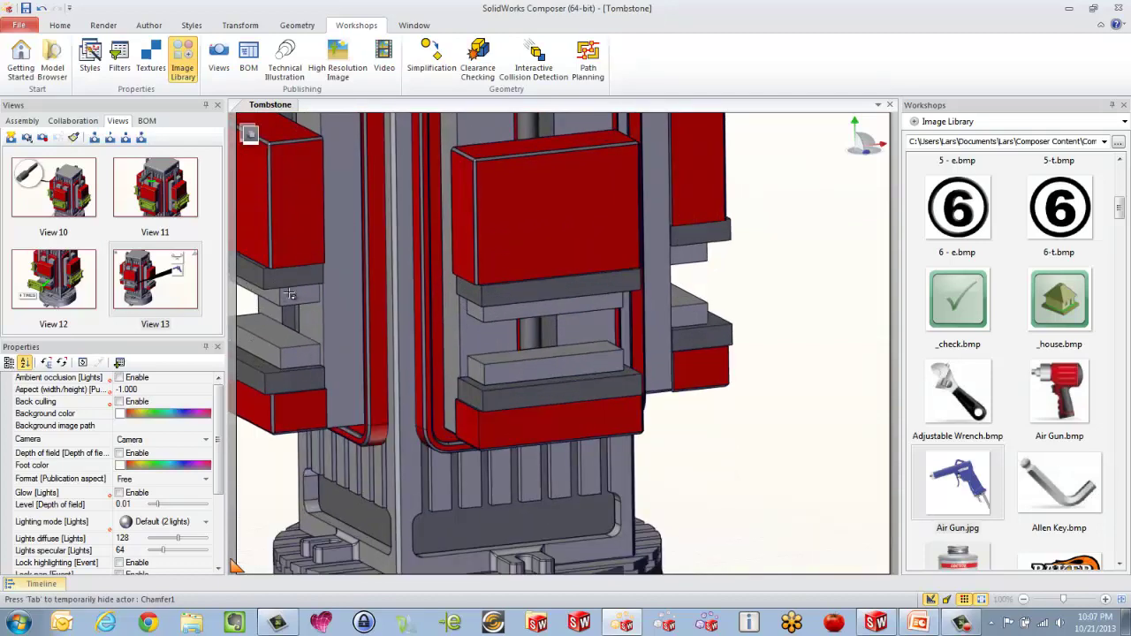
scroll(349, 256, down, 4)
scroll(349, 256, up, 4)
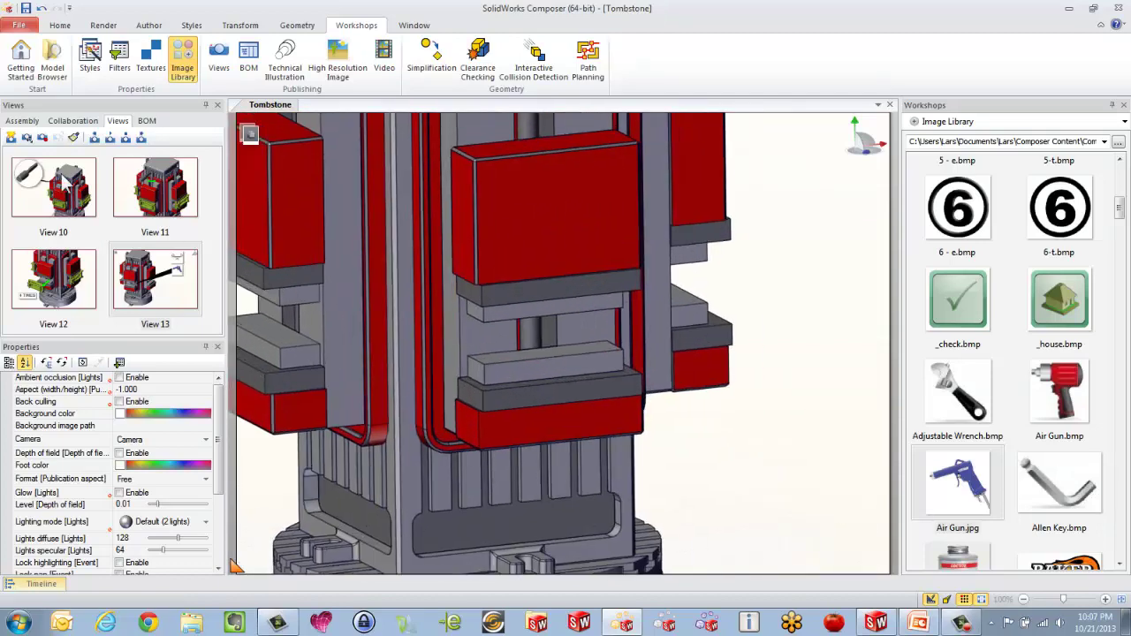
drag(389, 281, 408, 285)
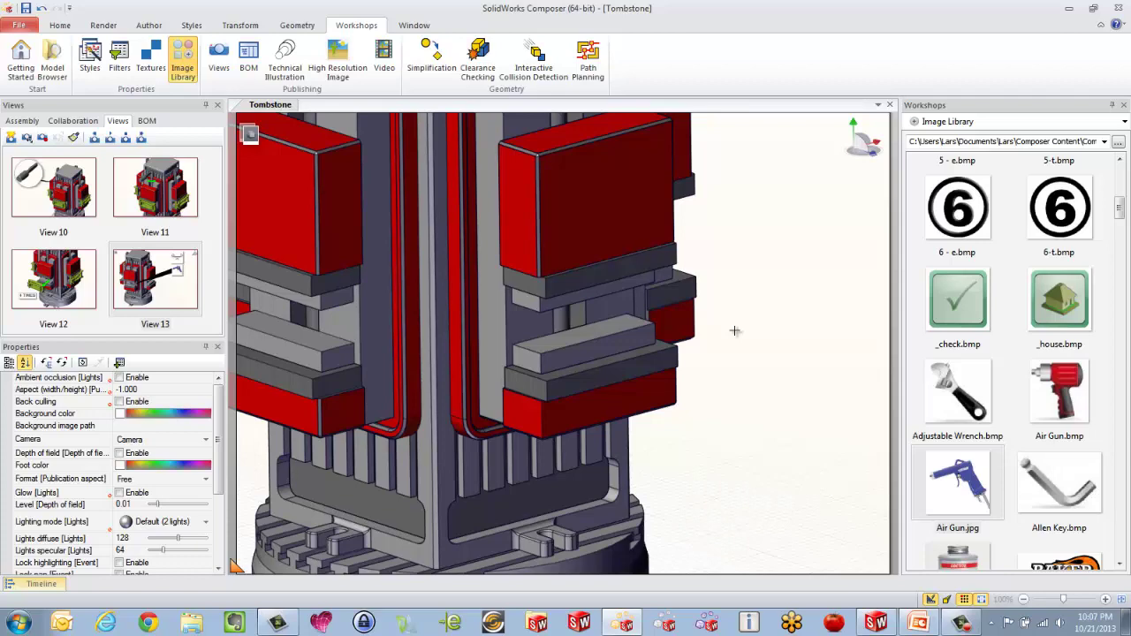
- Switch to the Tombstone assembly in SolidWorks and inspect the small Part2^Tombstone block on the vises
key(alt+Tab)
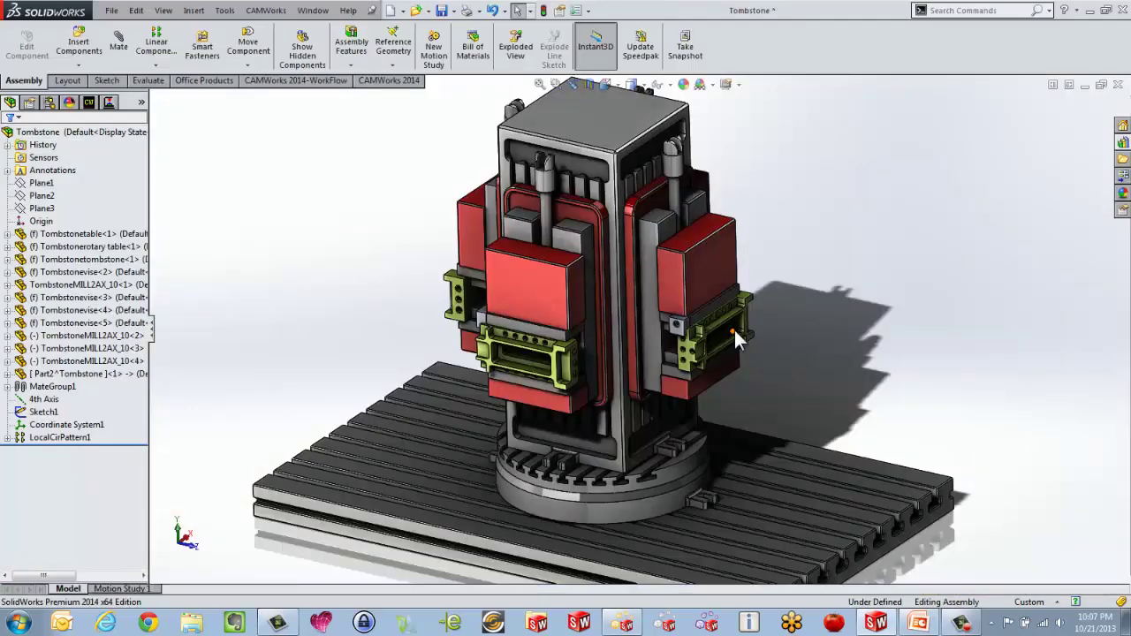
scroll(735, 334, down, 5)
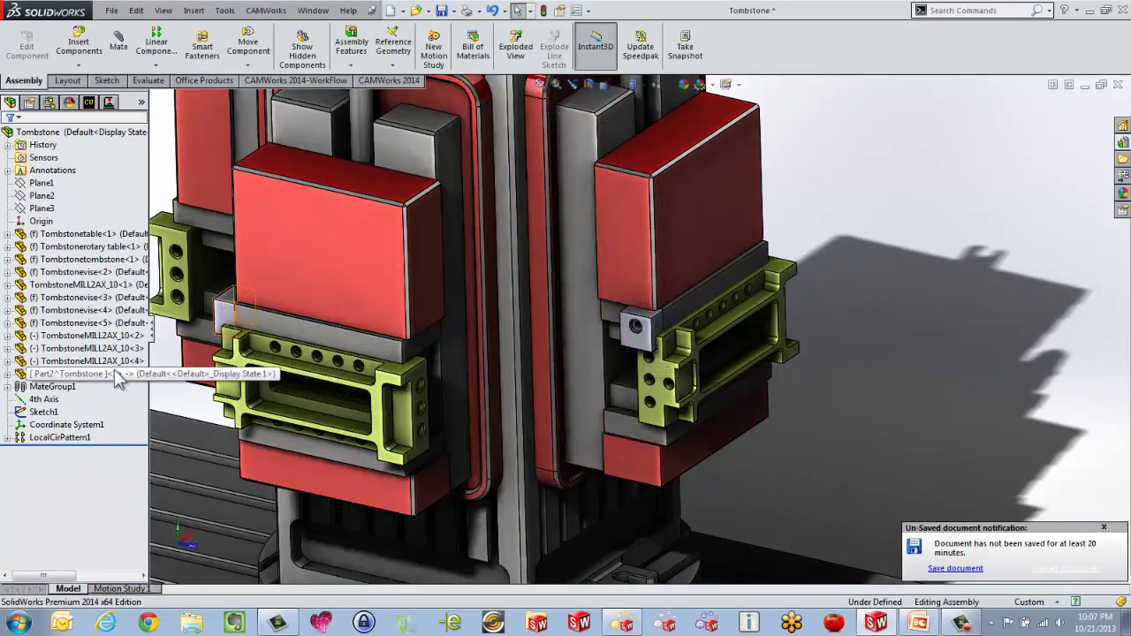
click(62, 374)
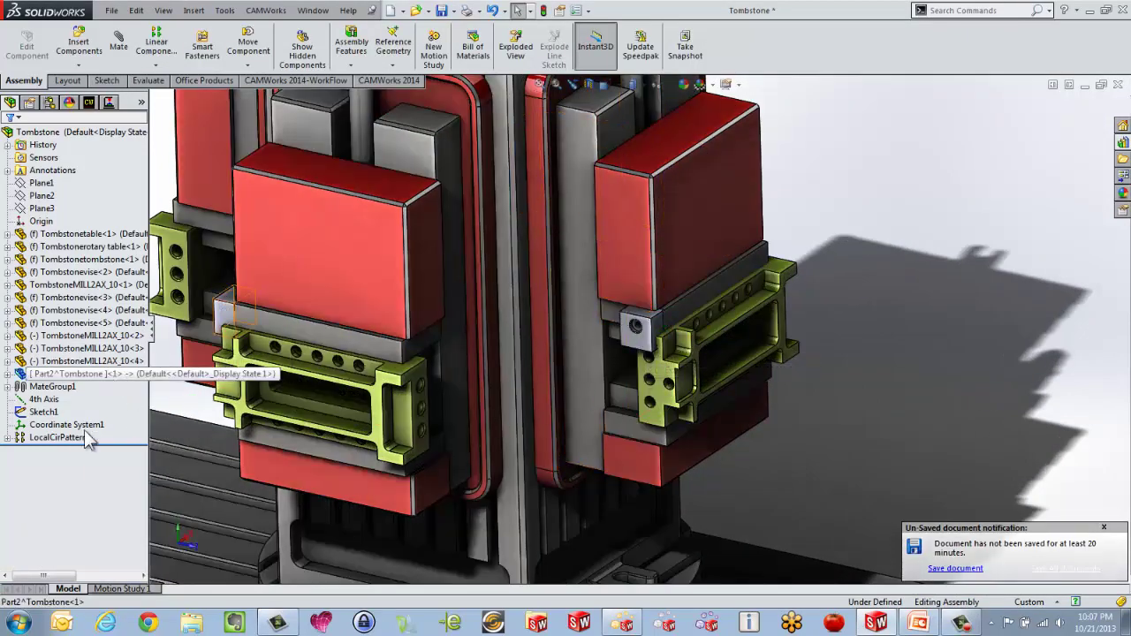
click(844, 199)
scroll(510, 275, up, 5)
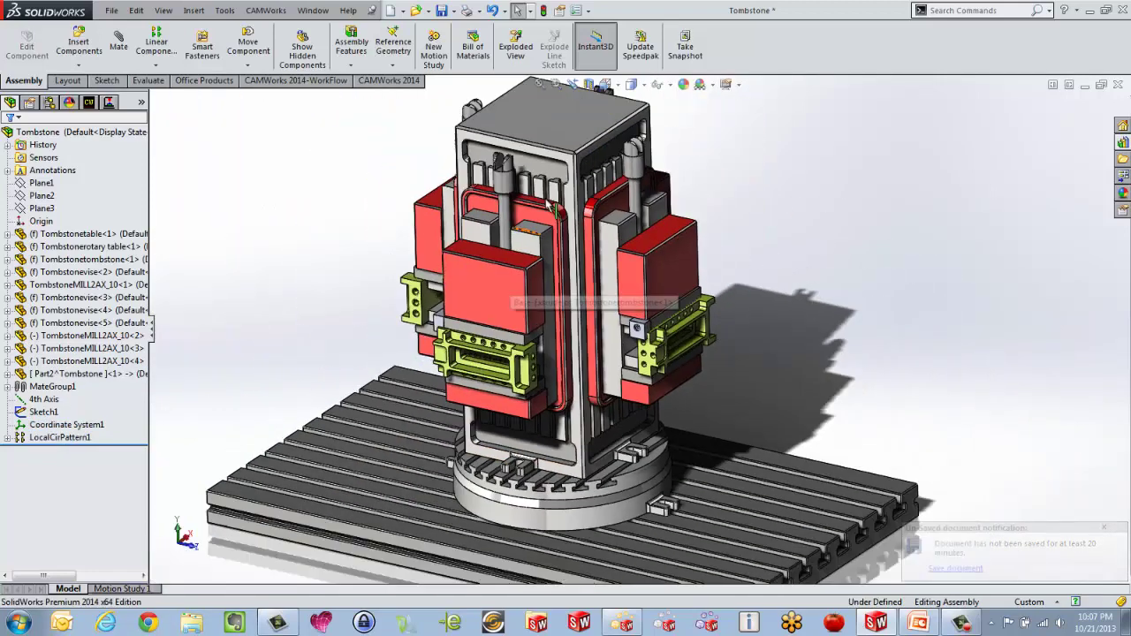
scroll(568, 327, down, 2)
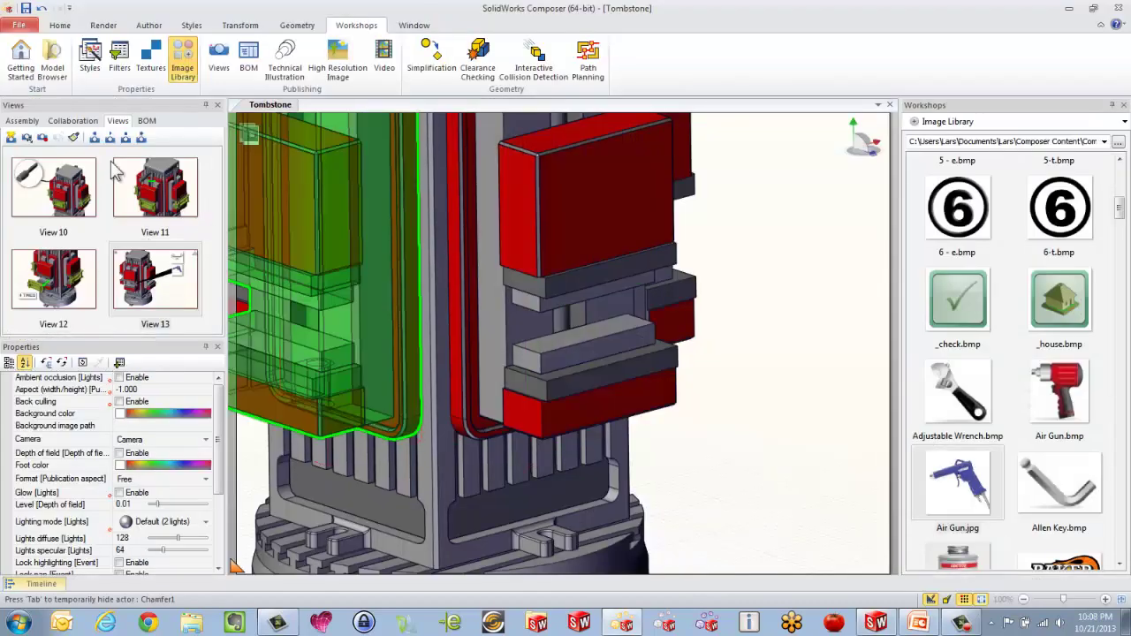
- Update the Composer document with the revised assembly file Tombstone_Rev from the Desktop
click(19, 24)
mouse_move(24, 120)
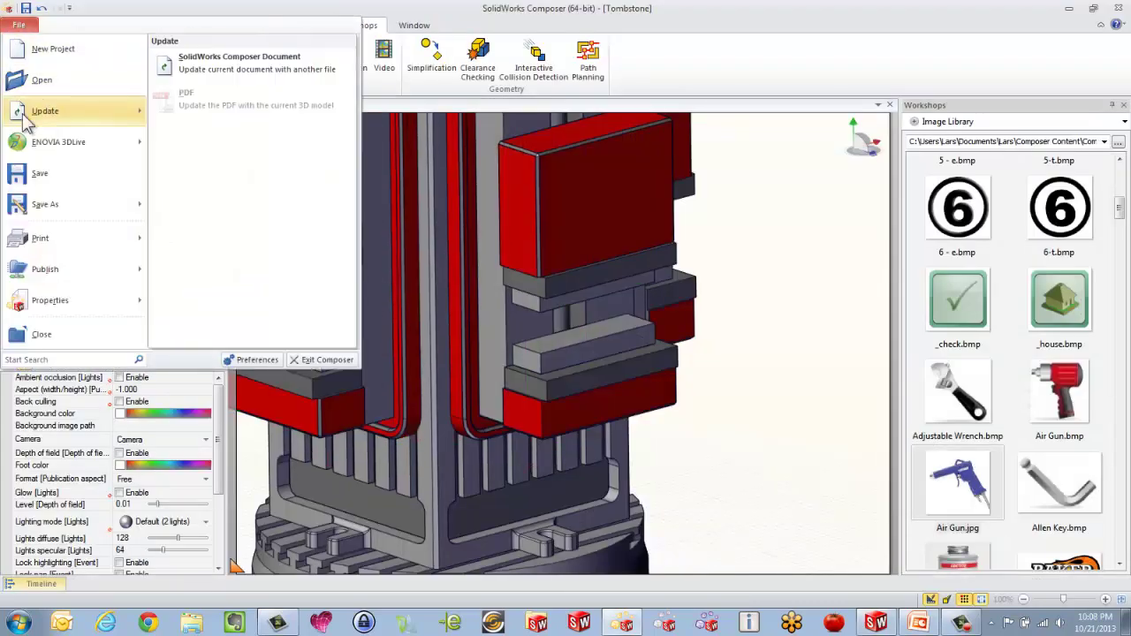
click(196, 68)
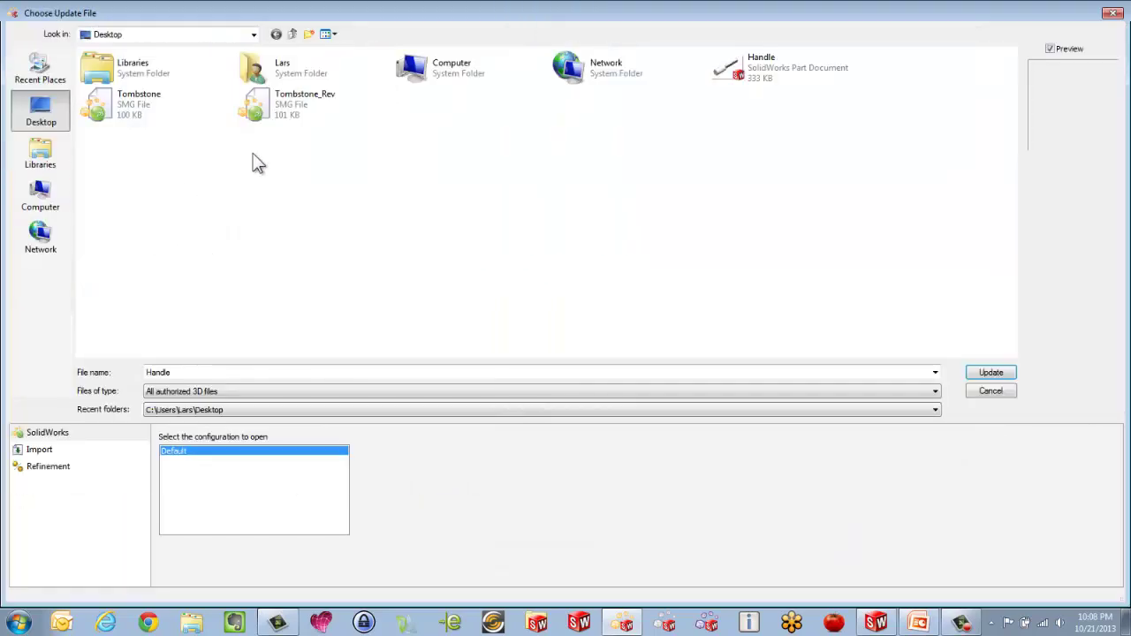
double_click(283, 106)
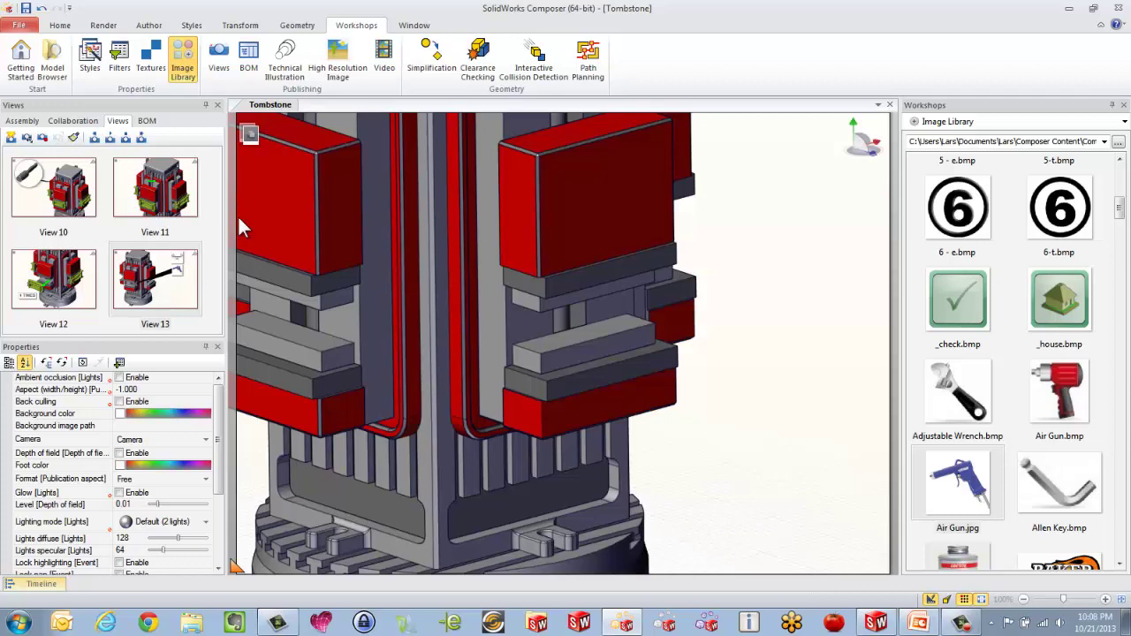
- Show the added parts Part2^Tombstone-1 through Part2^Tombstone-4 in the assembly
click(88, 121)
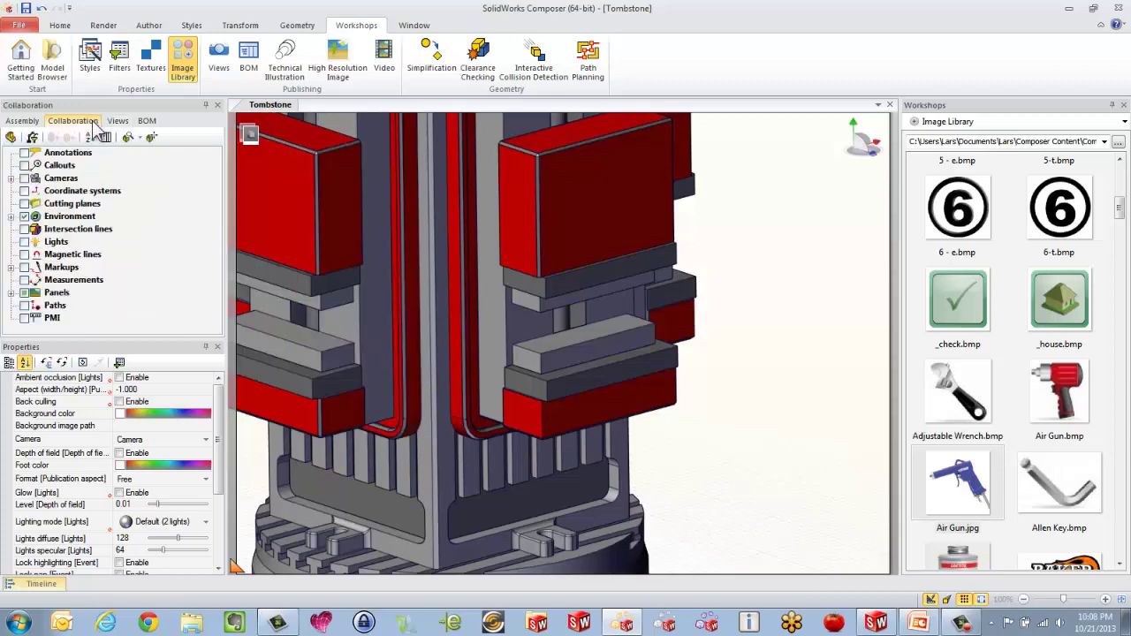
click(22, 121)
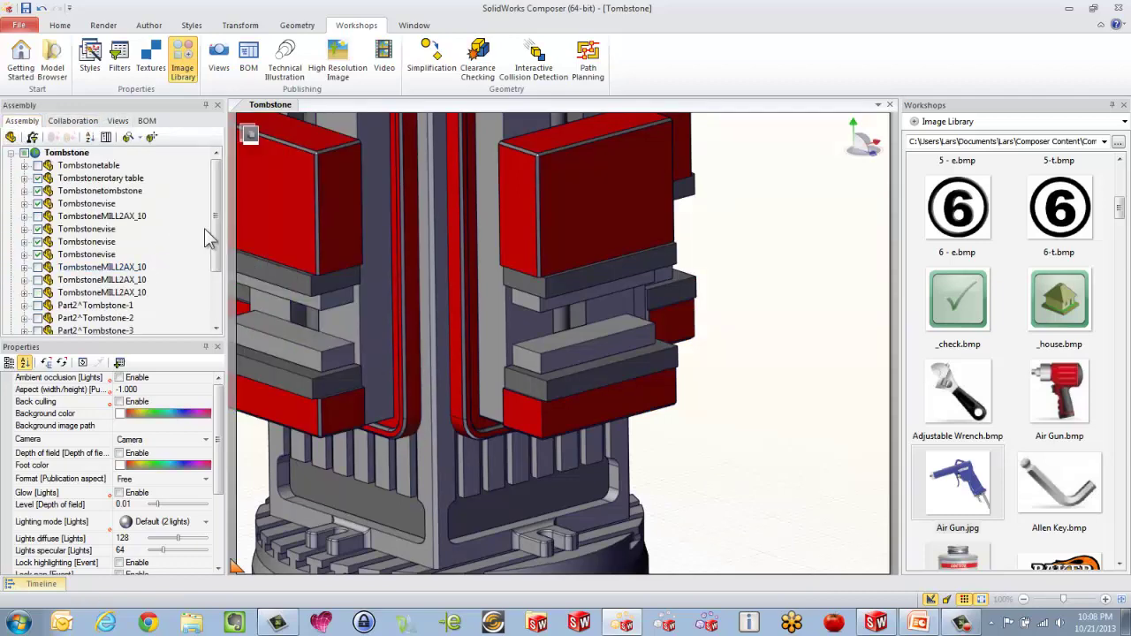
scroll(221, 251, down, 2)
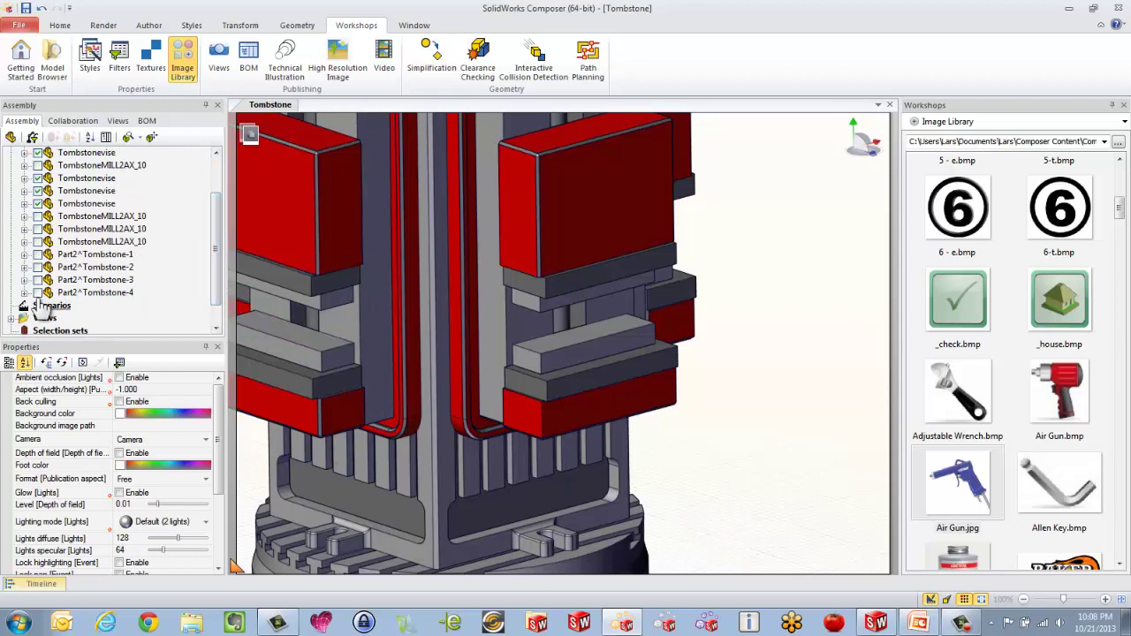
click(38, 281)
click(39, 268)
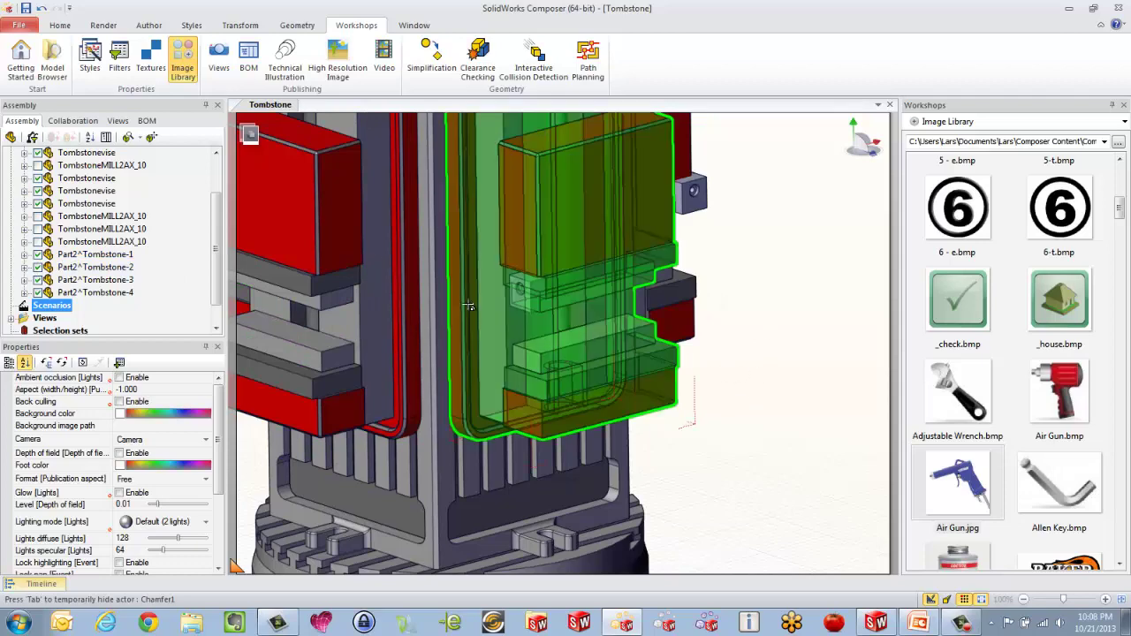
- Open View 10 and make Part2^Tombstone-1 through Part2^Tombstone-4 visible in it
click(117, 121)
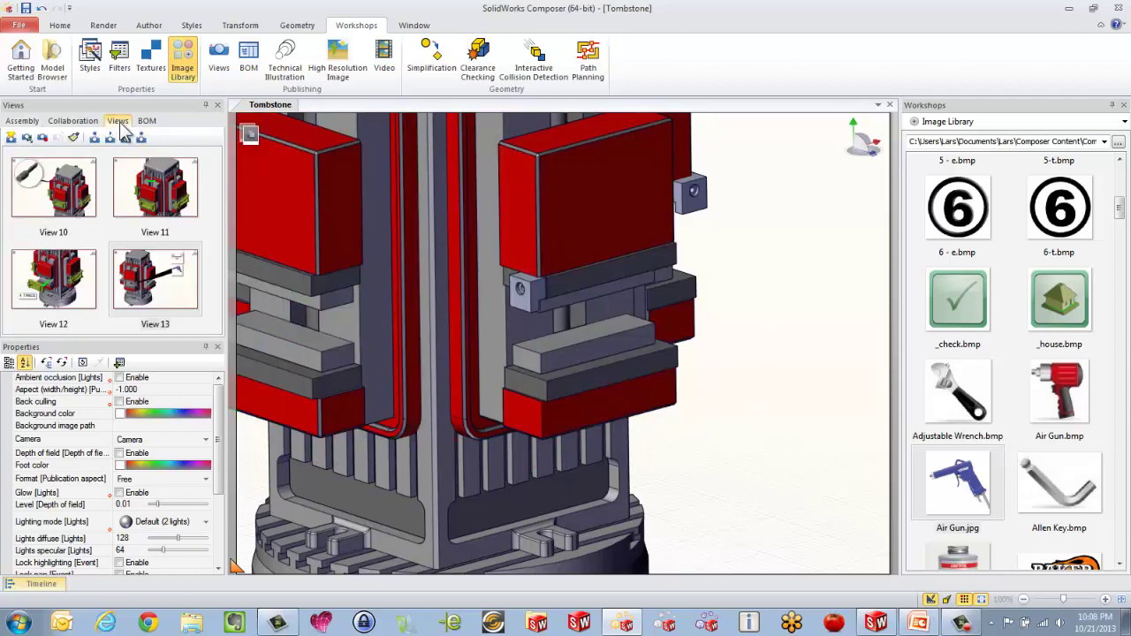
click(61, 199)
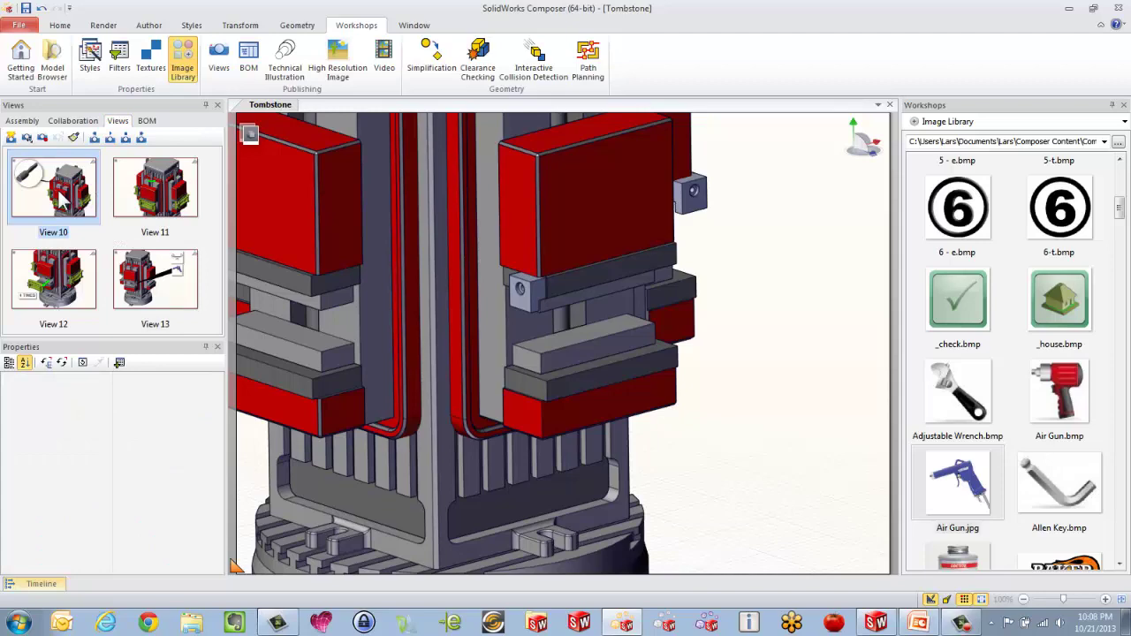
double_click(60, 196)
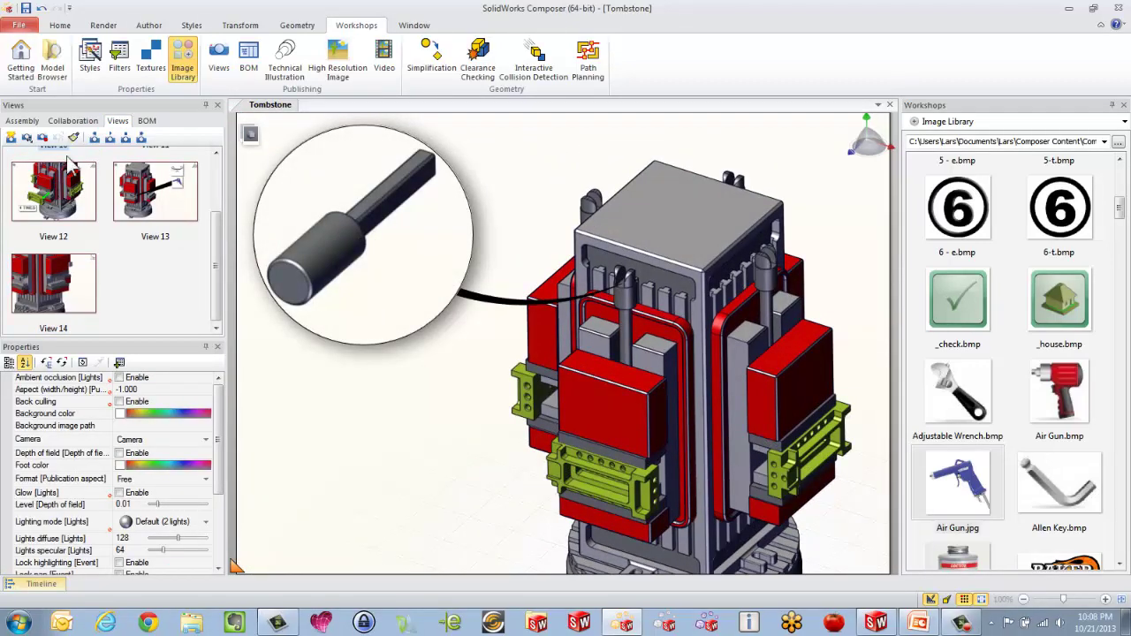
click(18, 121)
click(44, 306)
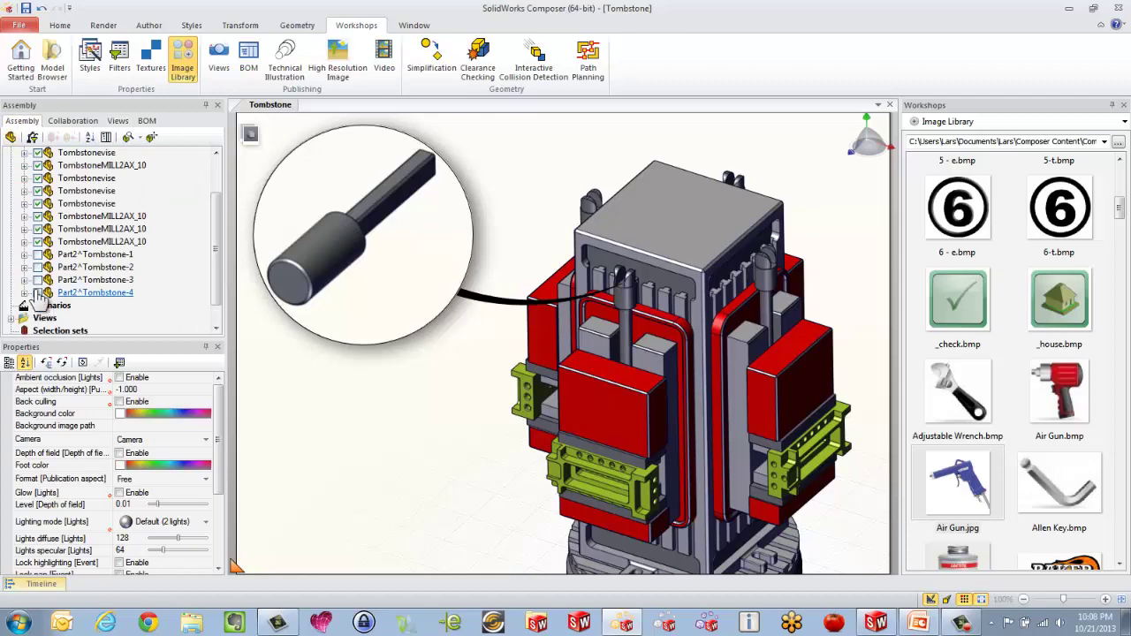
click(37, 293)
click(37, 279)
click(37, 267)
click(37, 255)
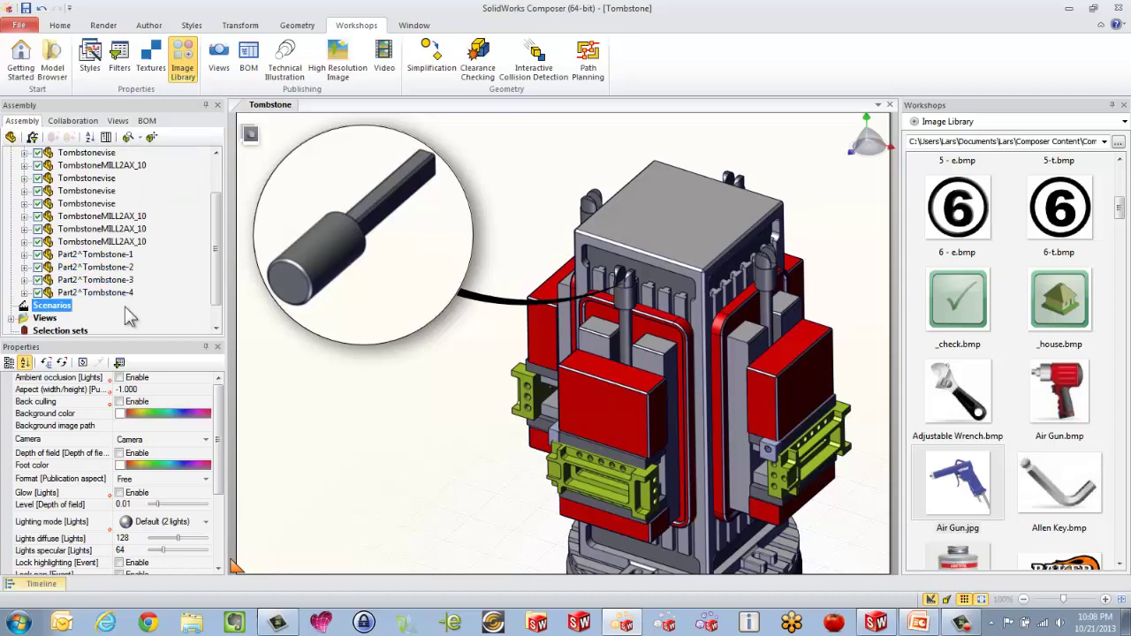
- Update View 10 so it stores the assembly with the added Part2^Tombstone blocks shown
scroll(784, 510, up, 5)
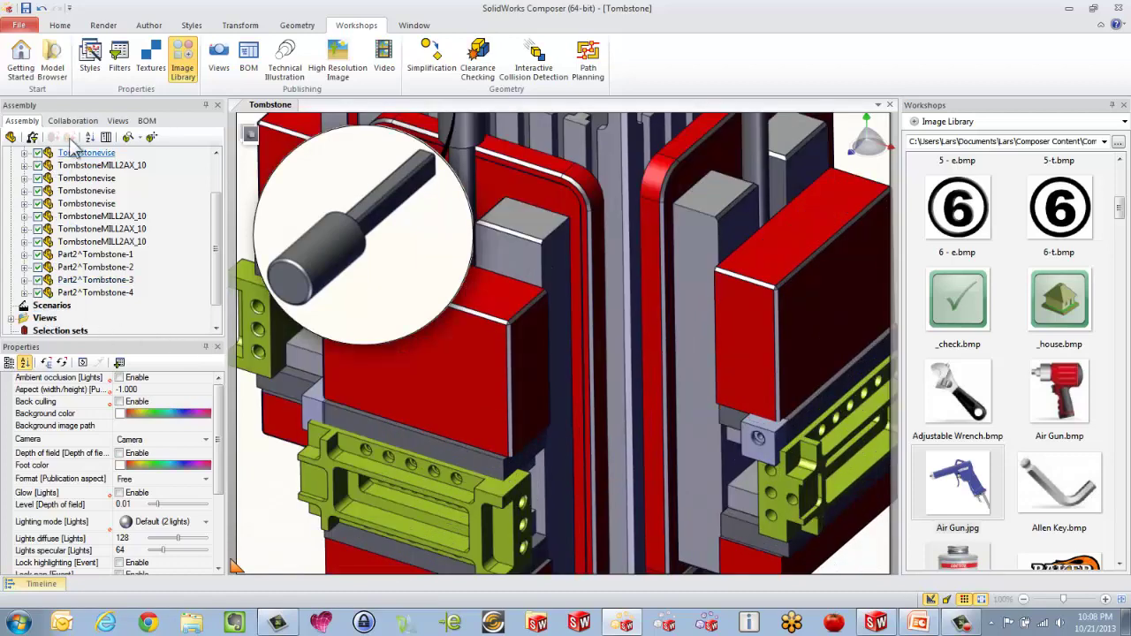
scroll(477, 371, down, 5)
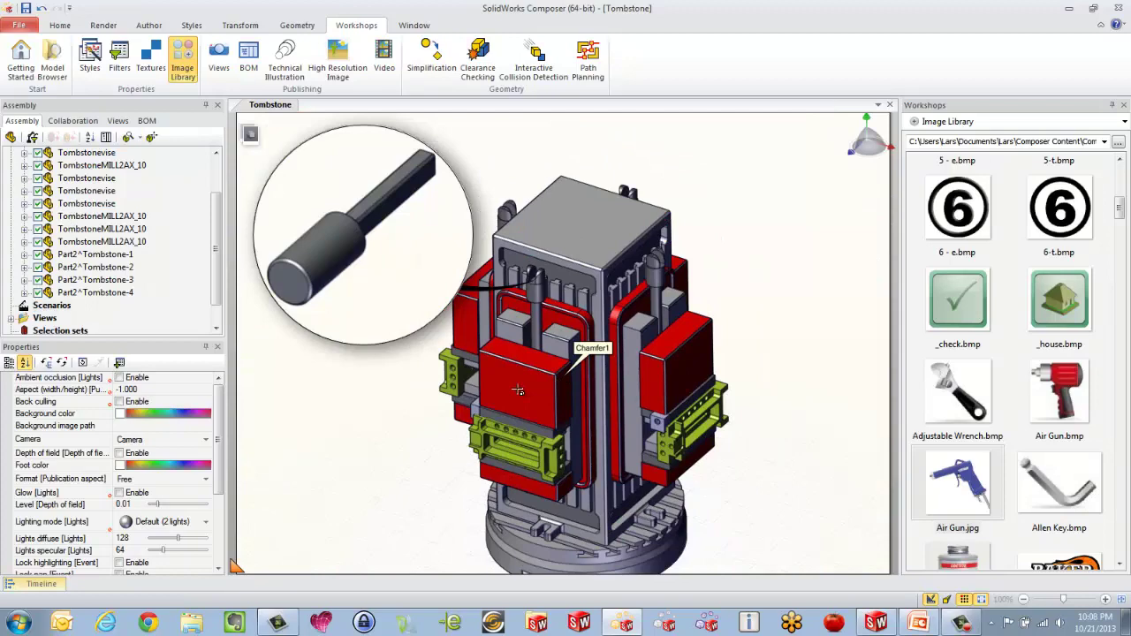
scroll(353, 459, up, 2)
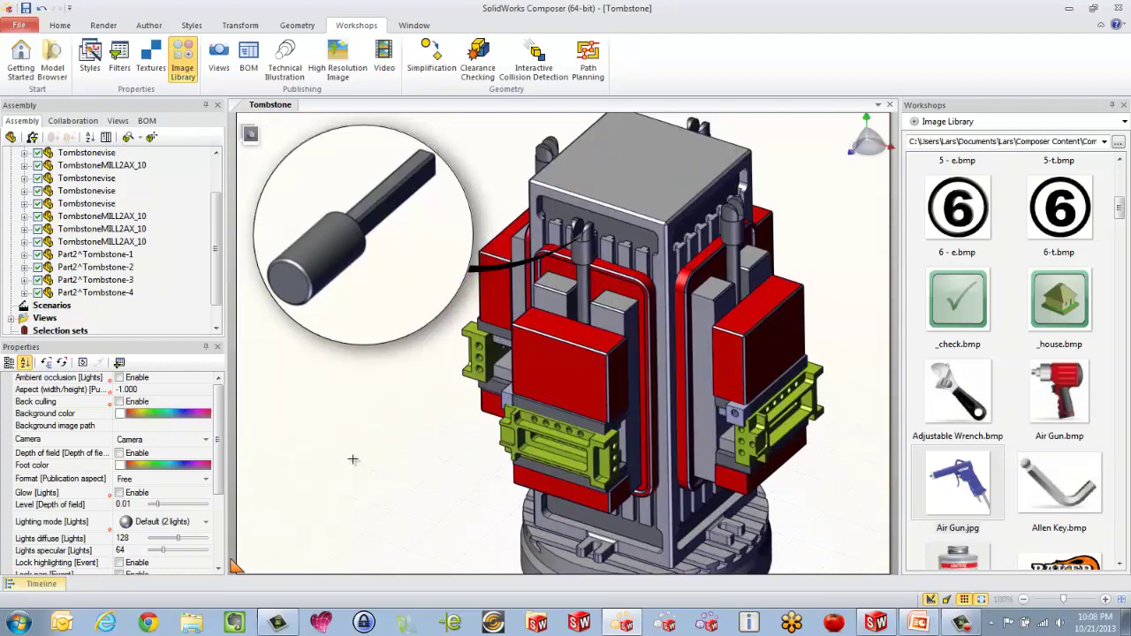
click(118, 120)
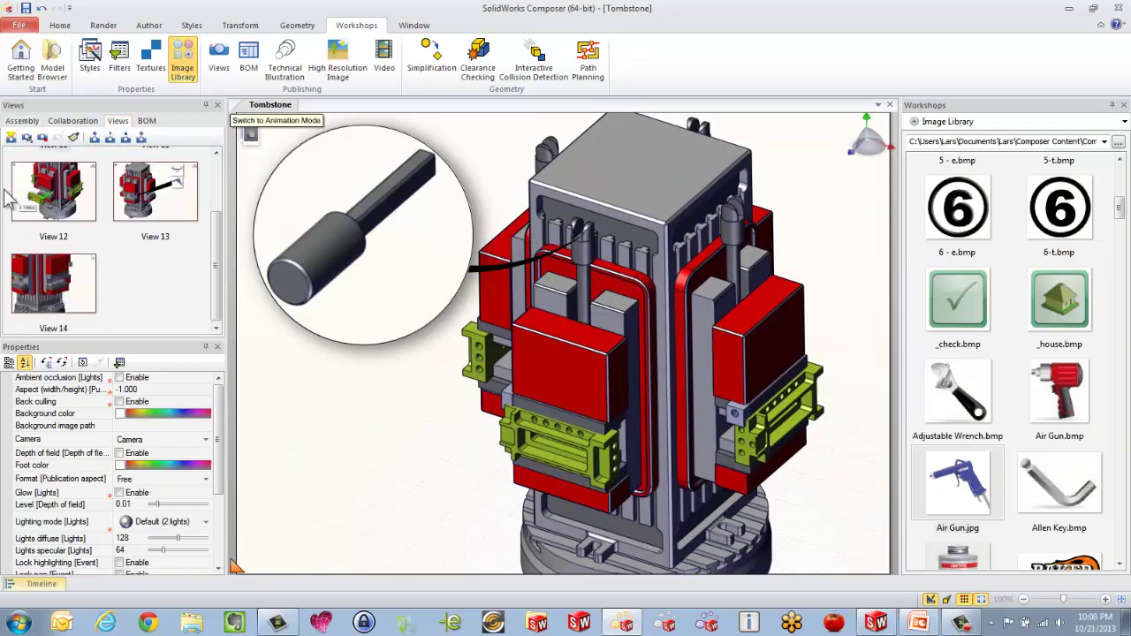
scroll(227, 236, up, 1)
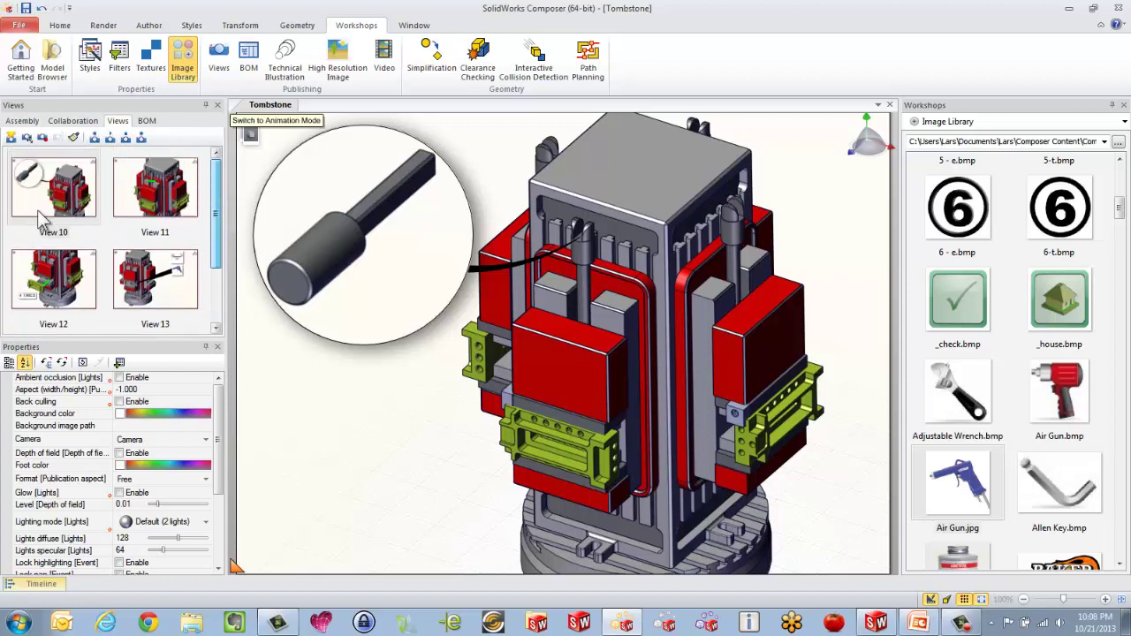
click(36, 205)
click(46, 147)
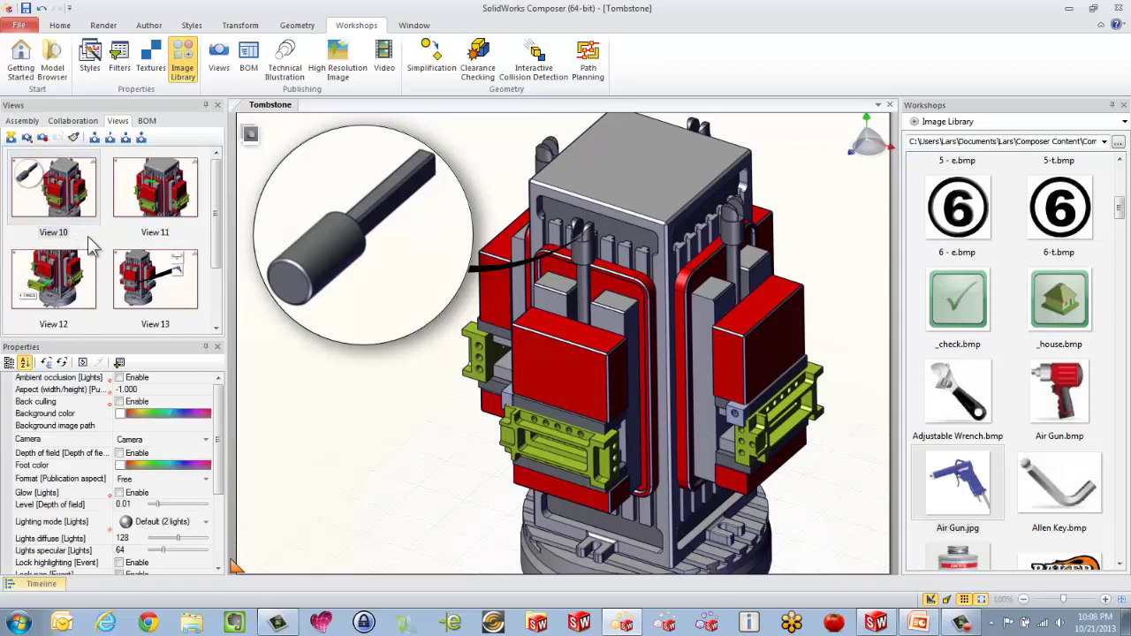
- Open View 11 and make Part2^Tombstone-1 through Part2^Tombstone-4 visible in it
click(163, 196)
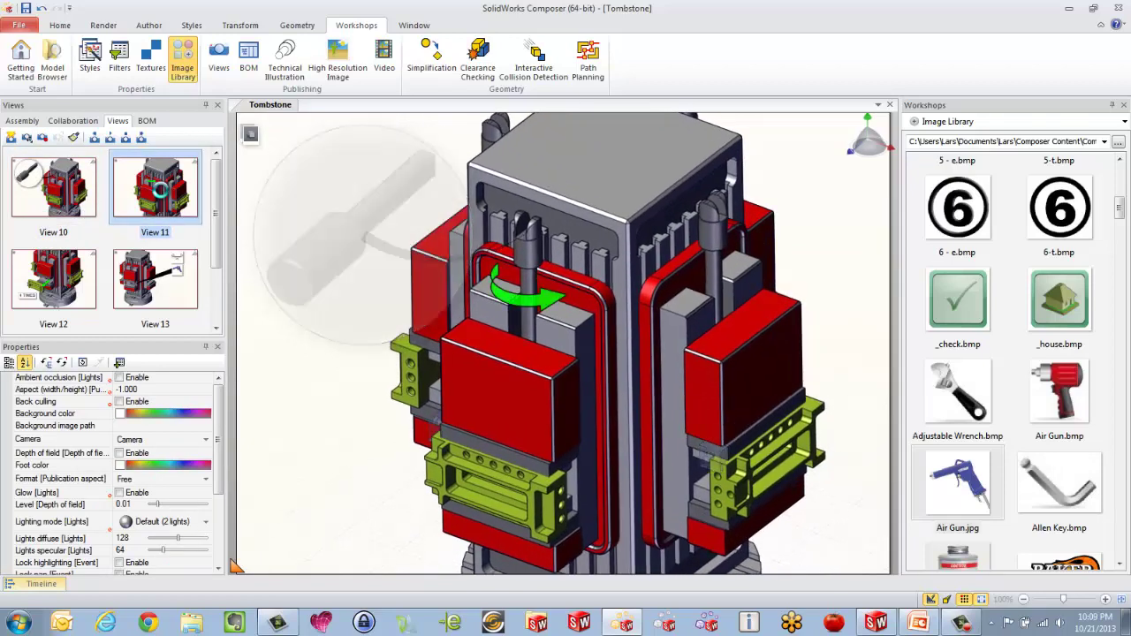
click(25, 121)
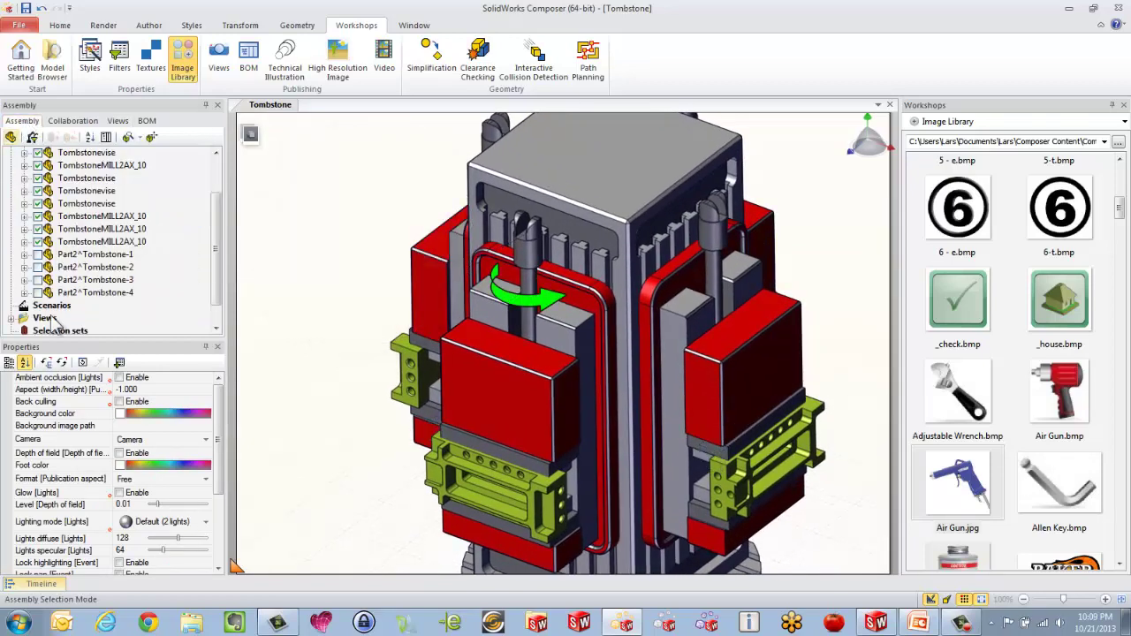
click(37, 292)
click(37, 279)
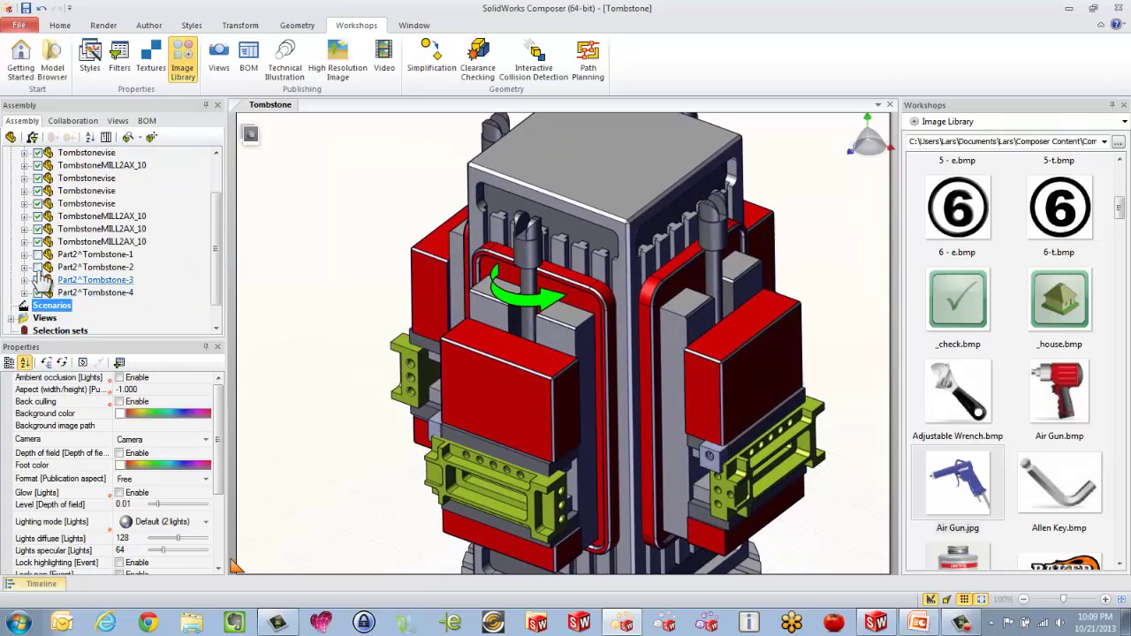
click(37, 267)
click(37, 254)
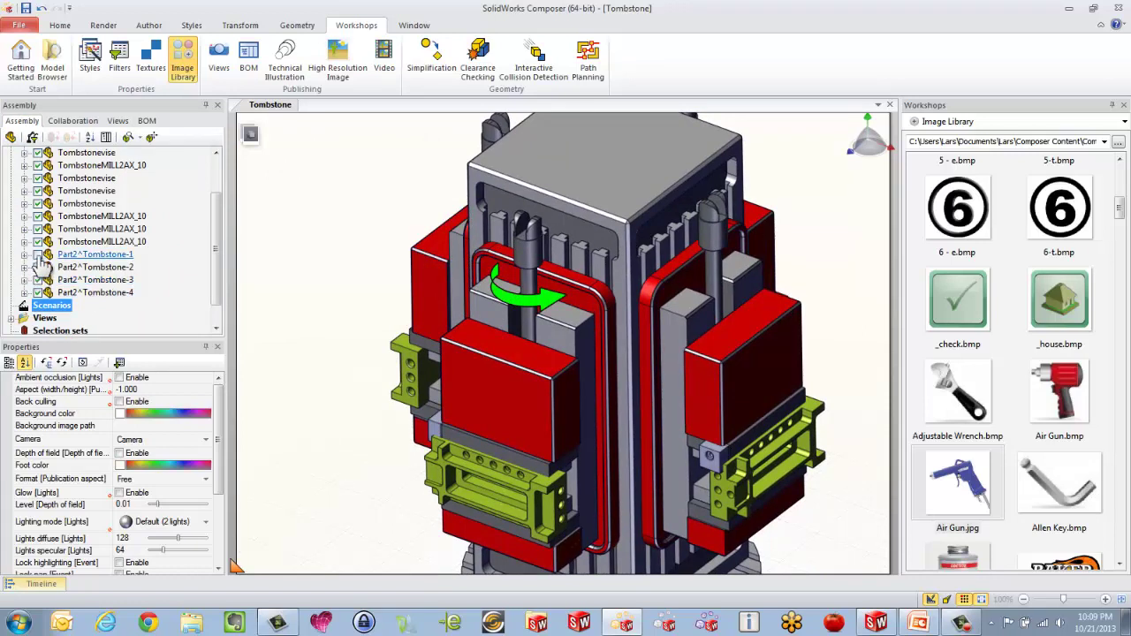
- Open View 14, the close-up of the vises without the machined parts
click(118, 121)
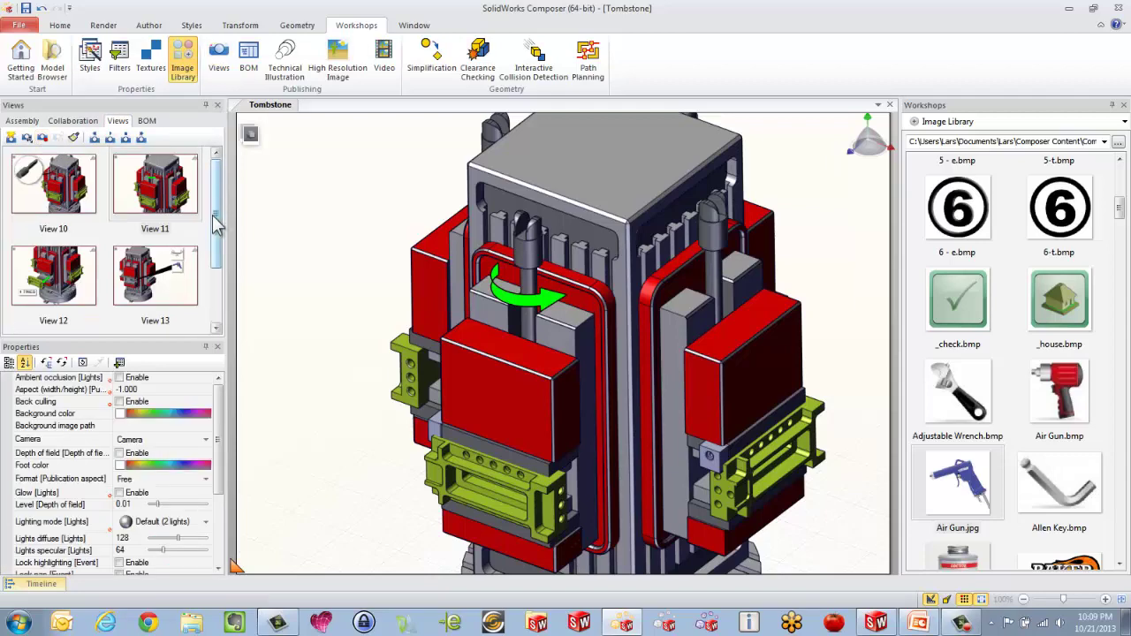
scroll(215, 220, down, 2)
click(51, 290)
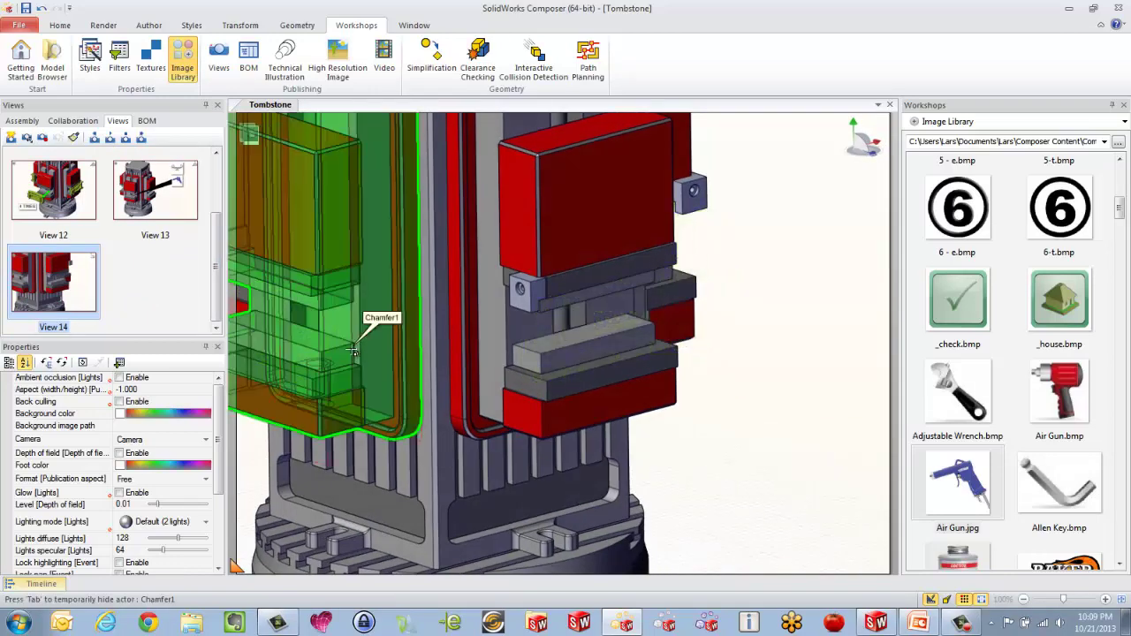
key(Tab)
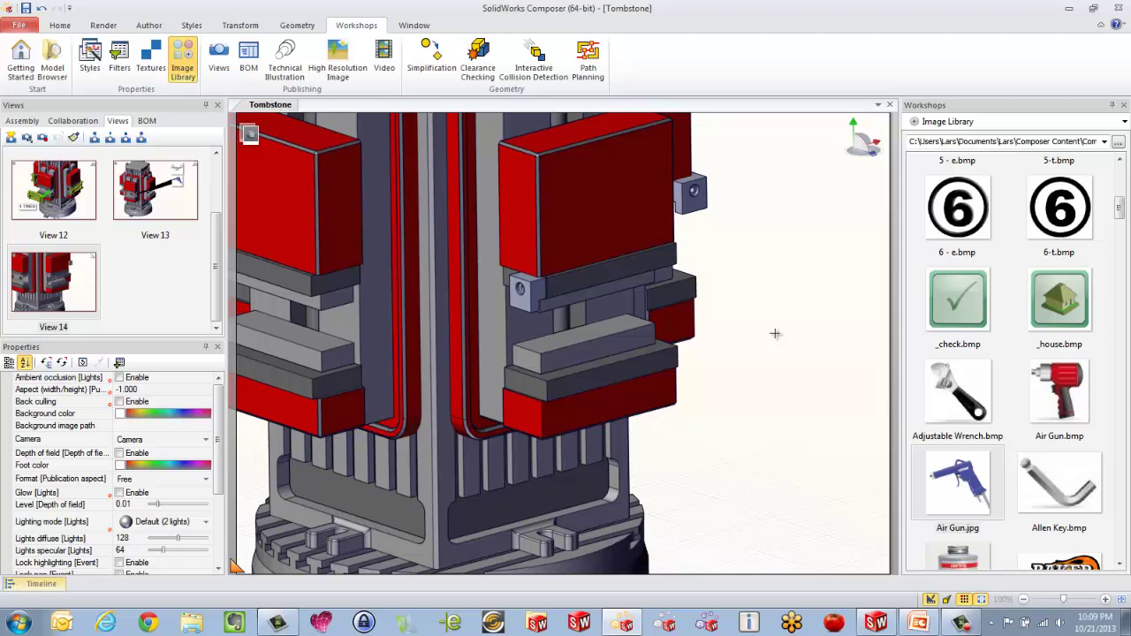
- Switch to SolidWorks and create a new part from the Part Inch template
key(alt+Tab)
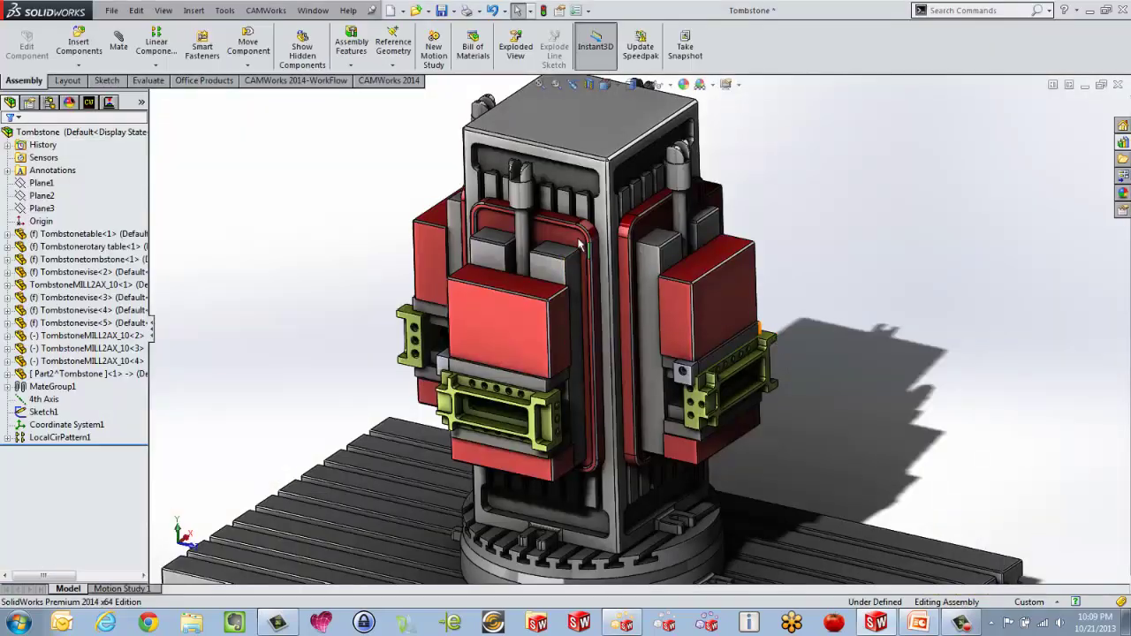
click(391, 9)
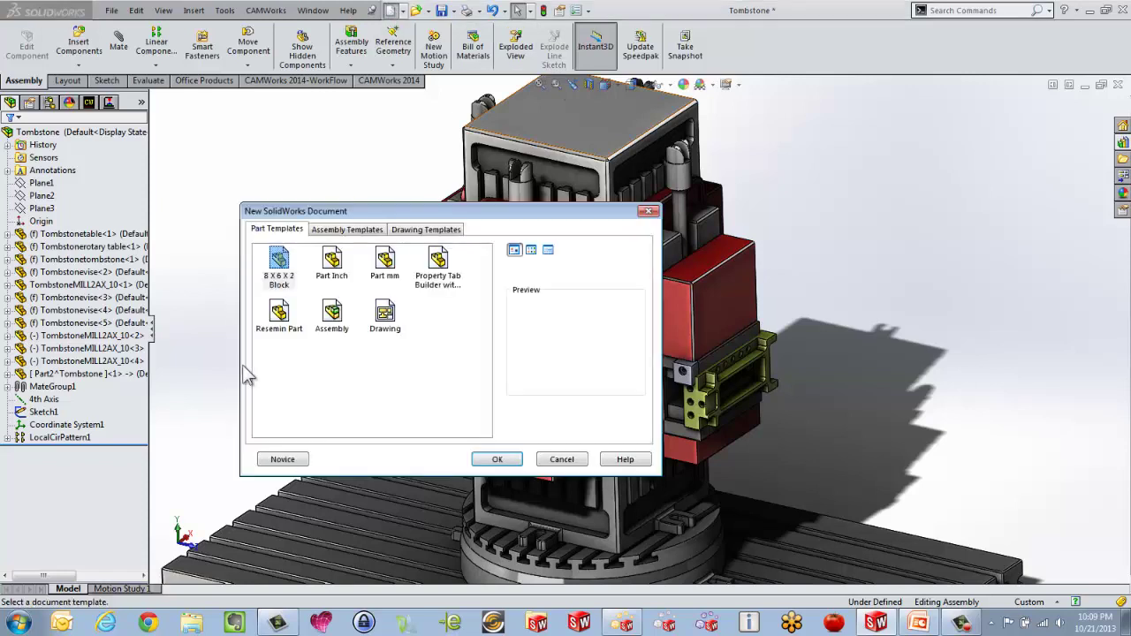
double_click(331, 260)
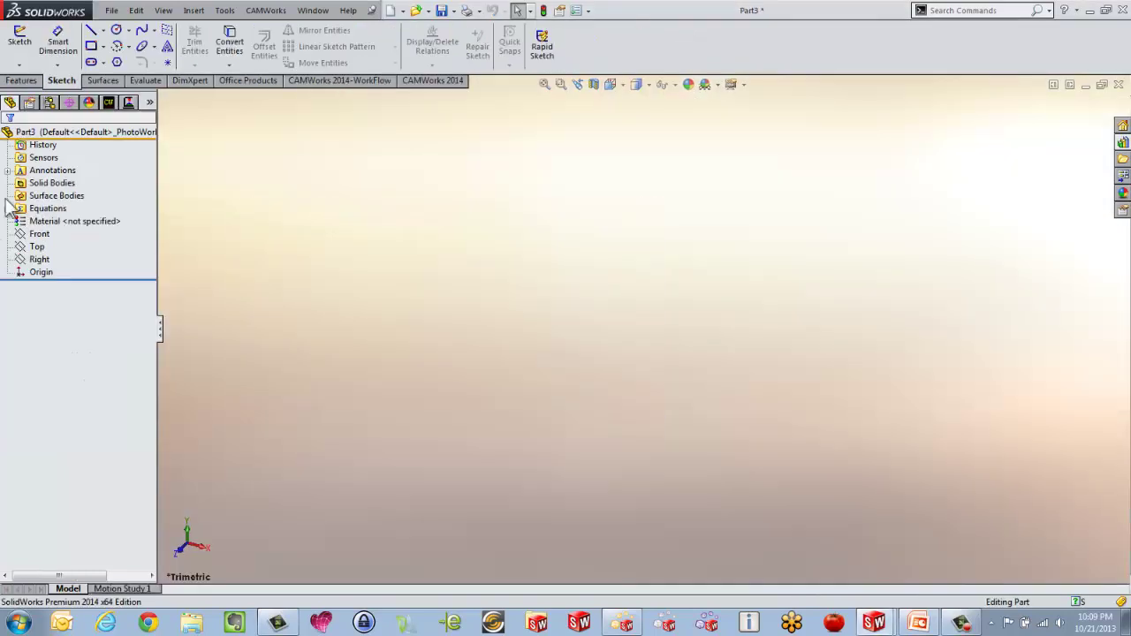
- Sketch a center rectangle on the Front plane at the origin, 4 in high and 9 in wide, and finish the sketch
click(37, 248)
click(39, 234)
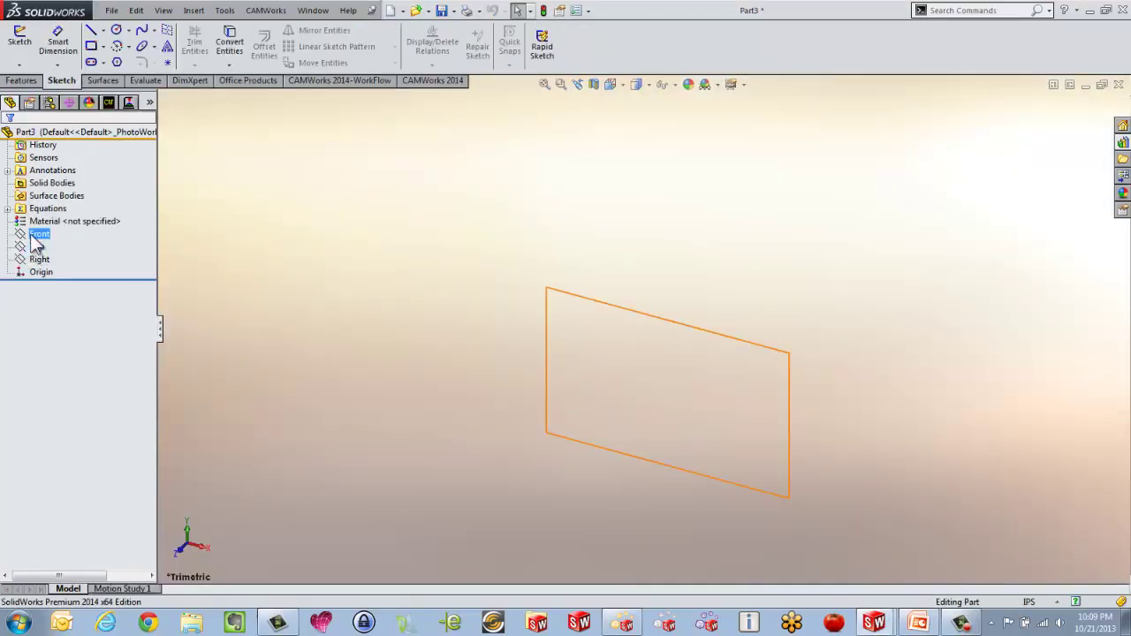
click(91, 218)
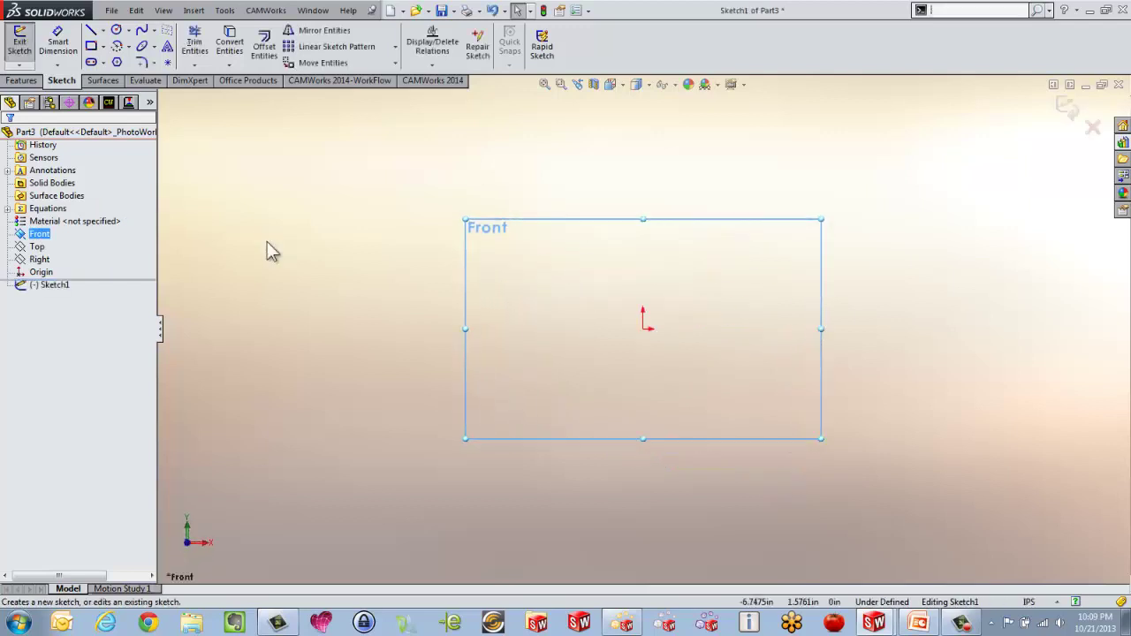
key(s)
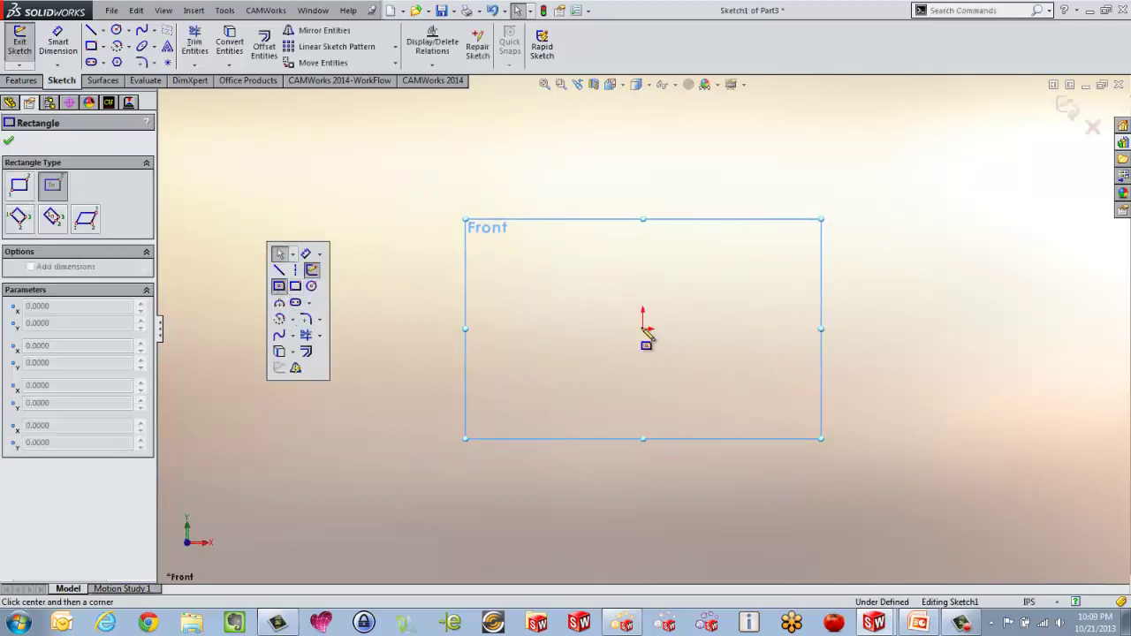
click(642, 329)
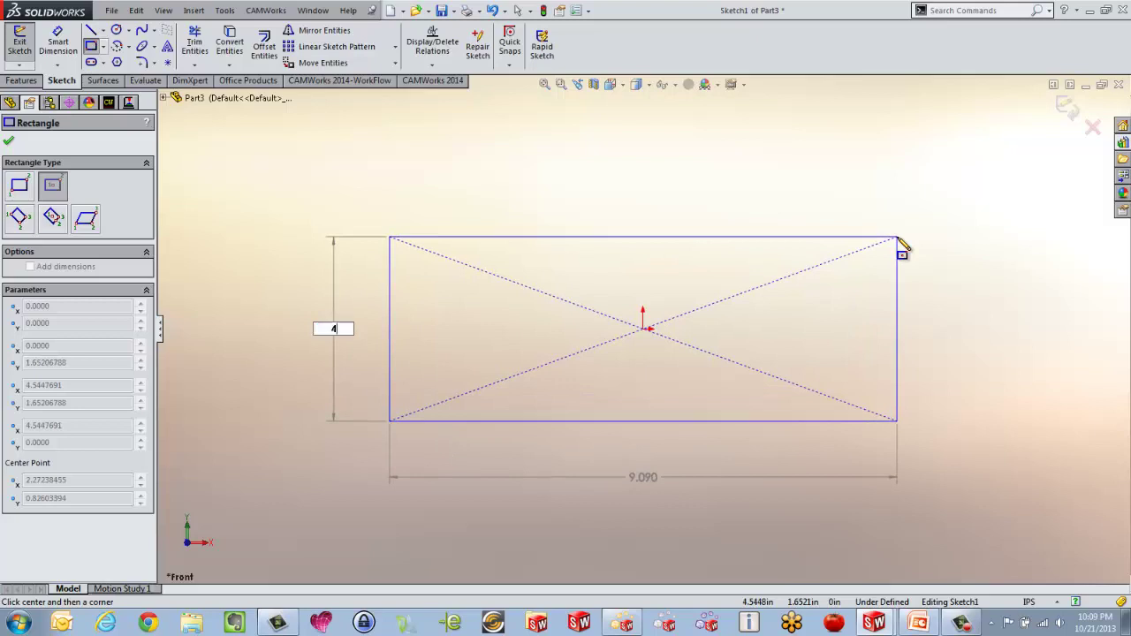
text(4.)
key(Tab)
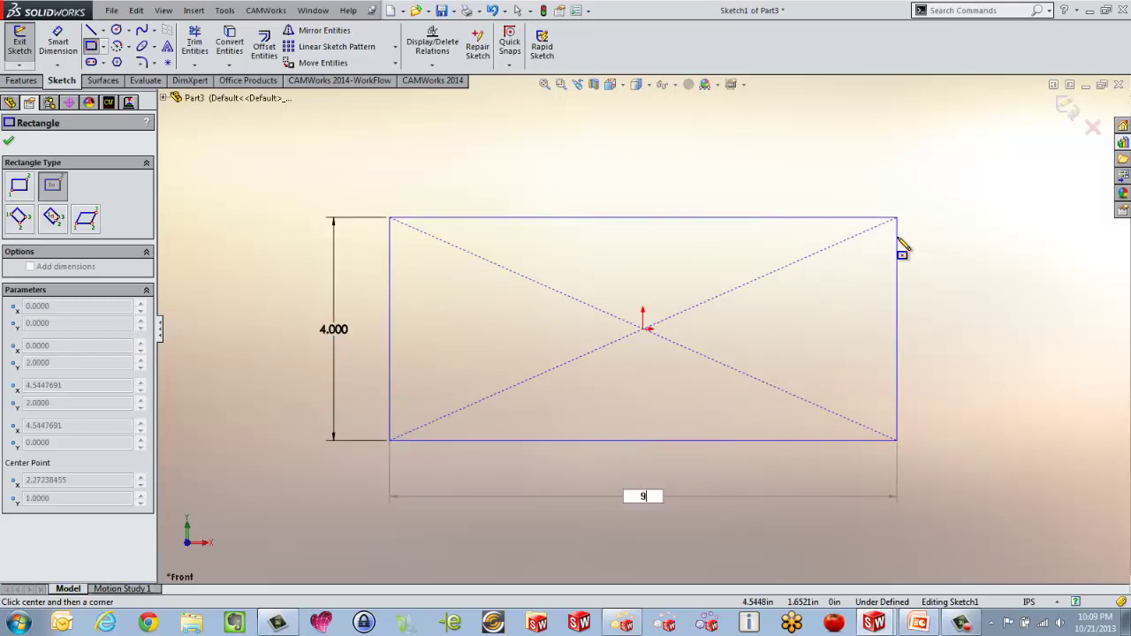
key(Return)
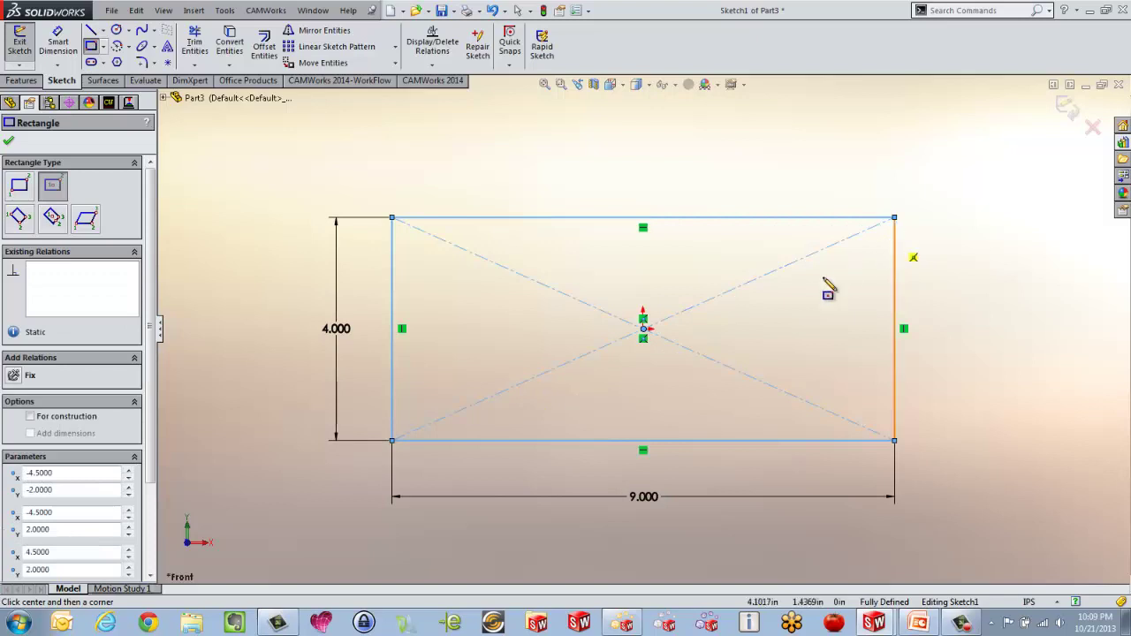
key(s)
click(802, 231)
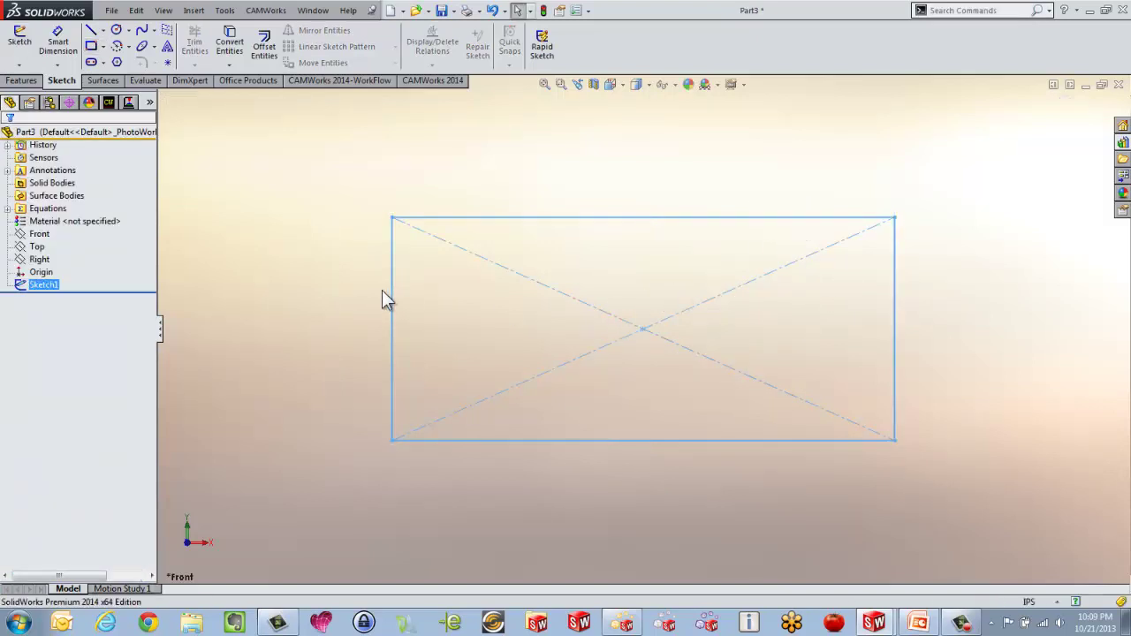
- Extrude the rectangle sketch as a blind boss about 4 in deep to form a solid block
click(22, 81)
click(25, 44)
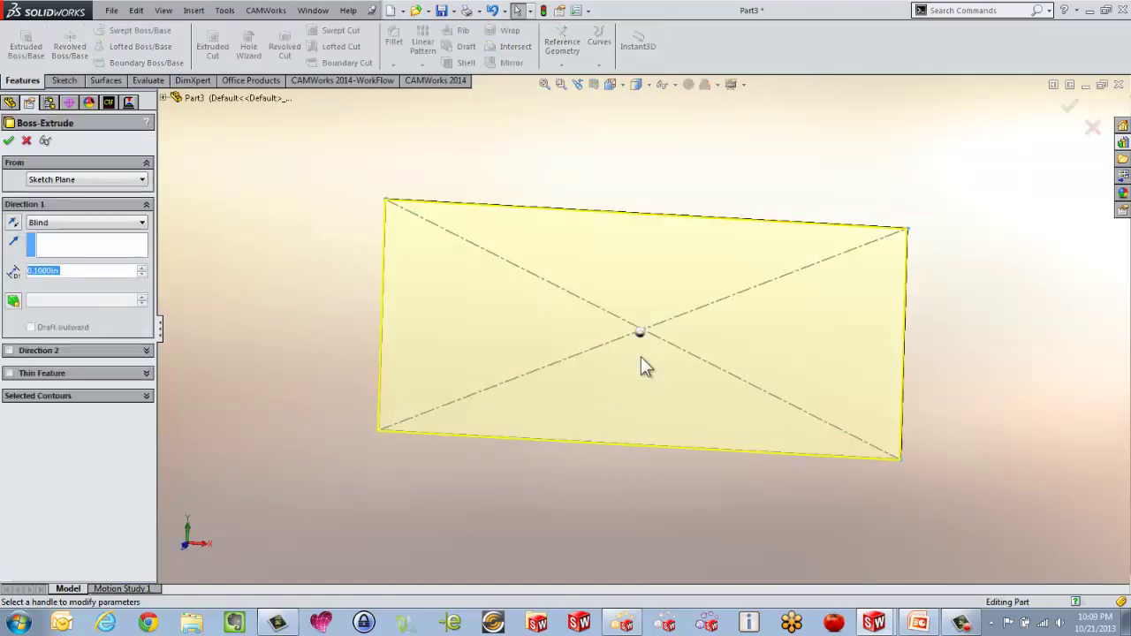
drag(636, 337, 516, 456)
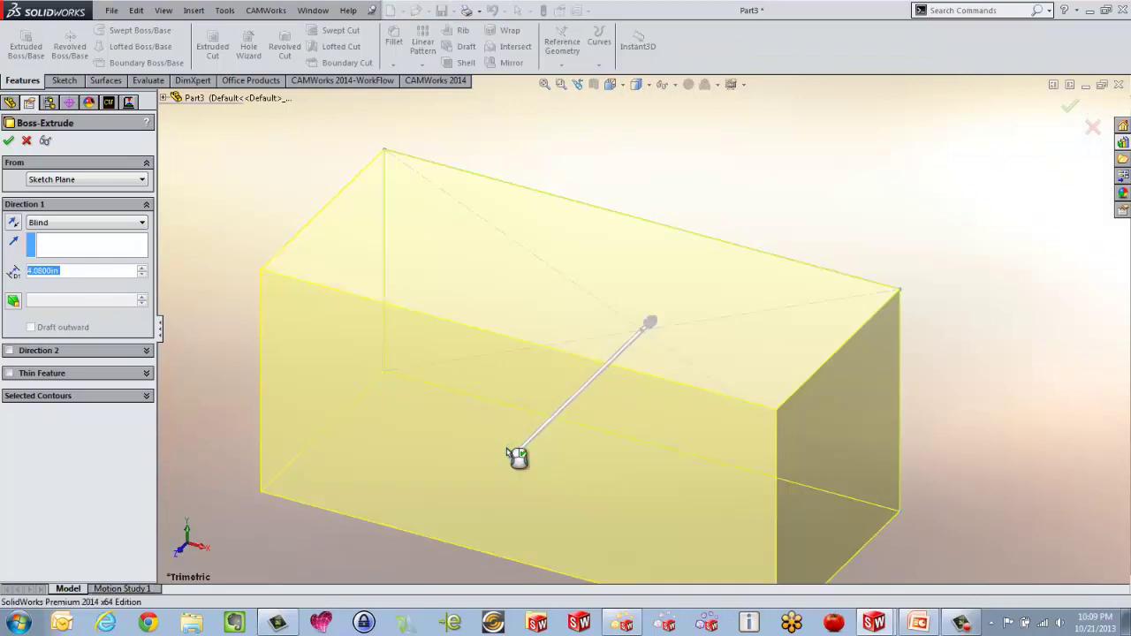
right_click(507, 451)
right_click(507, 448)
scroll(354, 242, up, 3)
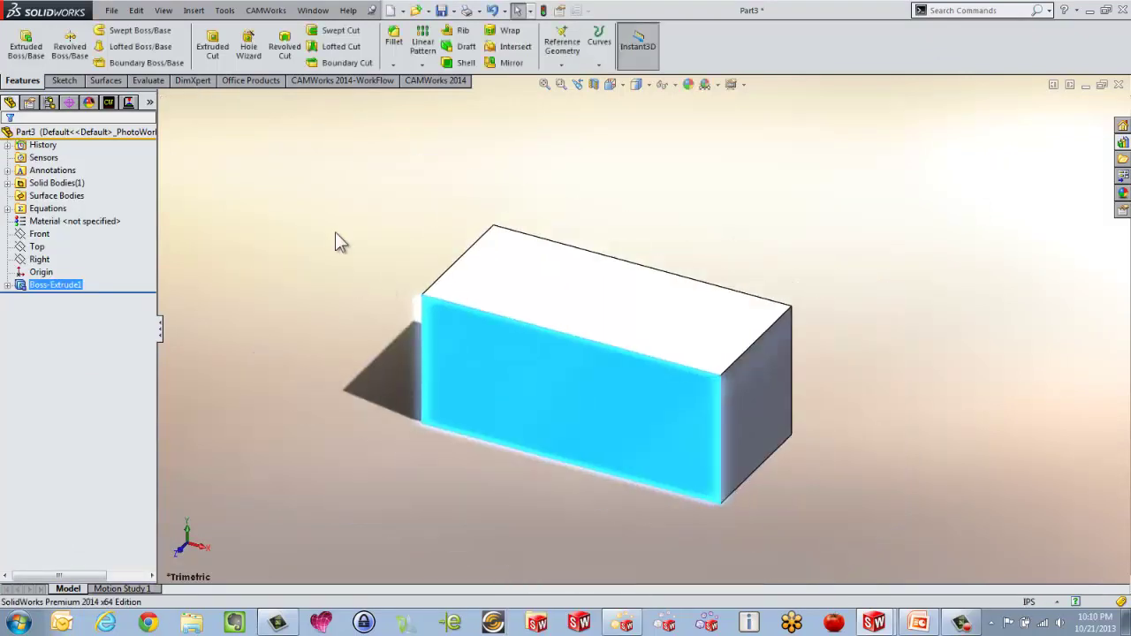
click(335, 231)
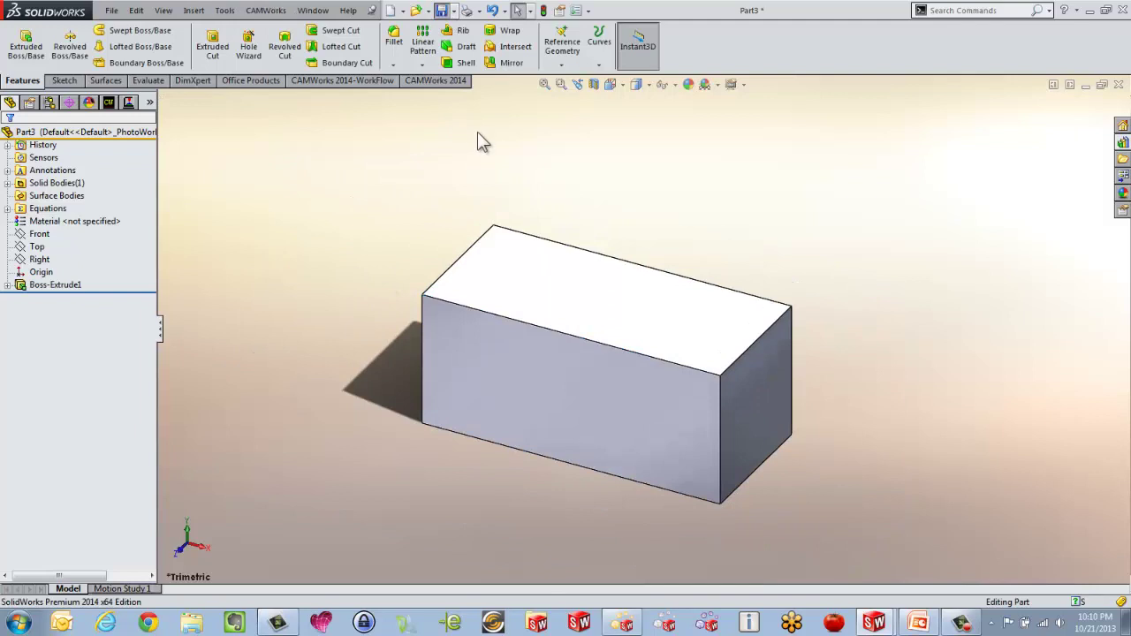
- Save the block part to the Desktop as RAW STOCK
key(ctrl+s)
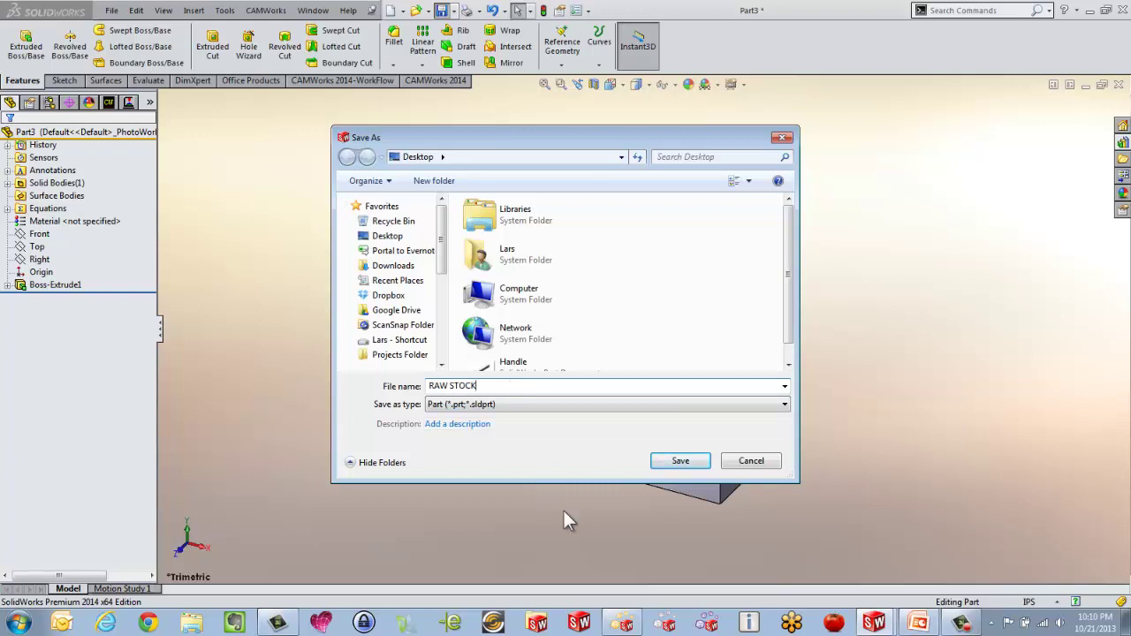
click(681, 460)
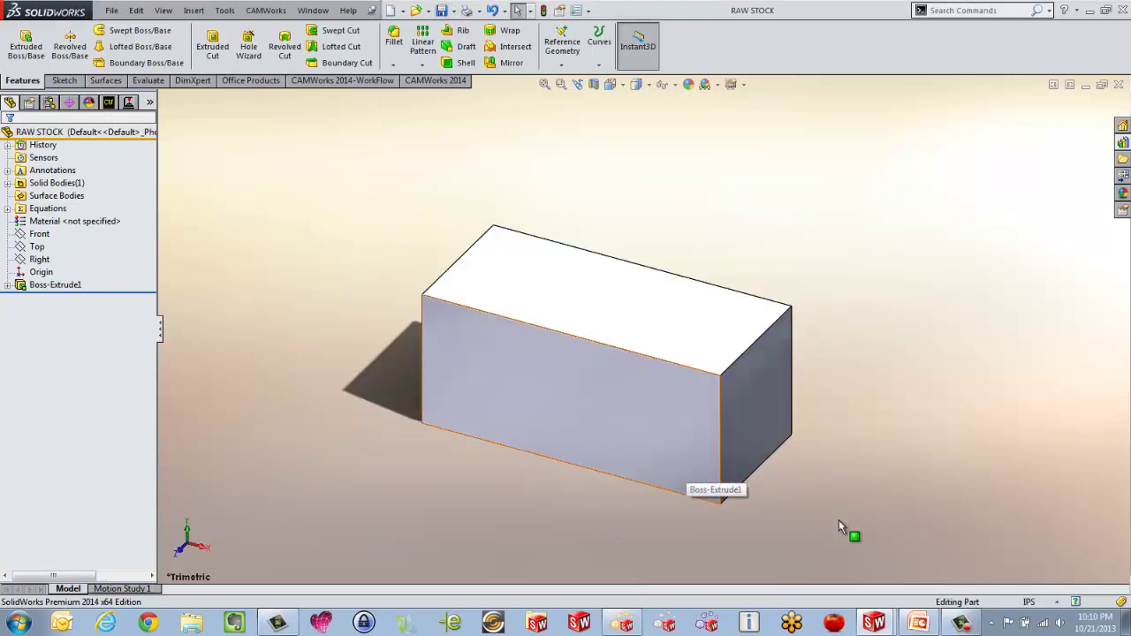
- Switch to SolidWorks Composer and merge the RAW STOCK part from the Desktop into the current Tombstone document
click(891, 626)
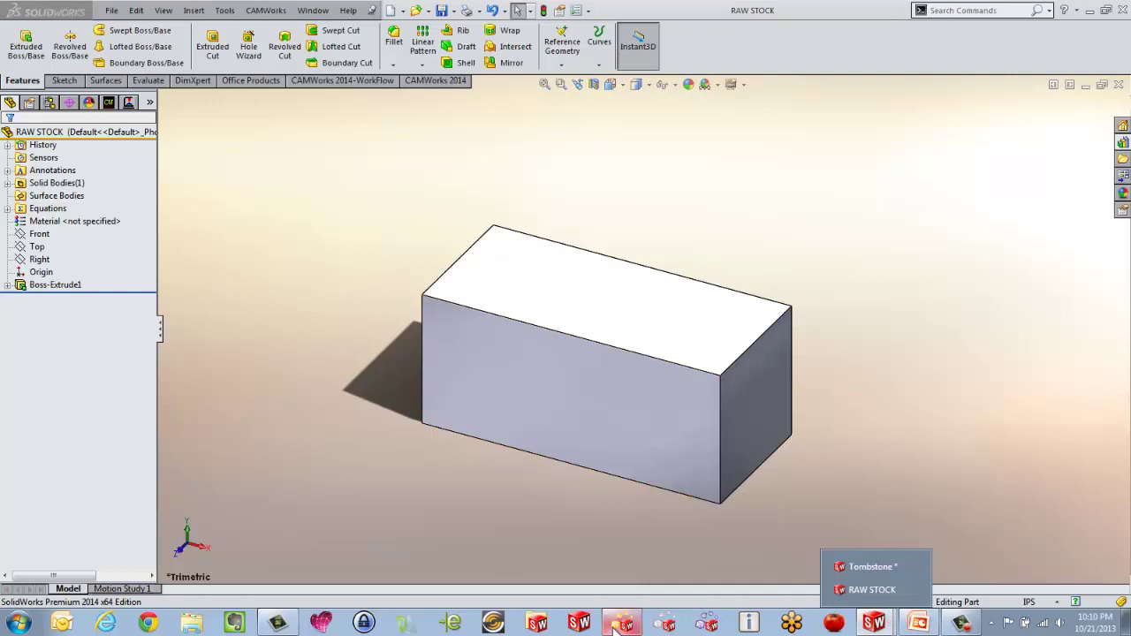
click(919, 623)
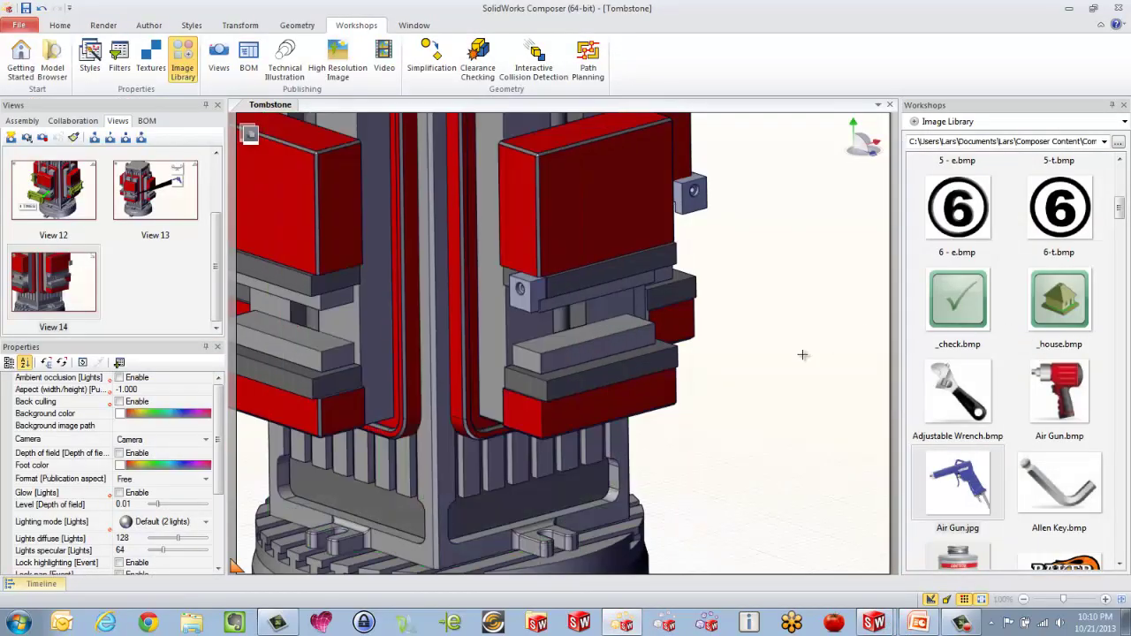
scroll(781, 354, down, 5)
scroll(796, 137, down, 3)
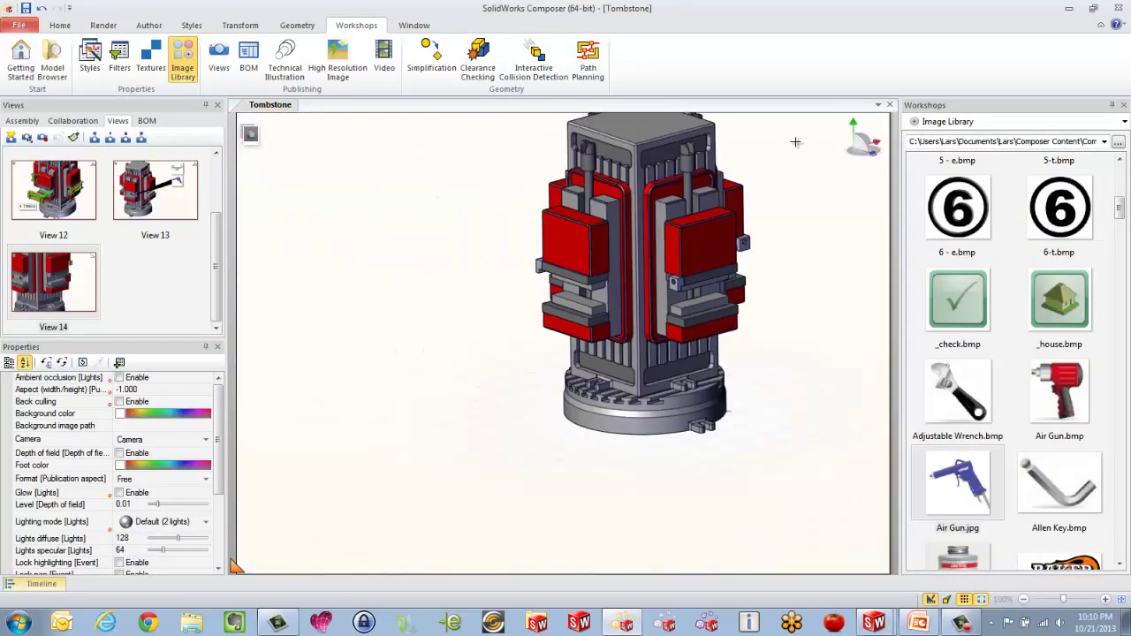
click(16, 28)
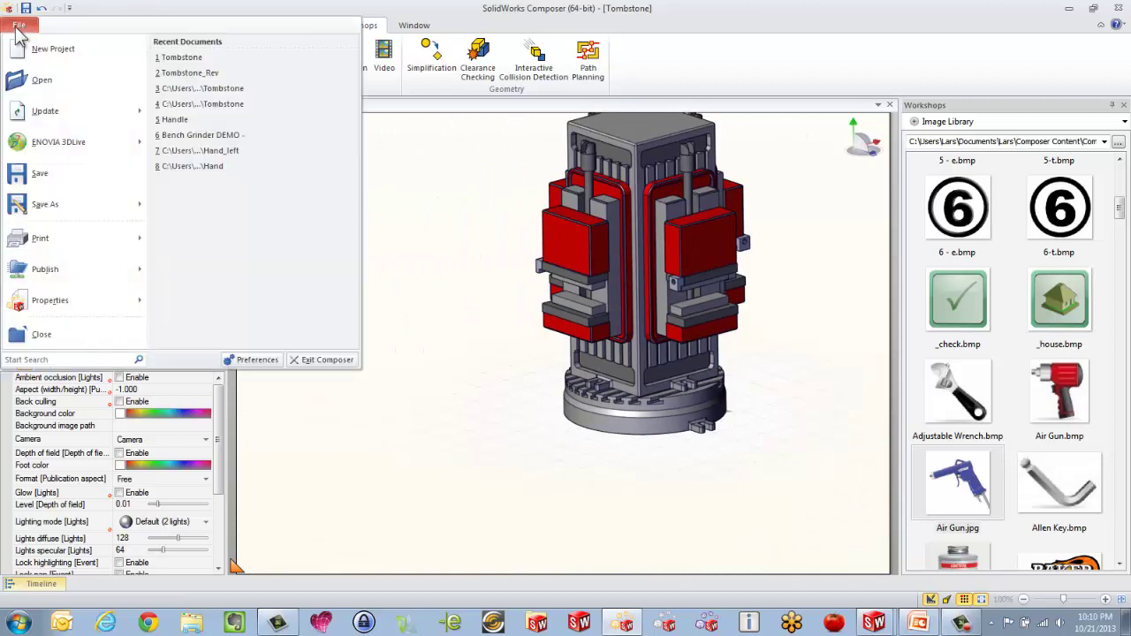
click(18, 74)
key(ctrl+o)
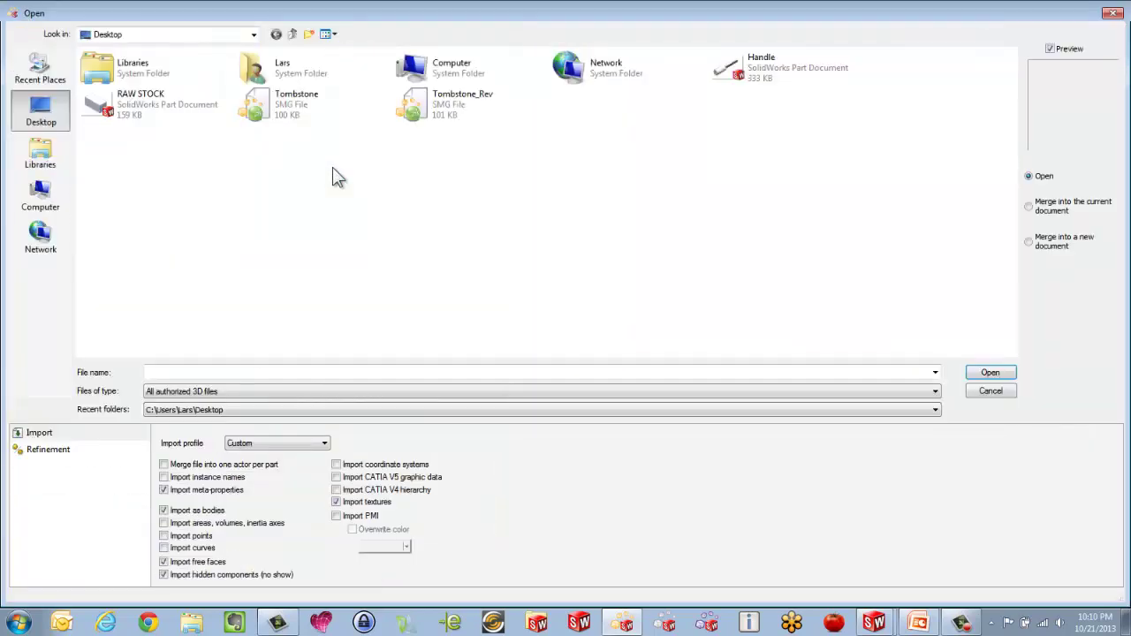
click(134, 101)
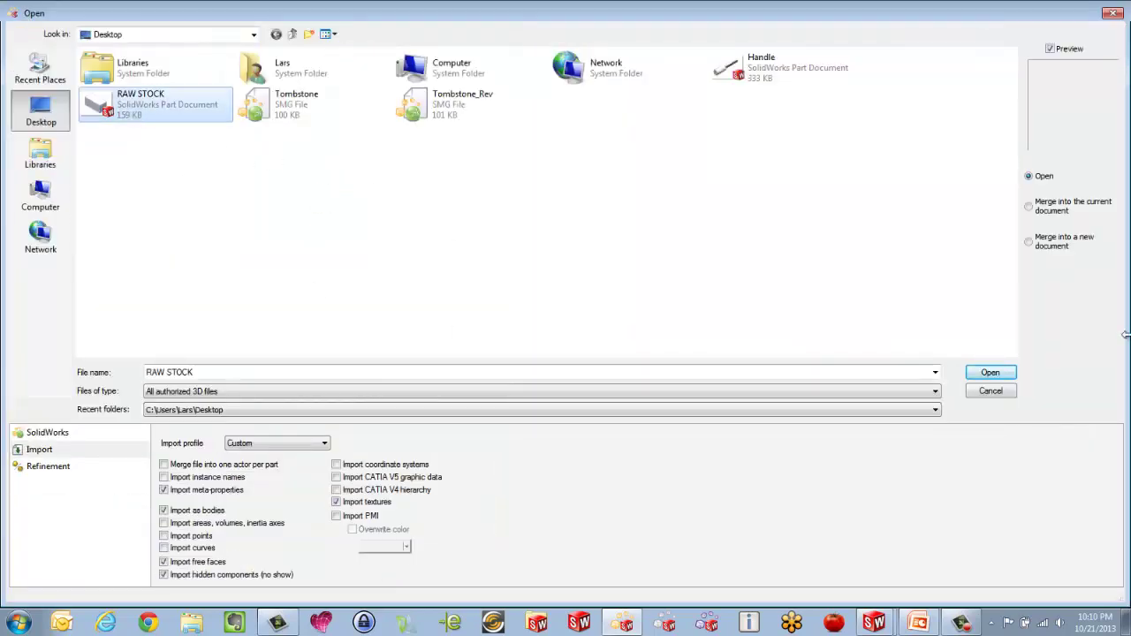
click(1046, 209)
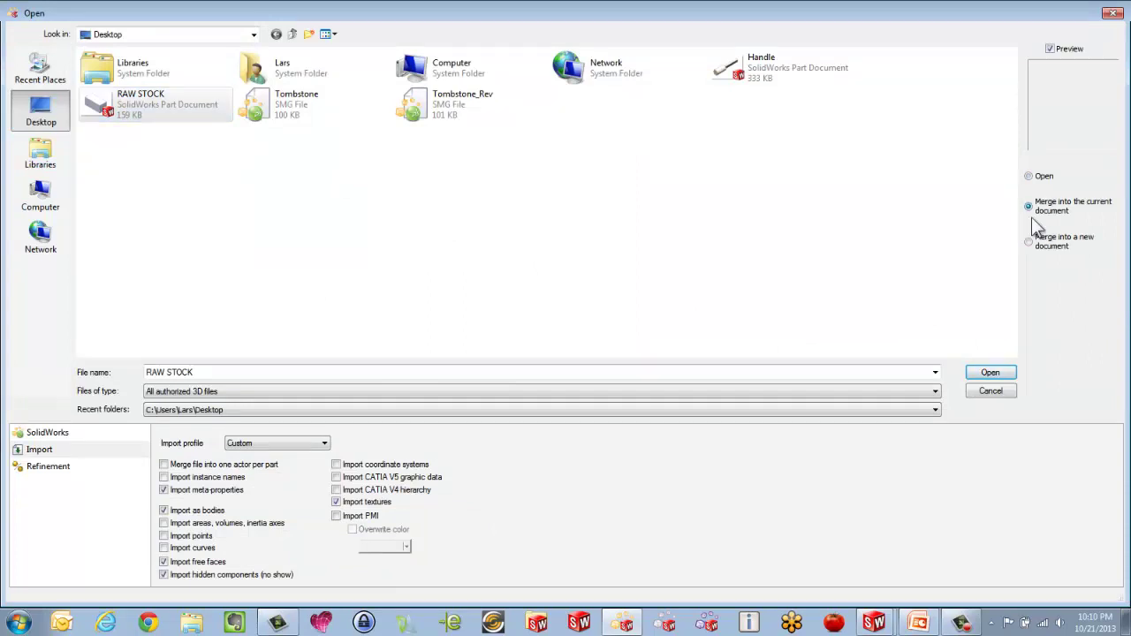
click(990, 372)
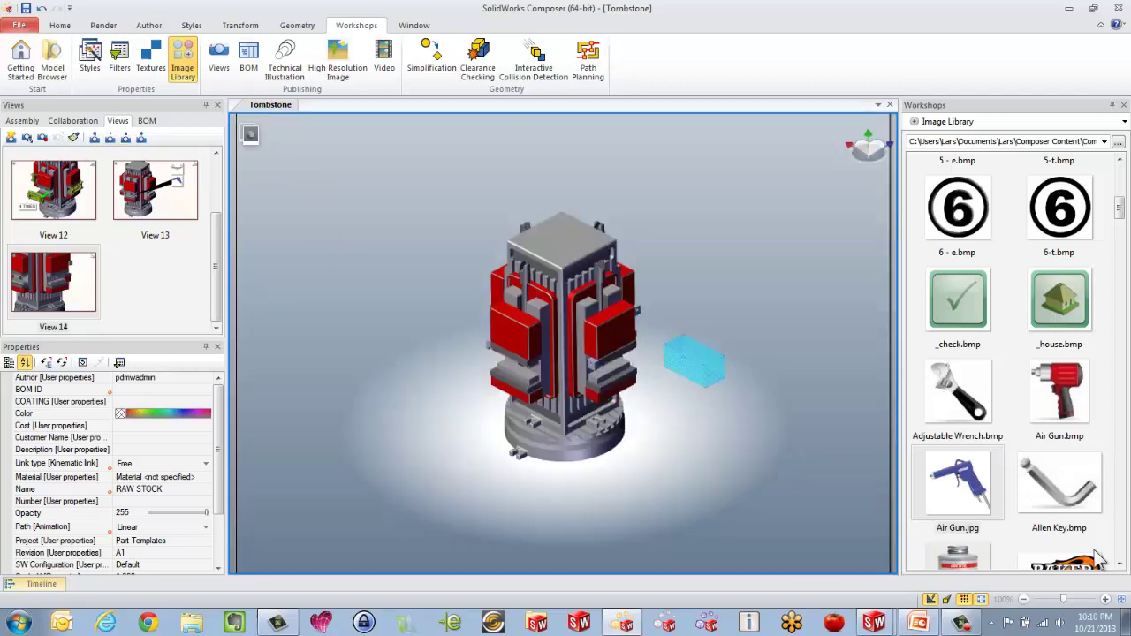
- Turn on the visibility of the RAW STOCK actor in the Tombstone assembly tree
right_drag(661, 385, 542, 418)
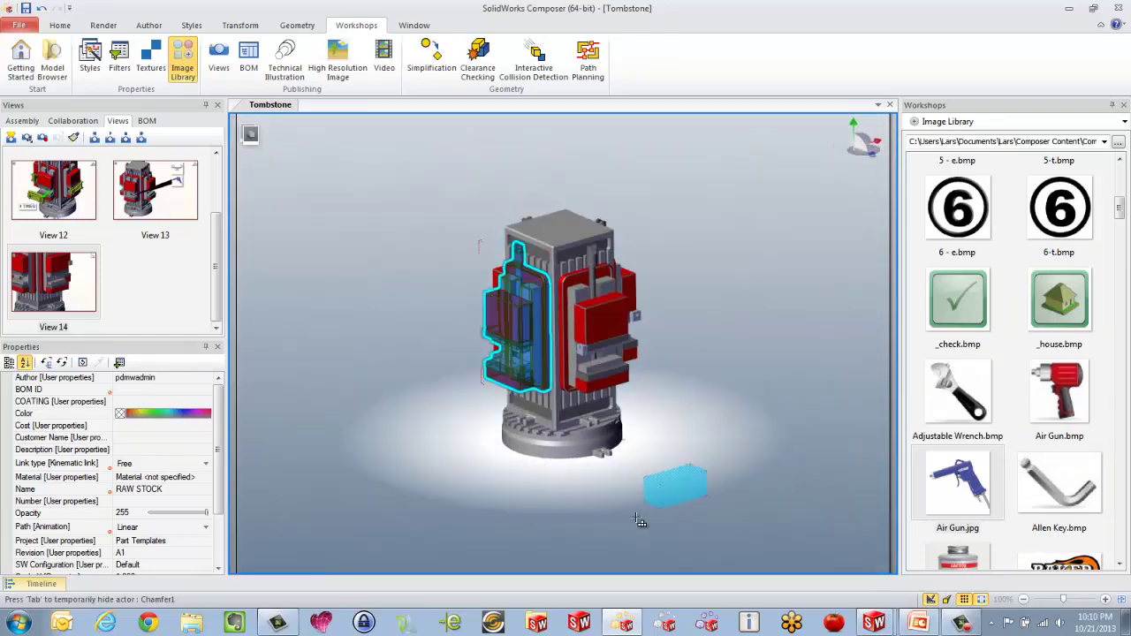
click(22, 121)
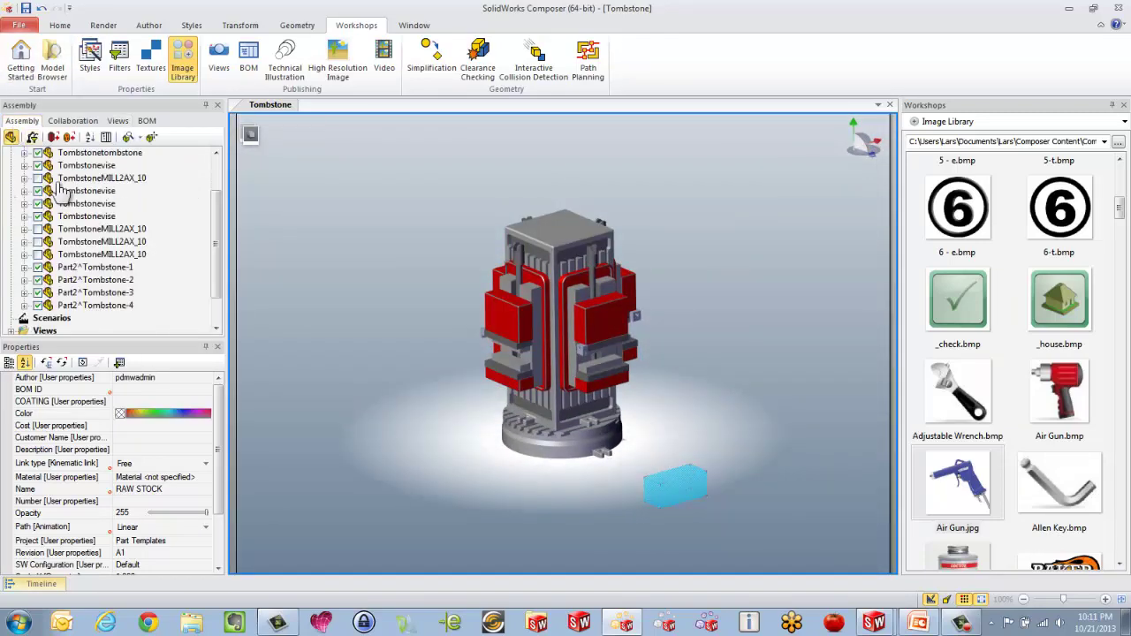
drag(217, 252, 213, 212)
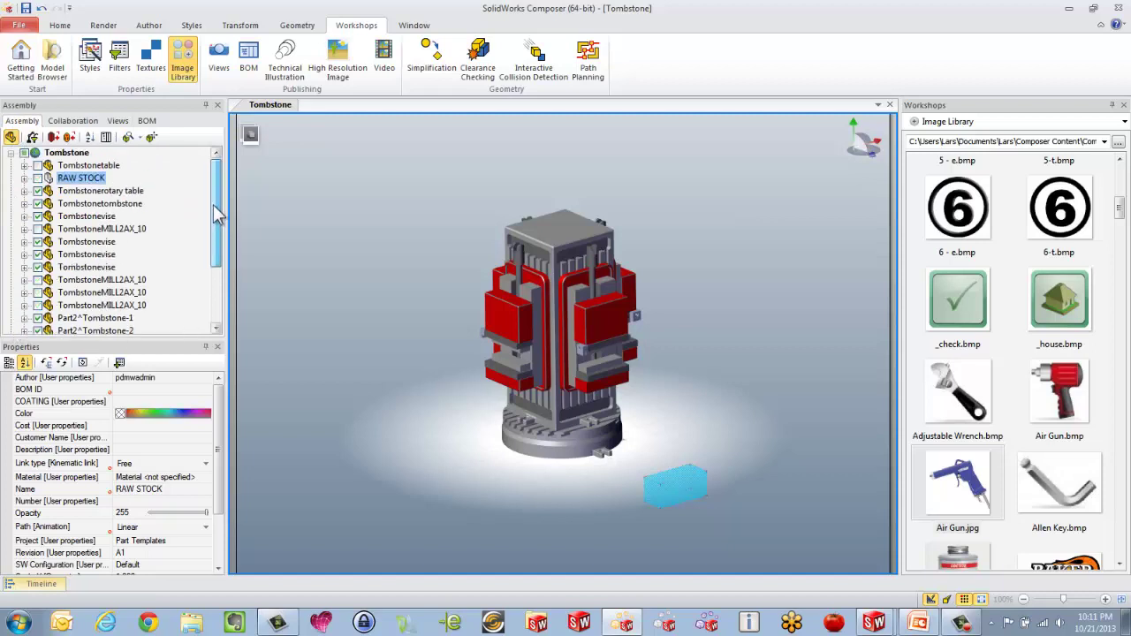
click(37, 178)
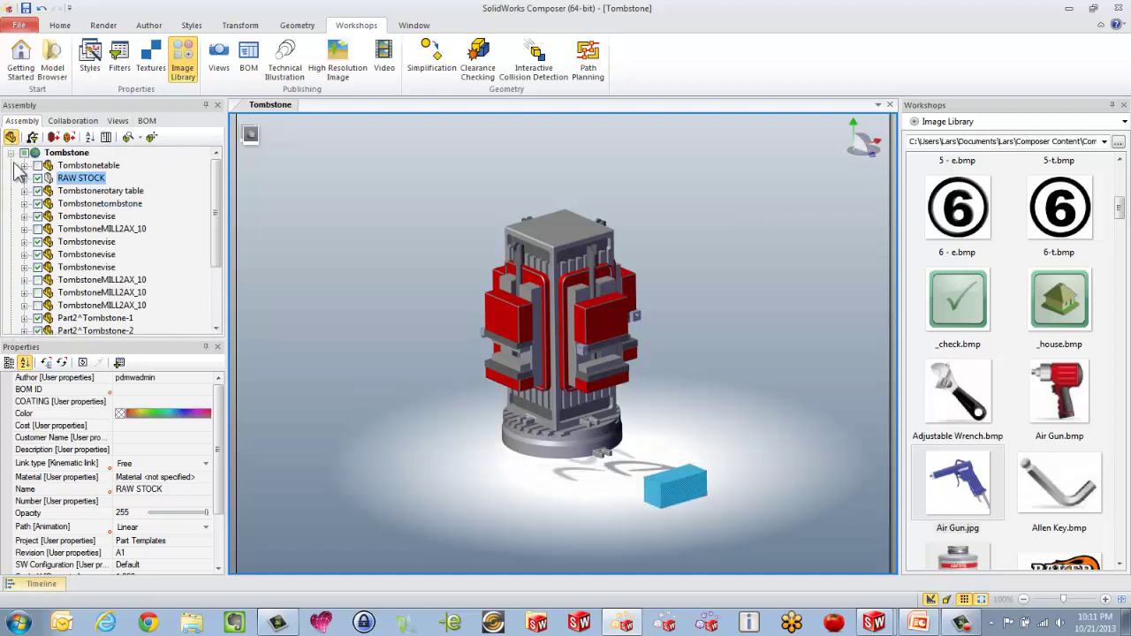
- Select the raw stock block and translate it upward from the floor to the height of the vises
click(680, 493)
scroll(693, 517, up, 3)
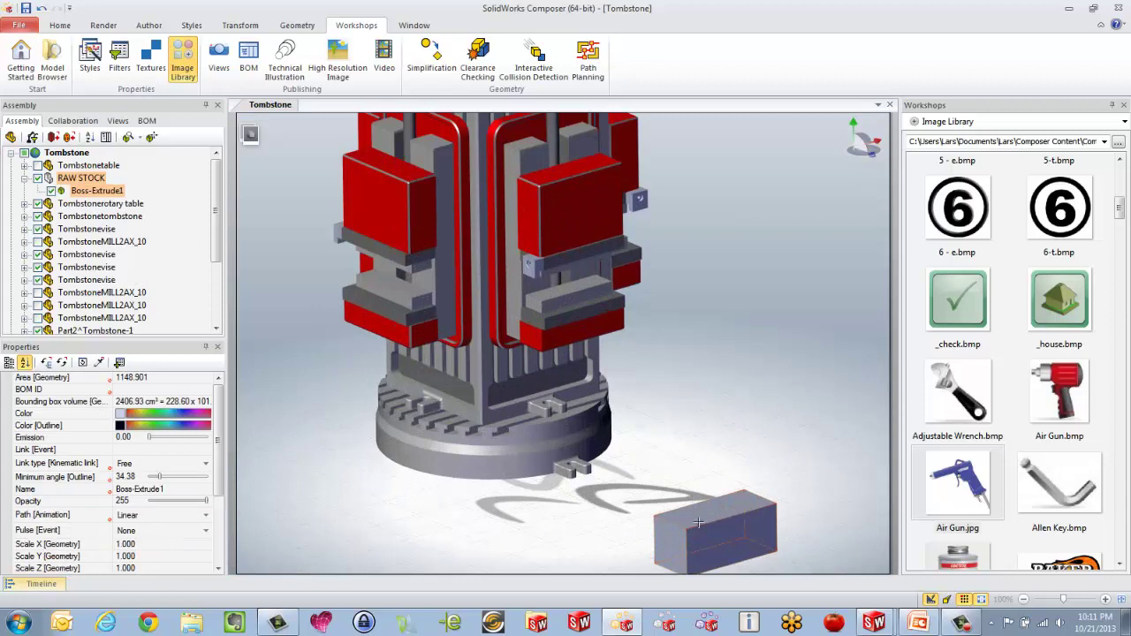
right_click(701, 522)
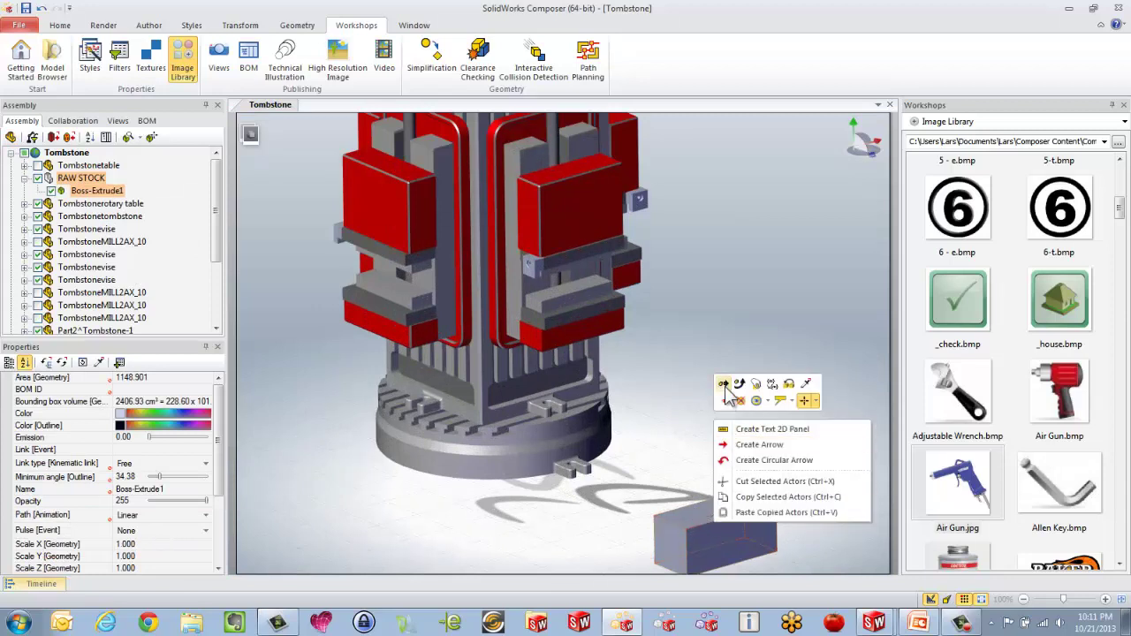
click(728, 392)
drag(707, 471, 686, 218)
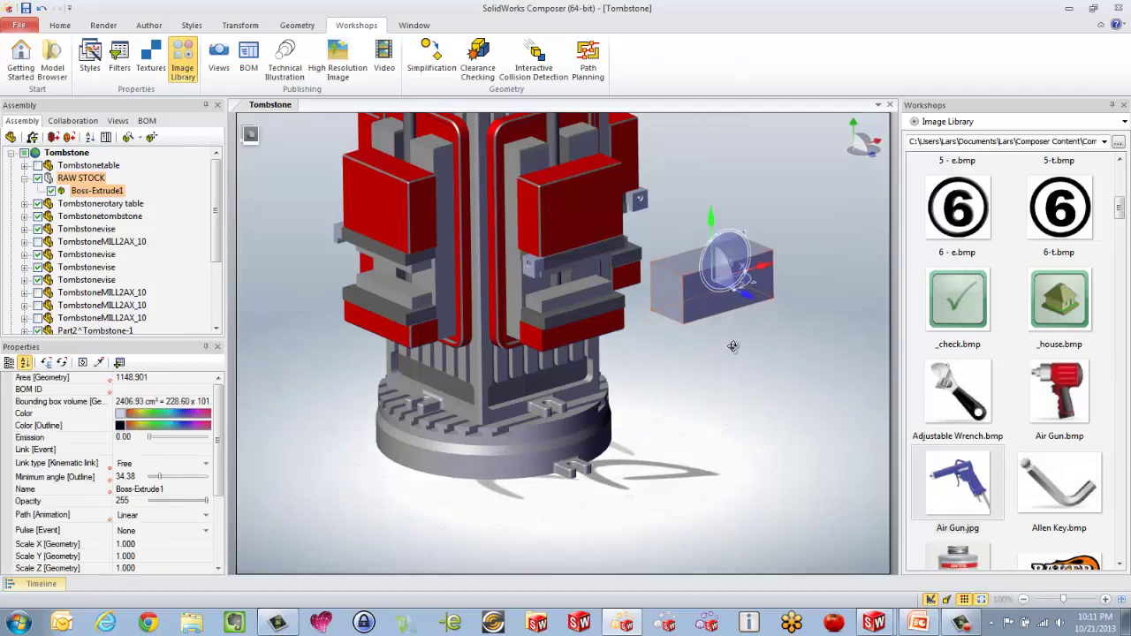
- Translate the raw stock block toward the tombstone and down so it sits at the opening between the vise jaws
right_drag(735, 345, 768, 329)
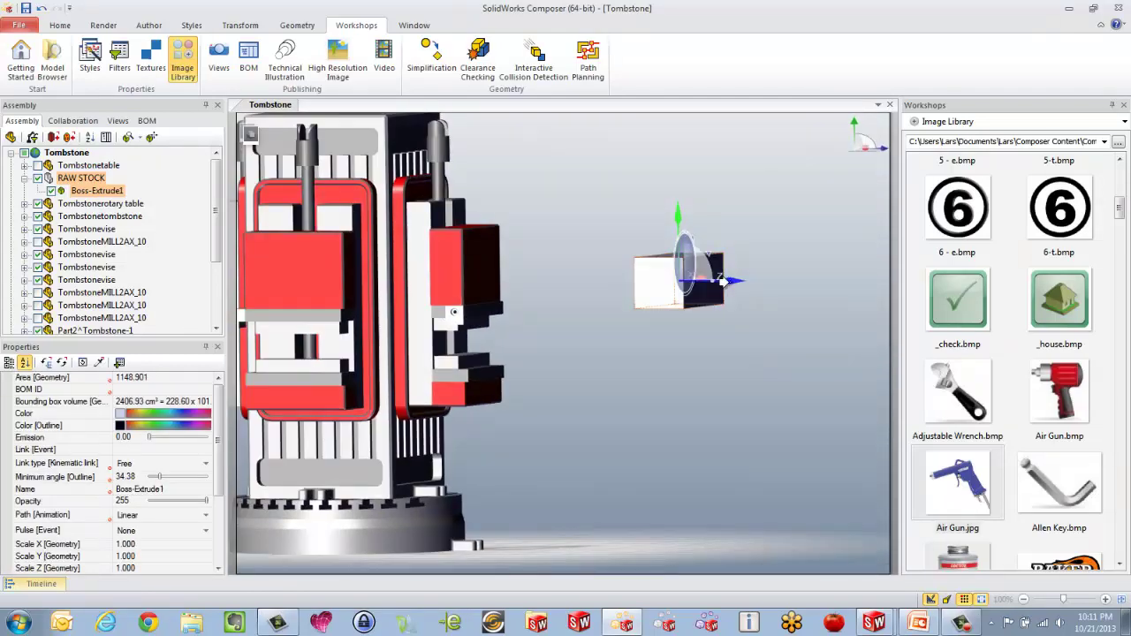
drag(726, 298, 523, 311)
right_drag(525, 311, 550, 297)
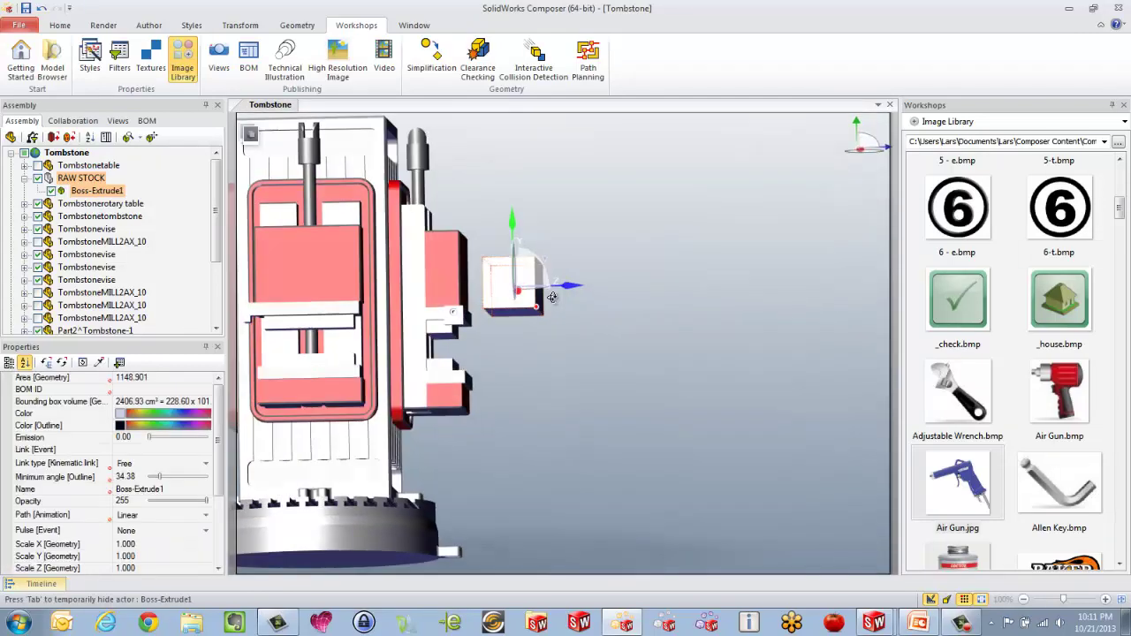
scroll(523, 292, up, 4)
drag(506, 224, 474, 345)
drag(469, 404, 469, 404)
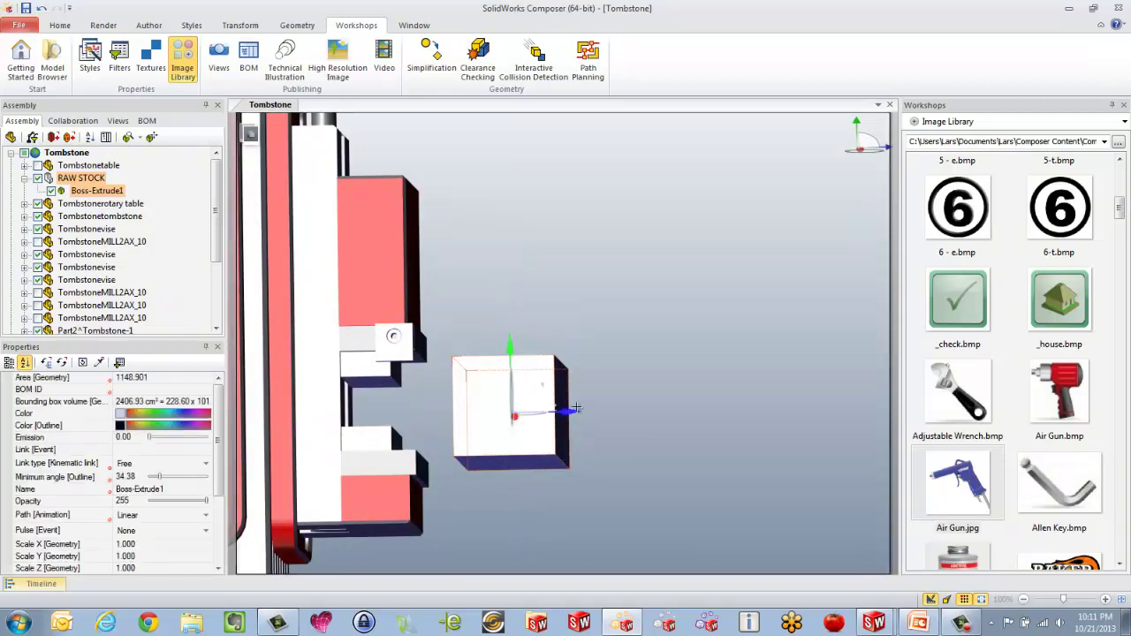
drag(560, 409, 501, 405)
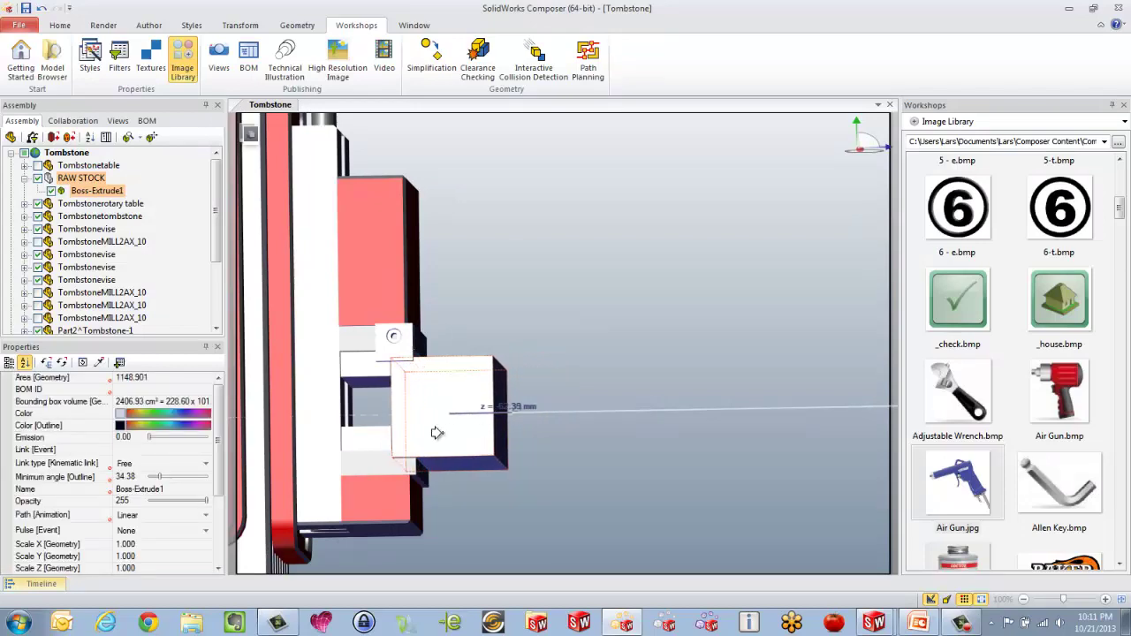
- Raise the raw stock block slightly and slide it lengthwise along the vise jaws so it projects past their end
scroll(439, 433, down, 1)
right_drag(497, 428, 371, 464)
scroll(734, 381, up, 3)
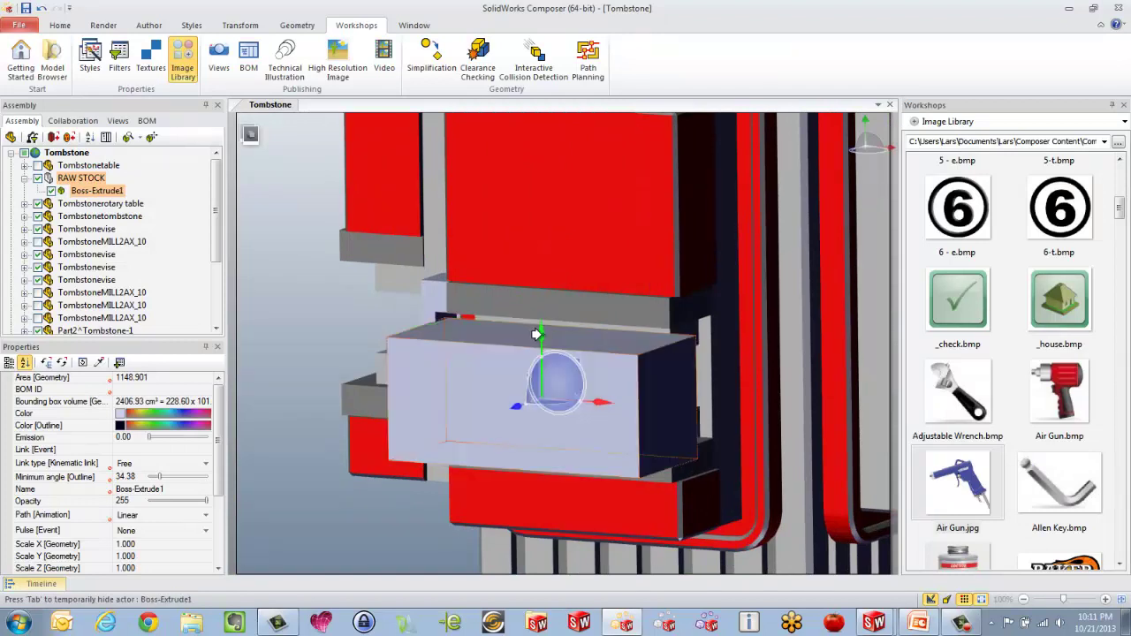
drag(535, 335, 540, 329)
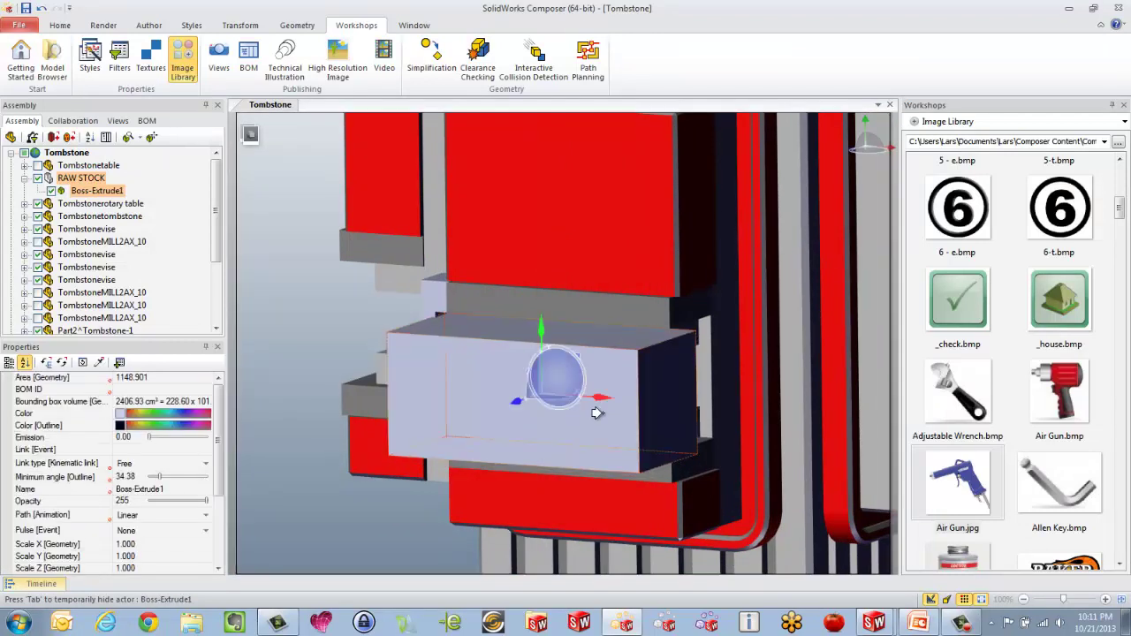
drag(593, 398, 719, 409)
- Deselect the raw stock block and set the viewport's foot color to off-white
middle_drag(462, 336, 480, 351)
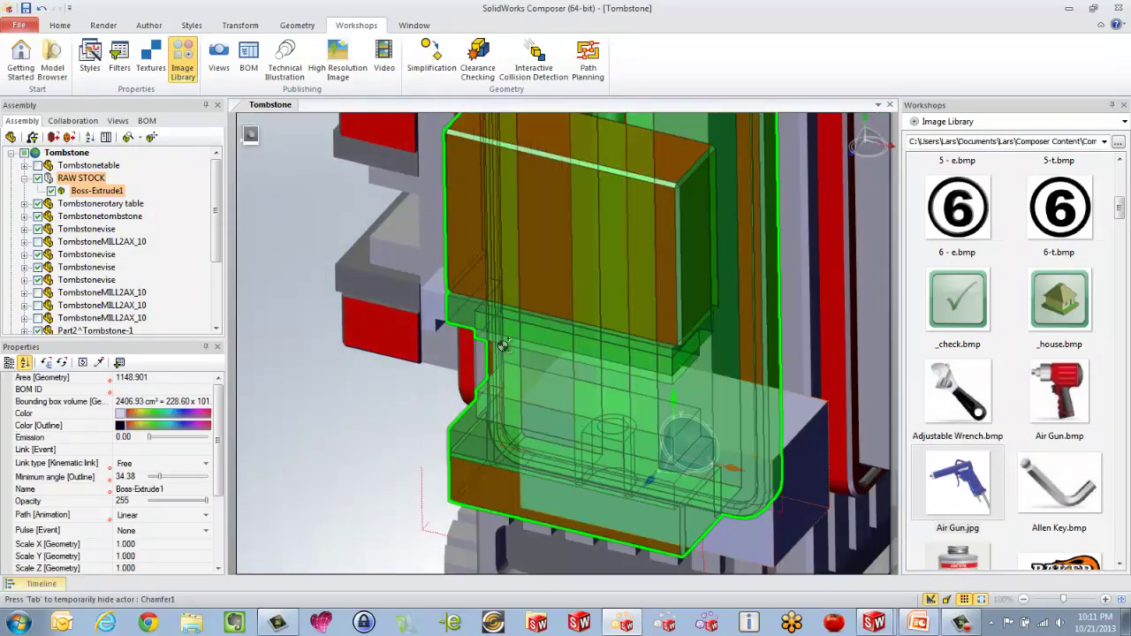
scroll(502, 350, down, 3)
scroll(692, 502, down, 1)
scroll(694, 505, up, 1)
scroll(500, 345, up, 2)
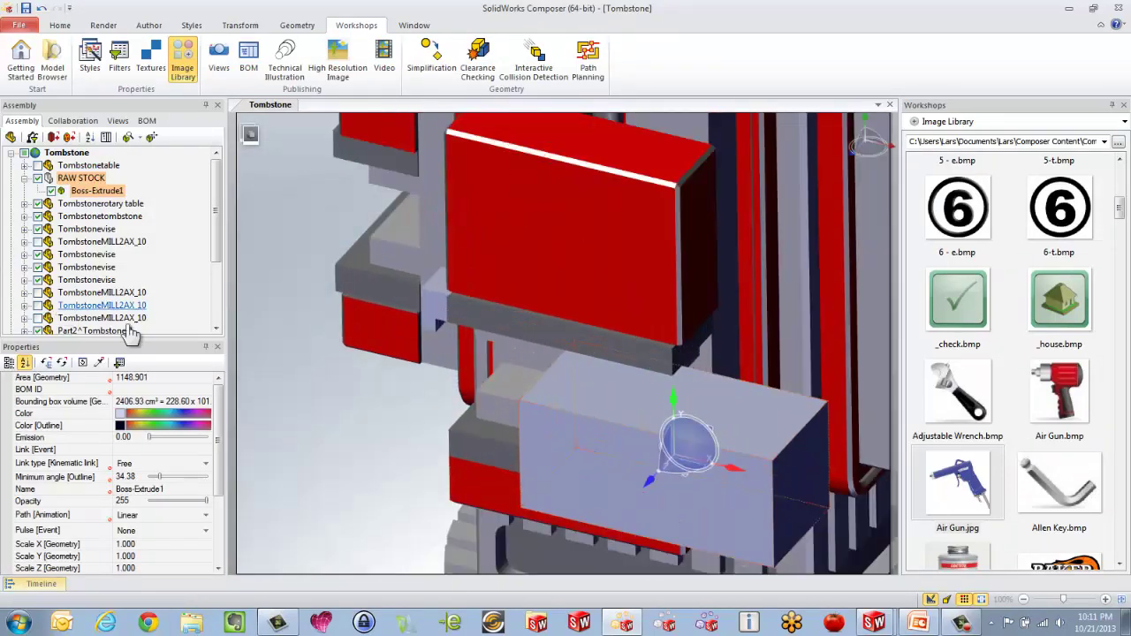
click(354, 404)
scroll(354, 404, down, 2)
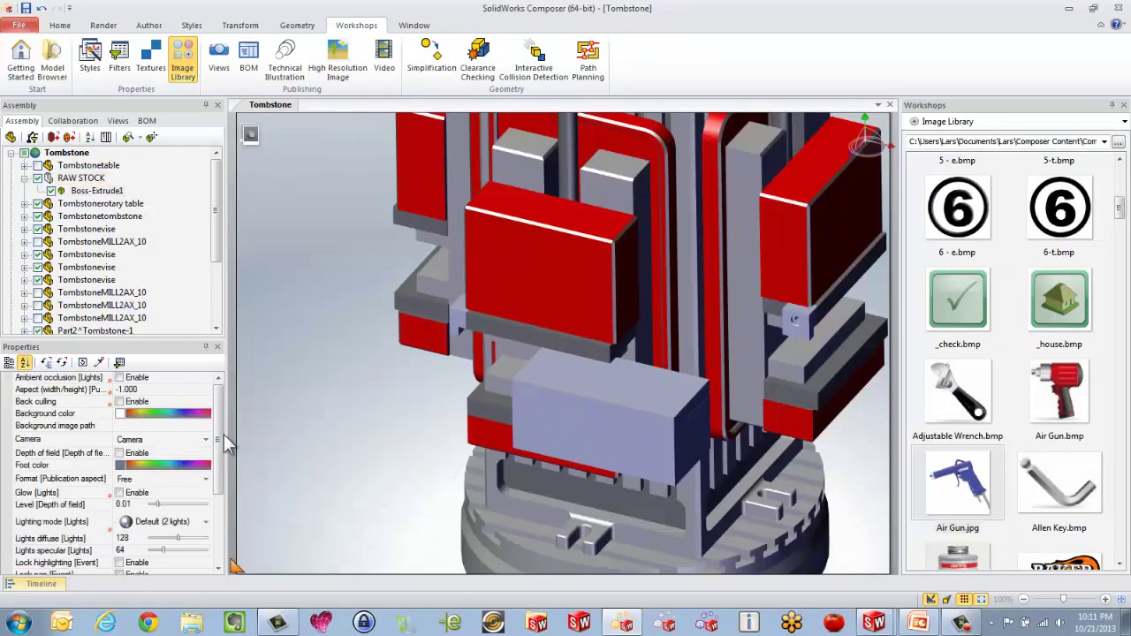
click(121, 466)
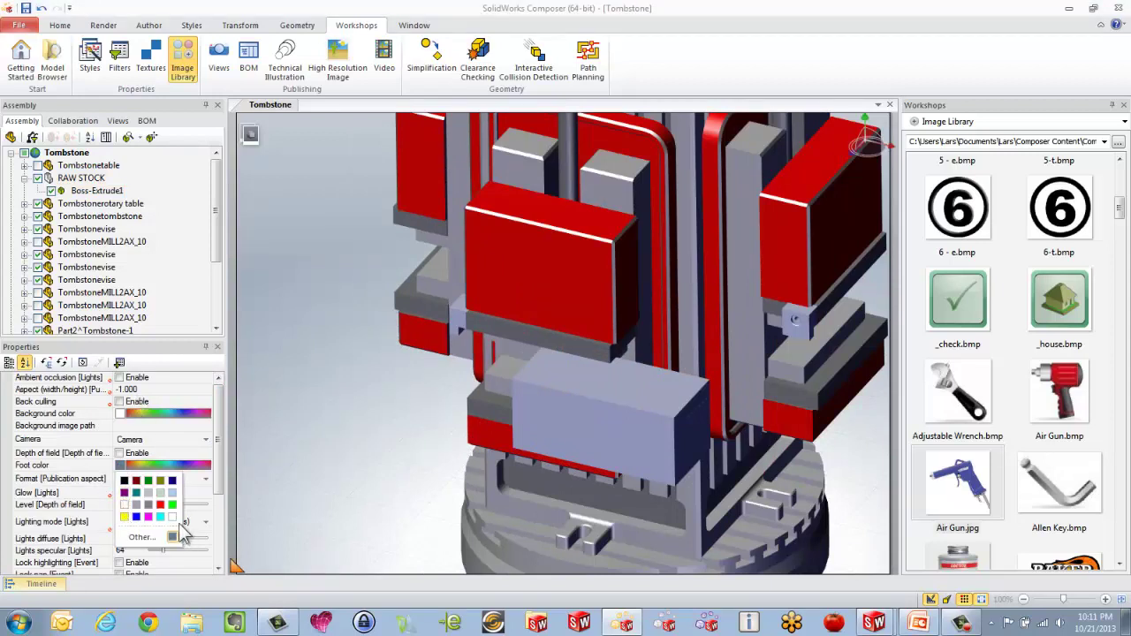
click(125, 505)
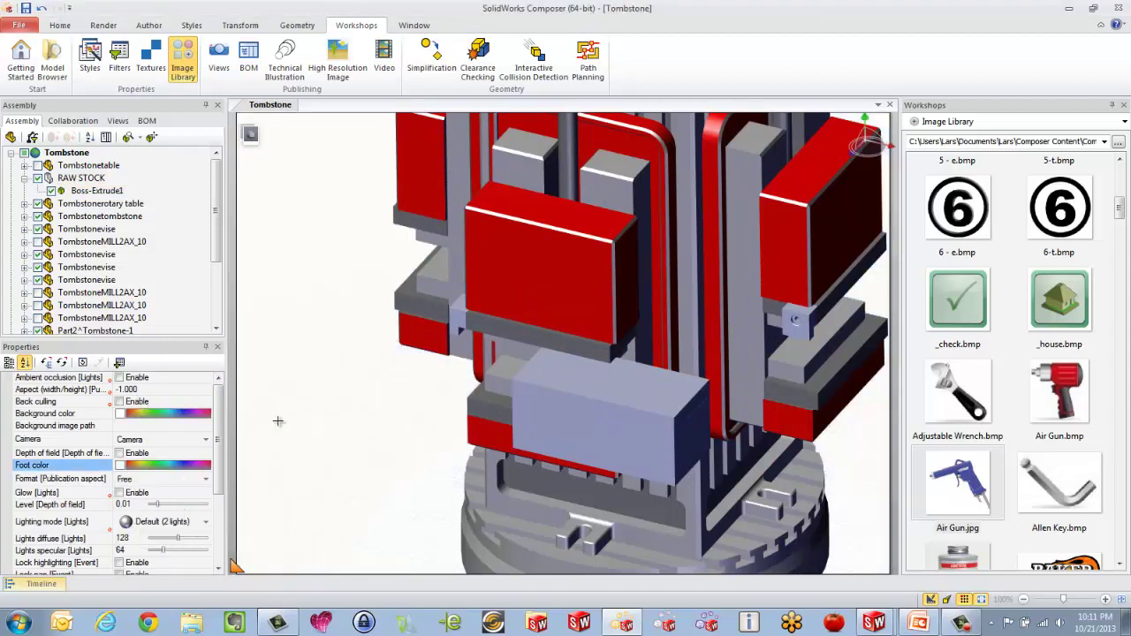
- Change the render mode to shaded display with dark outlines on the model edges
click(103, 25)
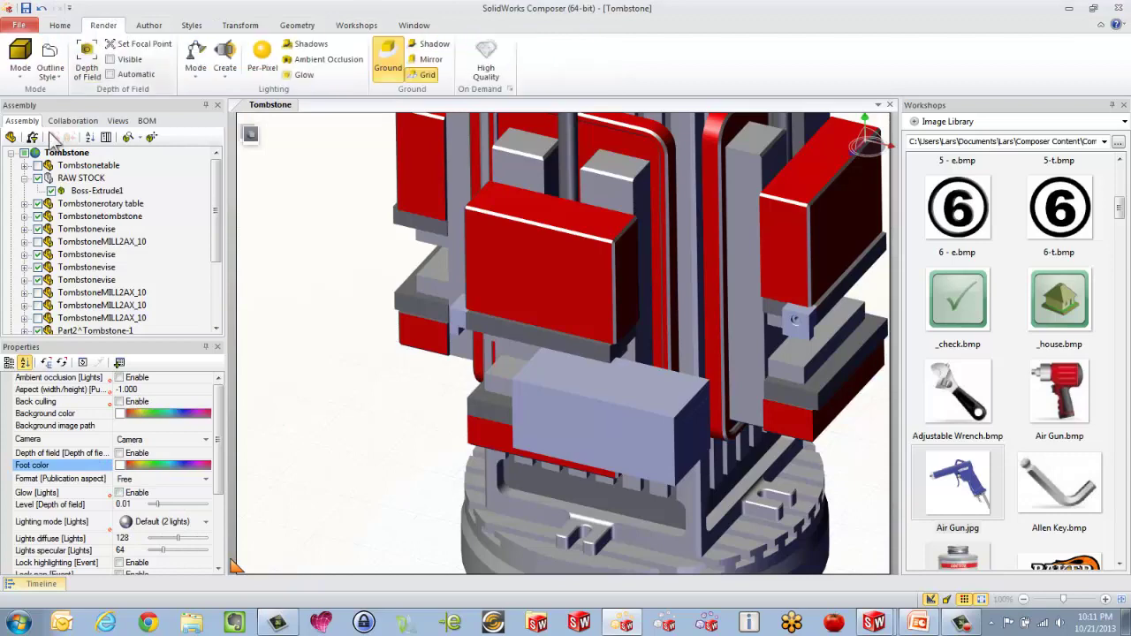
click(20, 64)
click(17, 194)
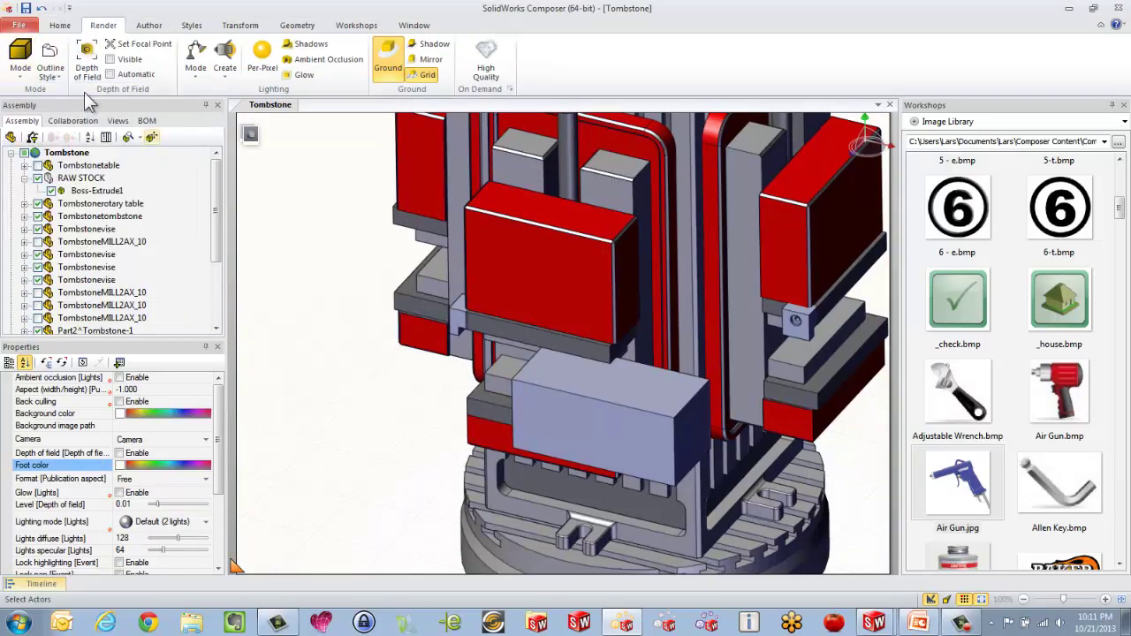
- Create a red arrow about 154 mm long along the upper front edge of the raw stock block
click(150, 25)
click(138, 59)
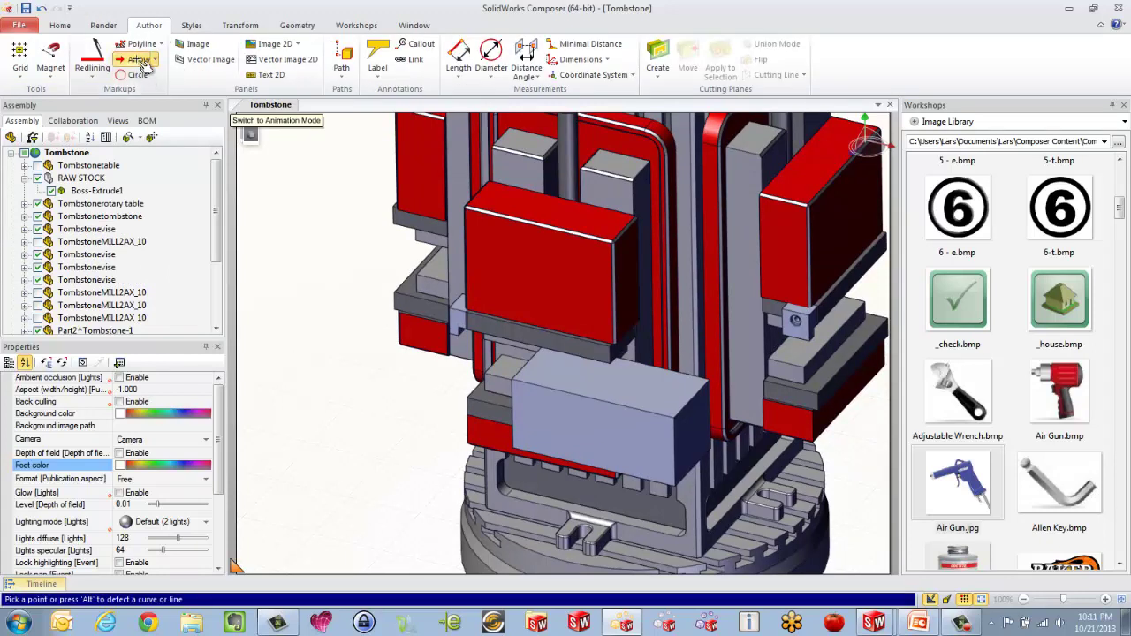
click(524, 385)
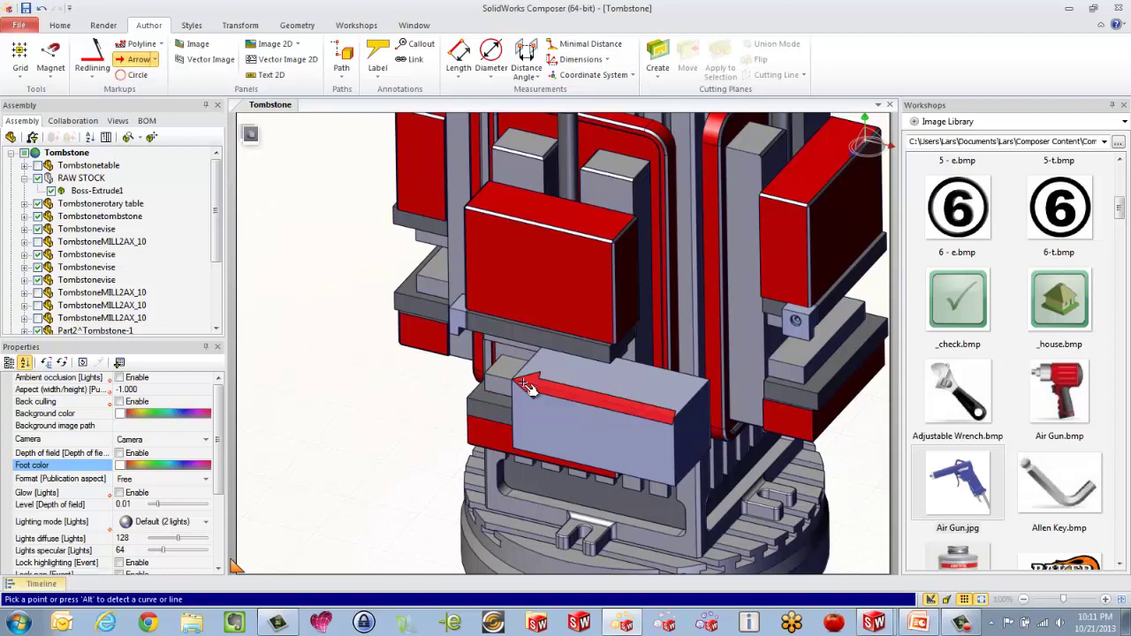
key(alt)
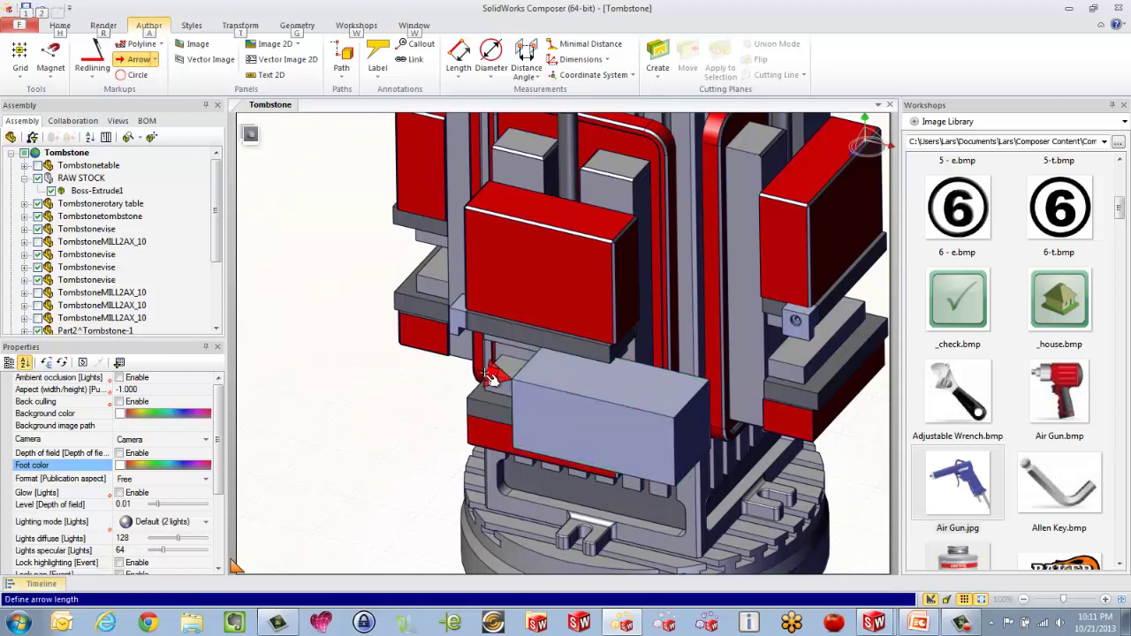
click(622, 404)
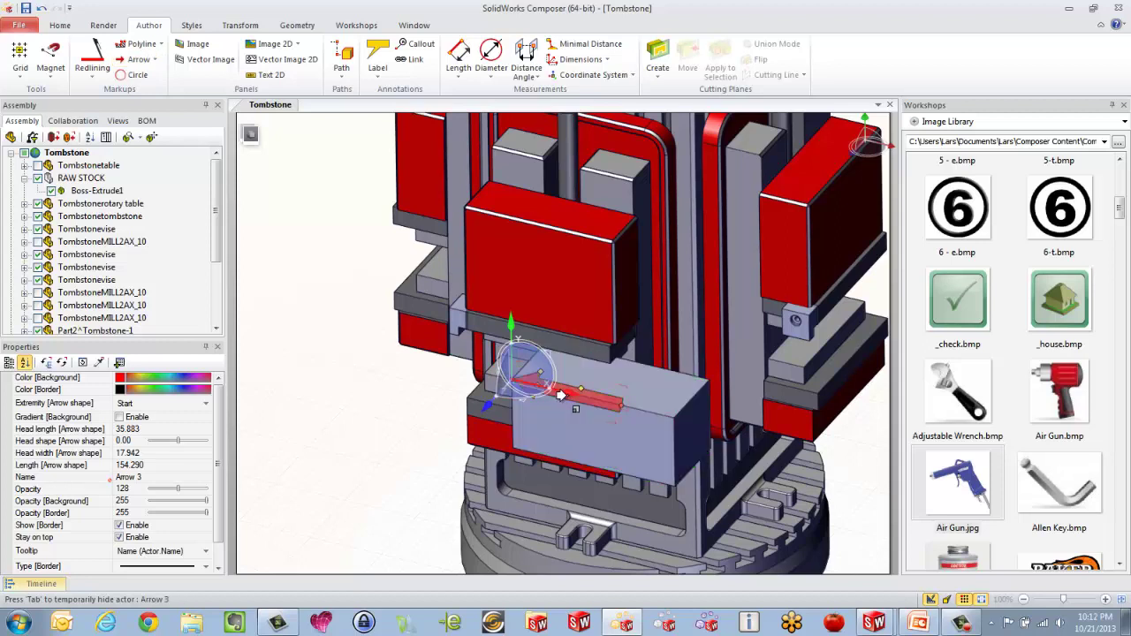
- Slide the arrow along its own axis until its head extends past the raw stock block's end, and deselect it
drag(564, 395, 527, 385)
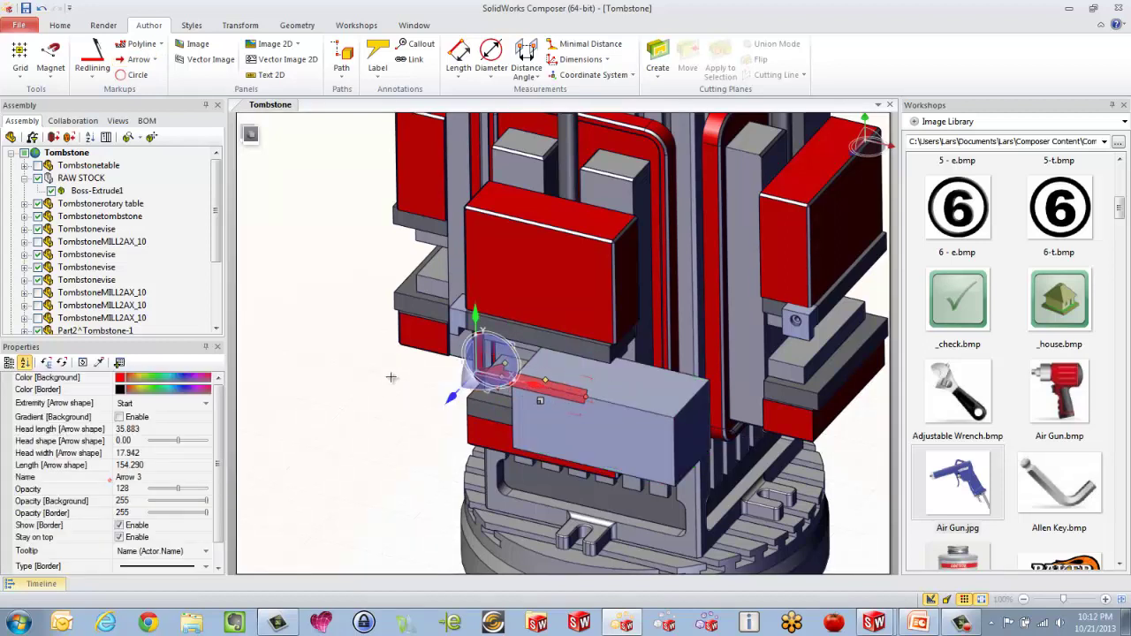
click(384, 432)
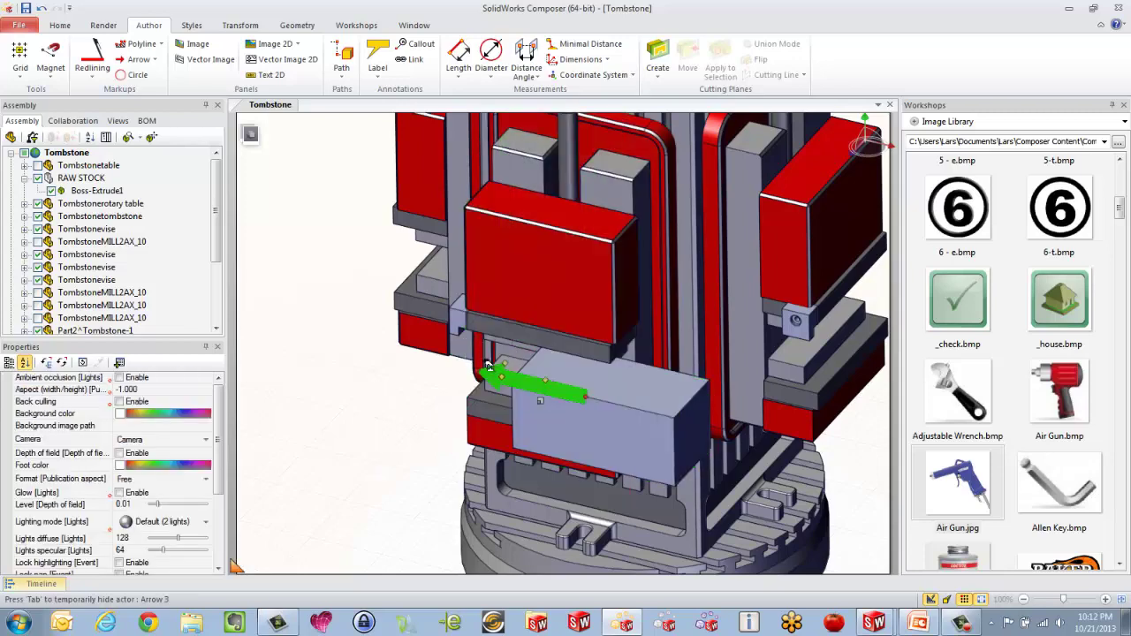
click(277, 429)
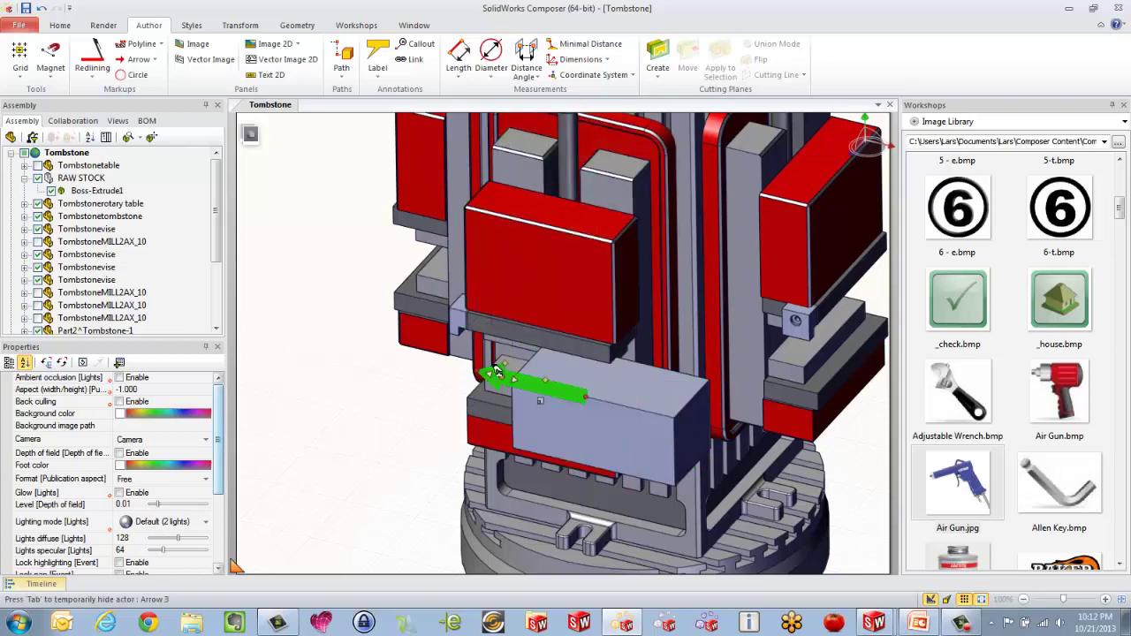
- Make the red arrow on the raw stock block fully opaque with an opacity of 255, and deselect it
click(256, 376)
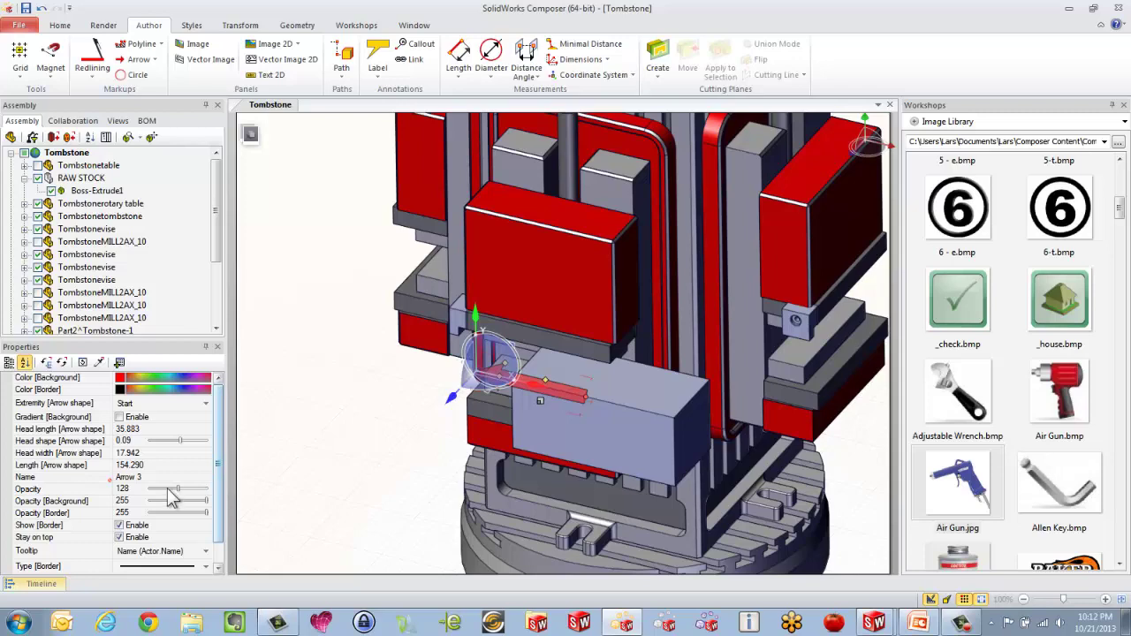
drag(178, 490, 216, 496)
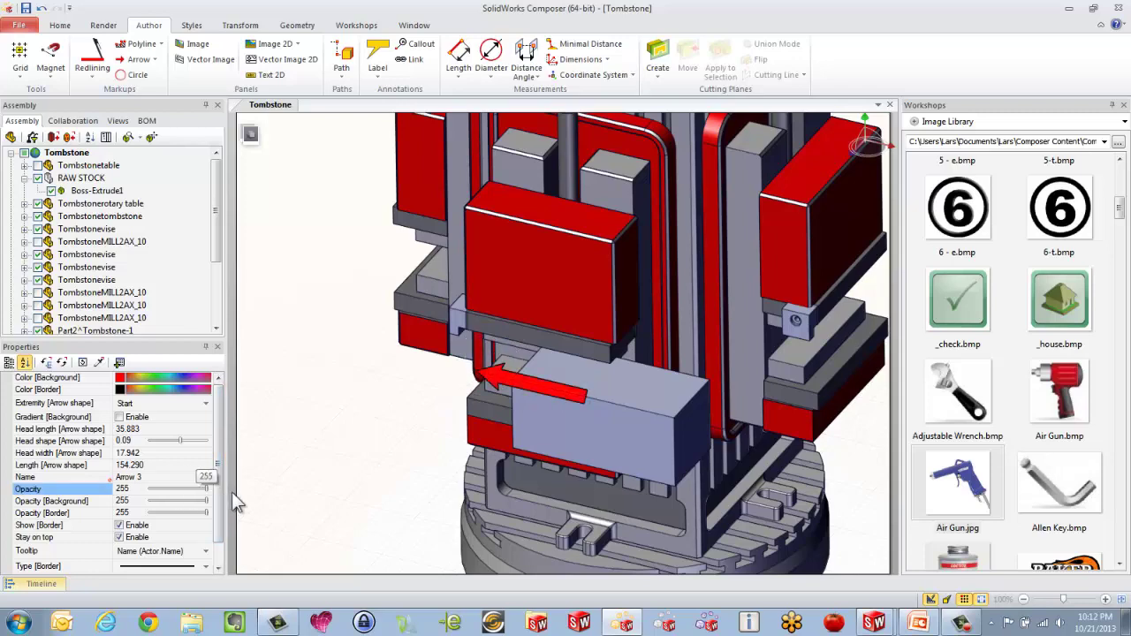
click(323, 454)
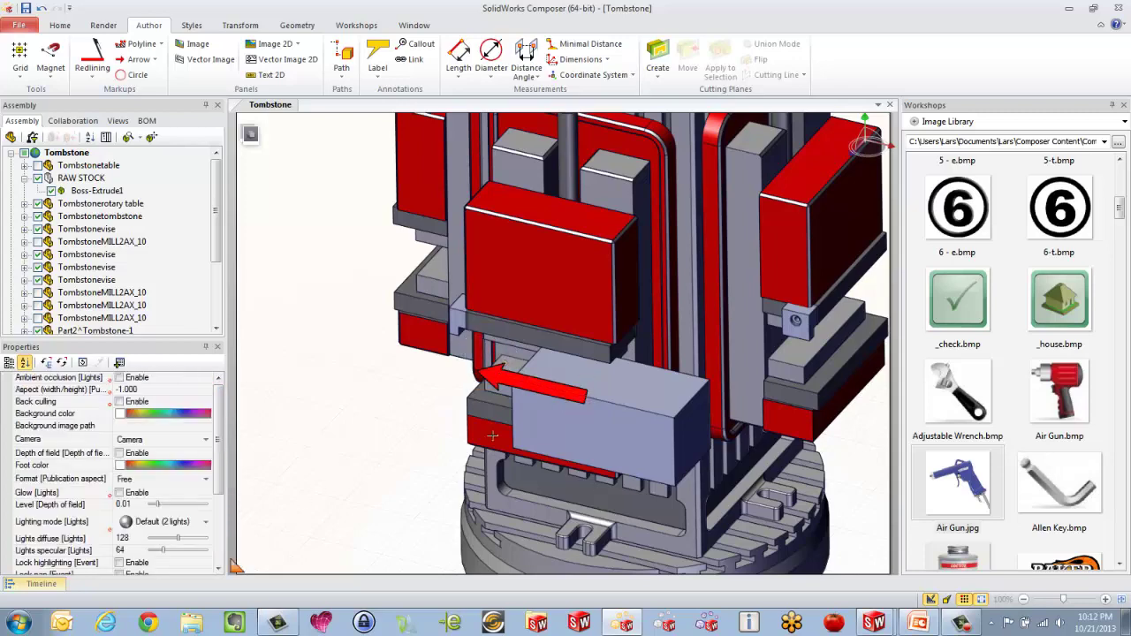
- Magnify the vise stop with the Digger, position the lens in the empty area beside the model, and capture it as a 2D image
scroll(679, 402, down, 5)
scroll(498, 406, up, 5)
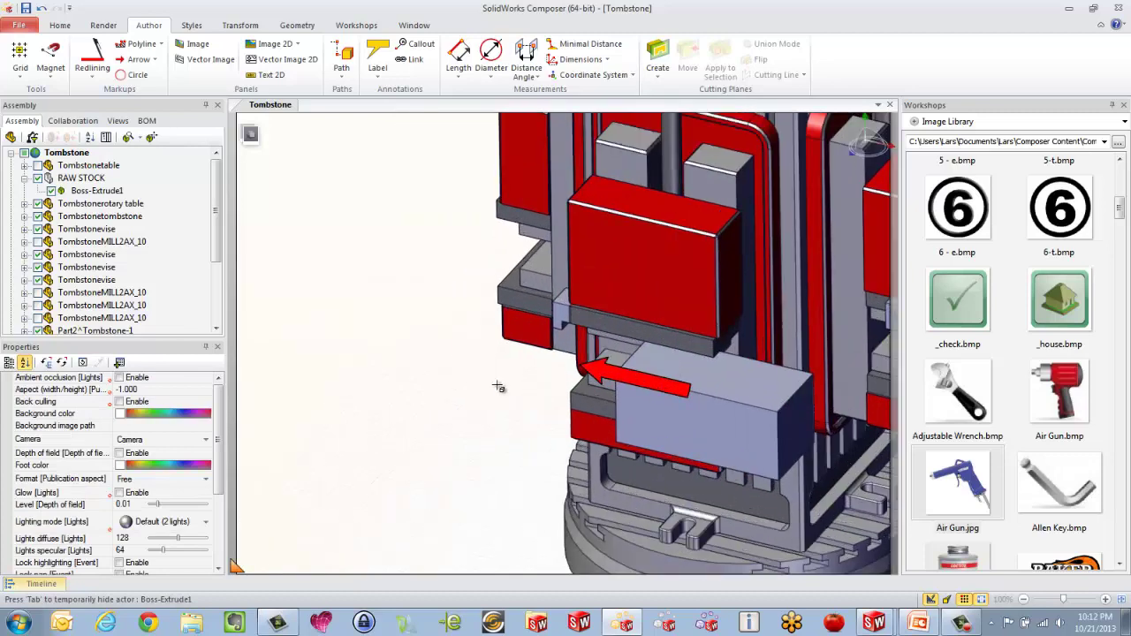
middle_drag(311, 243, 413, 237)
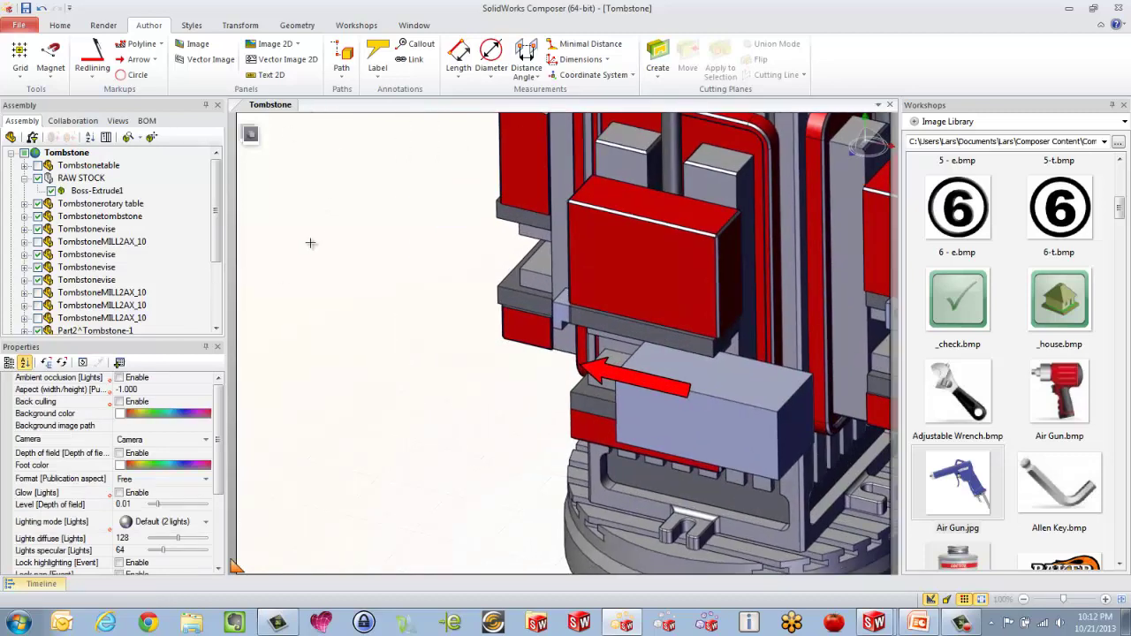
click(310, 243)
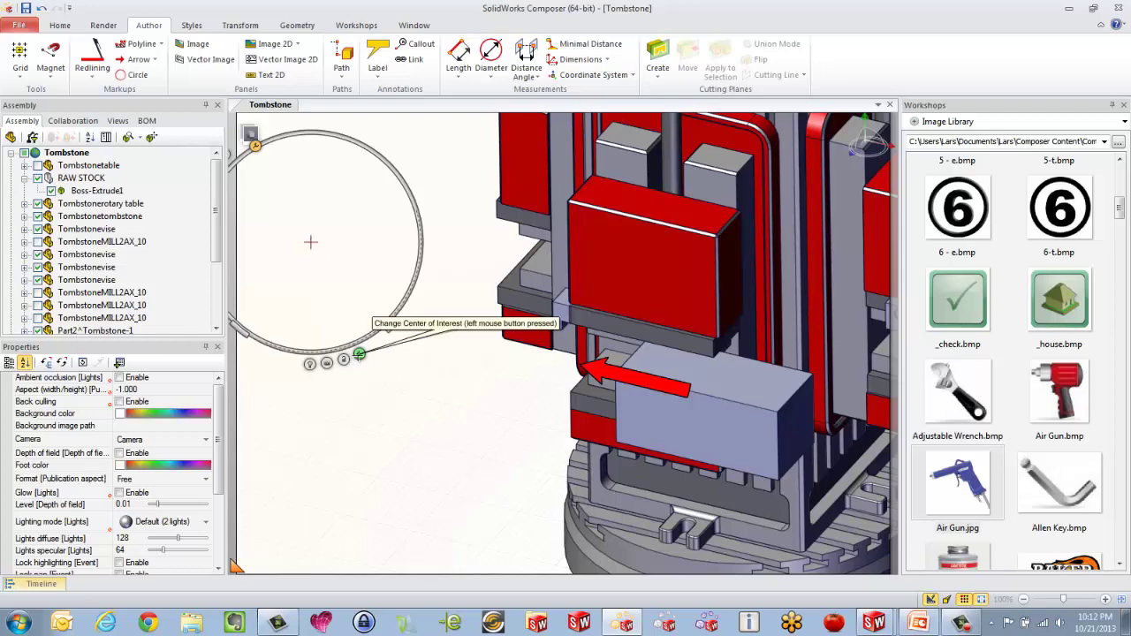
click(562, 326)
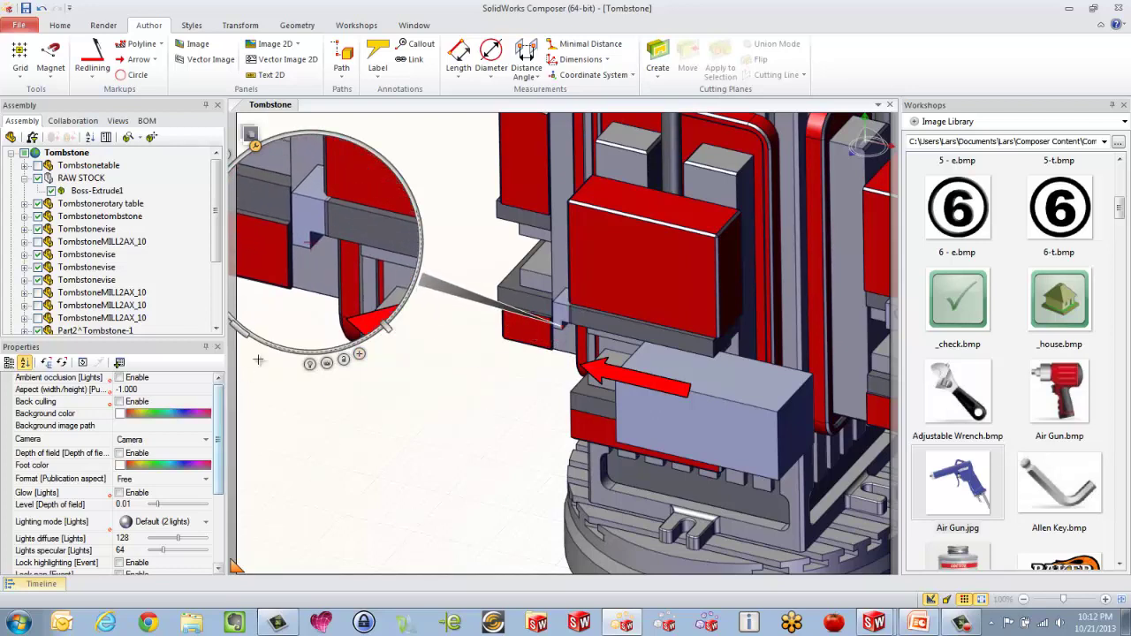
drag(296, 355, 324, 377)
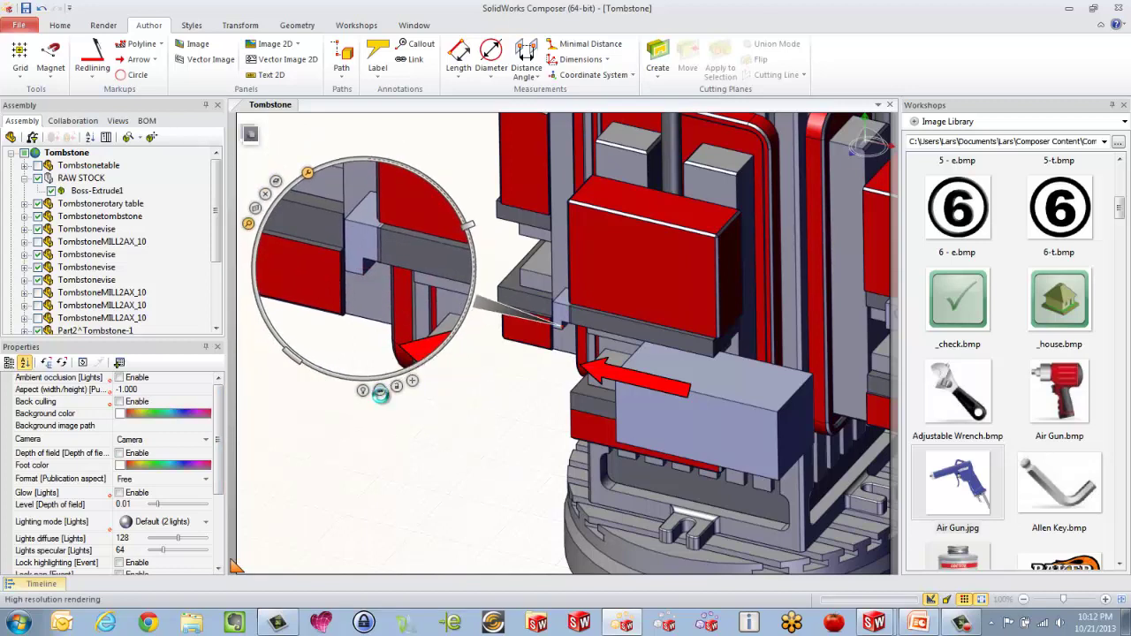
click(380, 390)
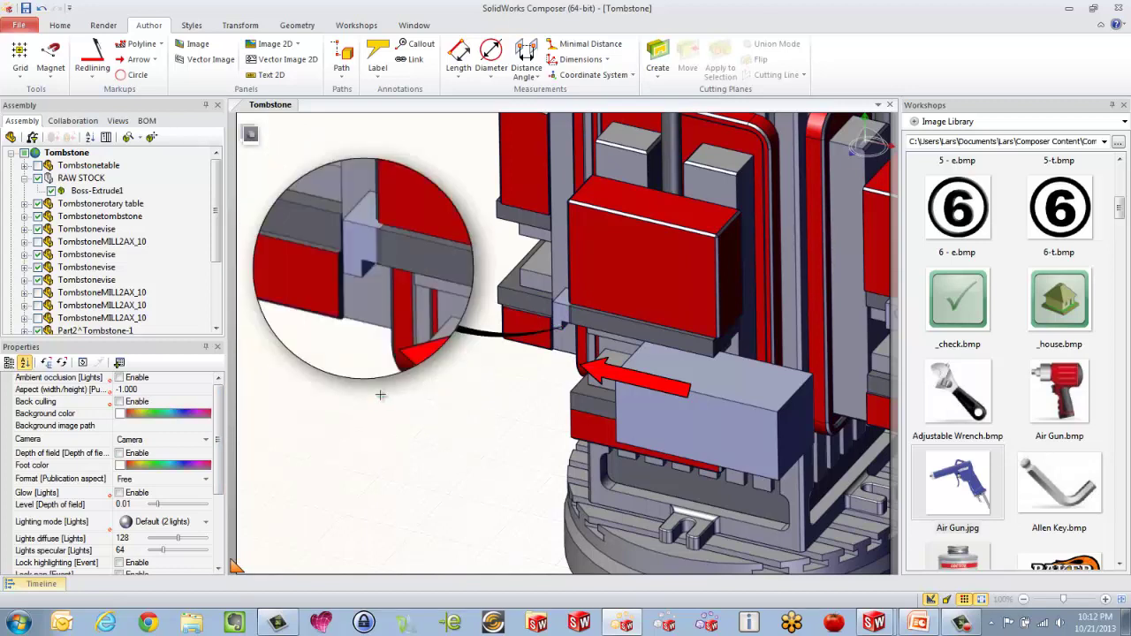
- Add a 2D text reading "LOCATE TO STOP" in the empty area below the magnified detail of the vise stop
click(269, 74)
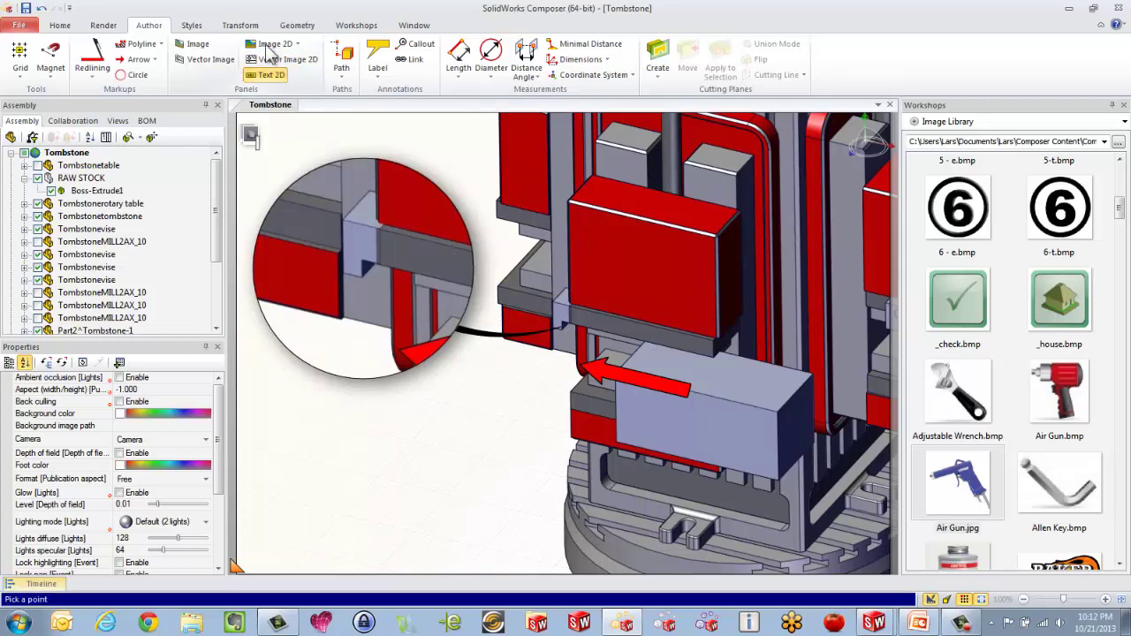
click(334, 434)
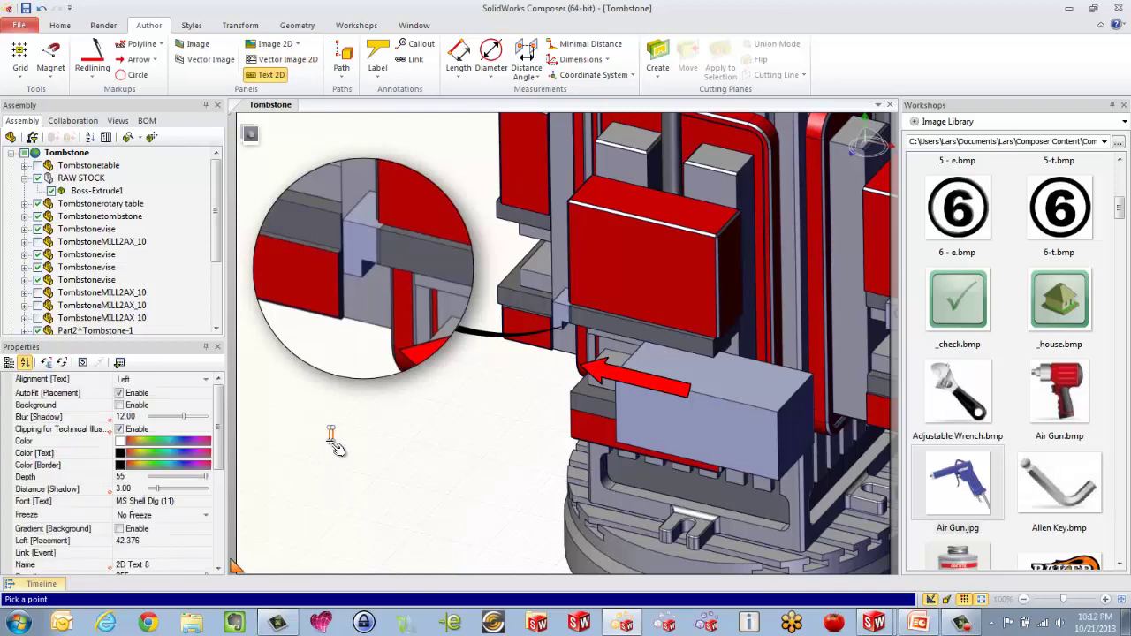
text(LOCATE)
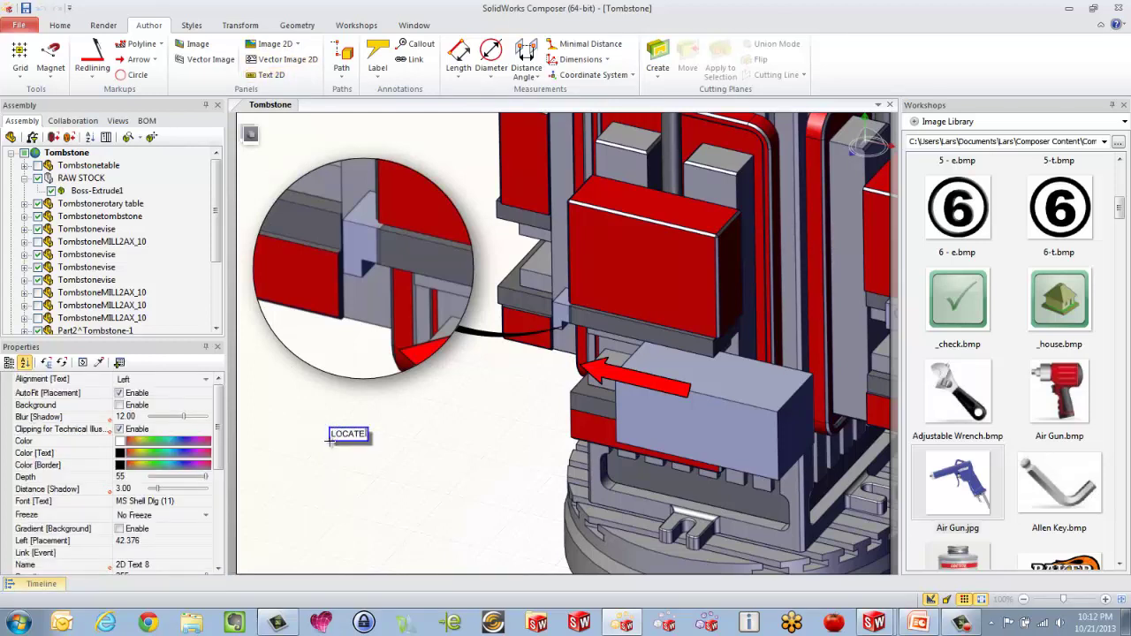
text( TO)
text( STOR)
click(393, 400)
click(328, 426)
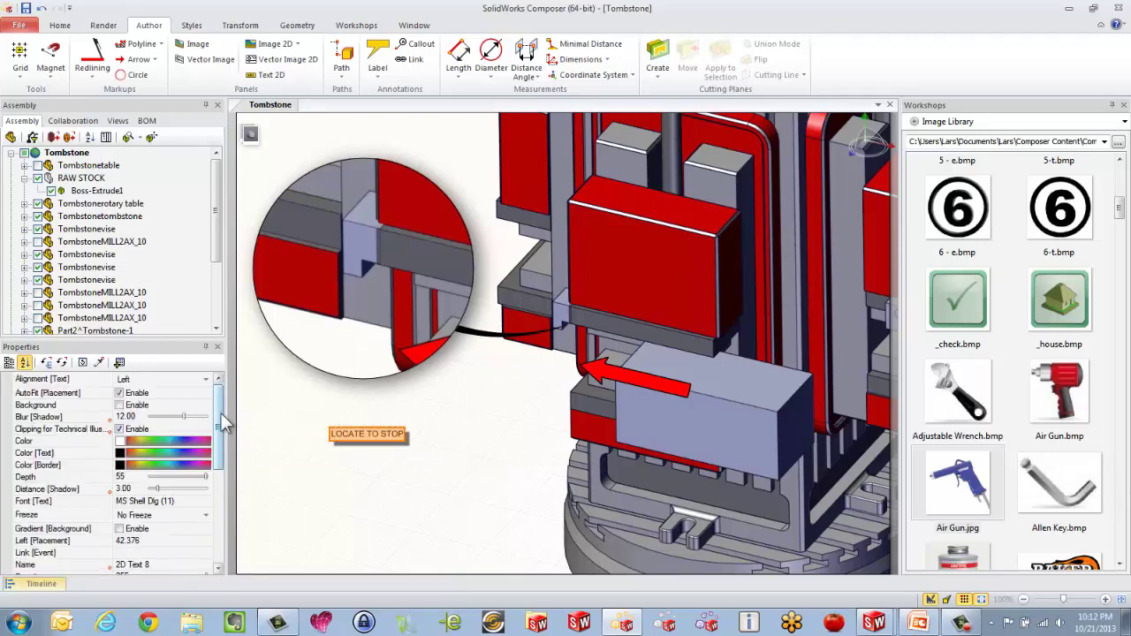
- Set the "LOCATE TO STOP" text size to 36, center the note below the magnified detail, and deselect it
drag(219, 415, 214, 521)
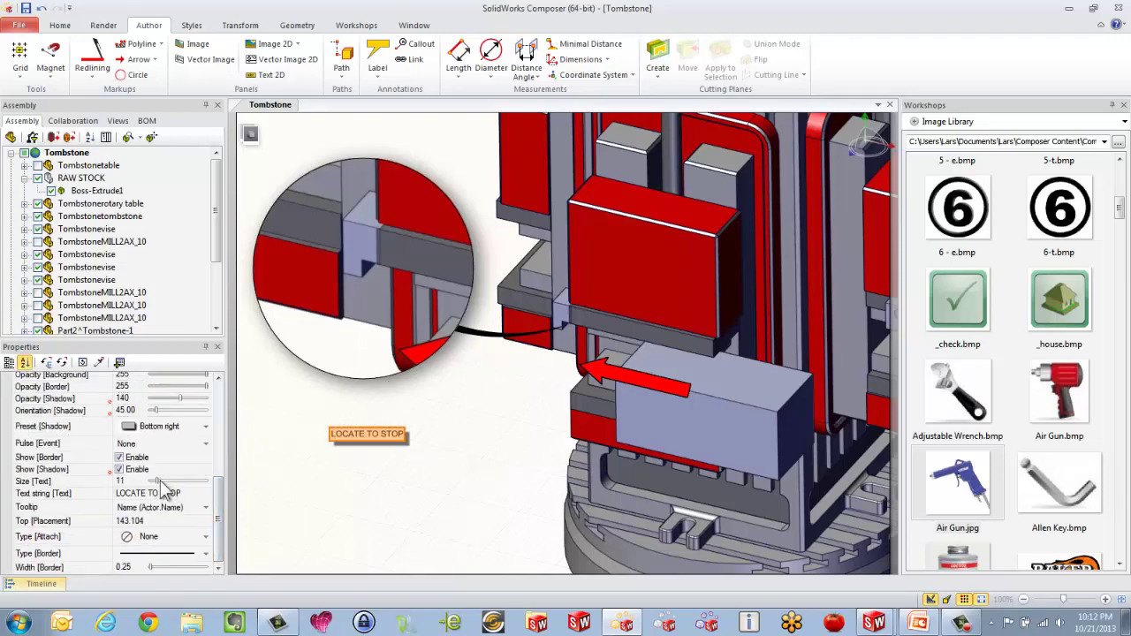
drag(157, 482, 177, 482)
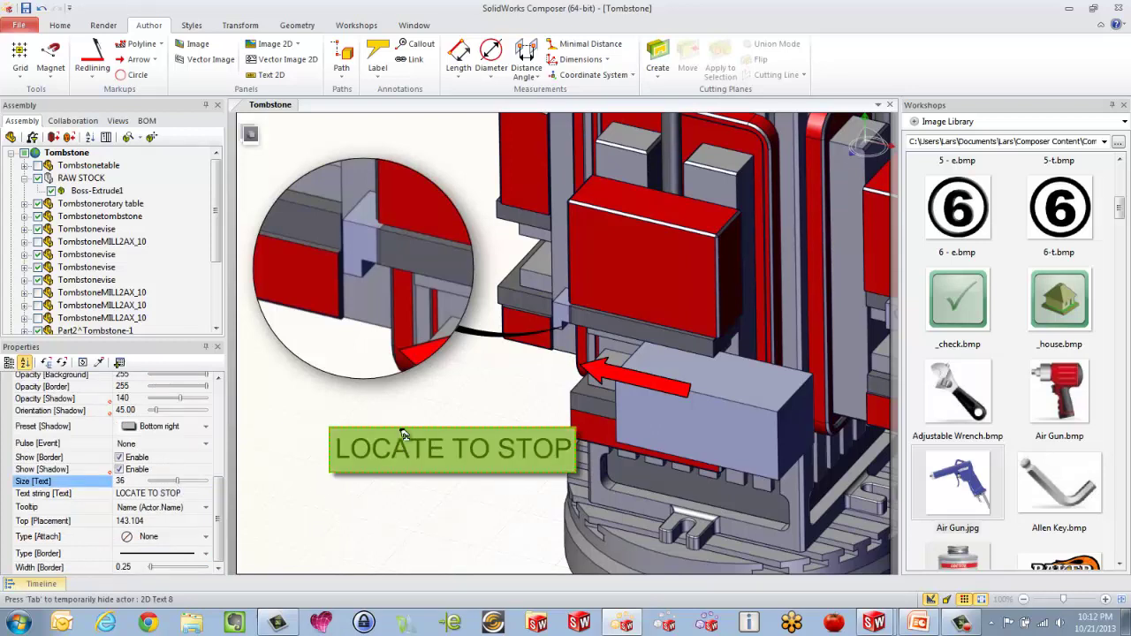
drag(399, 425, 347, 407)
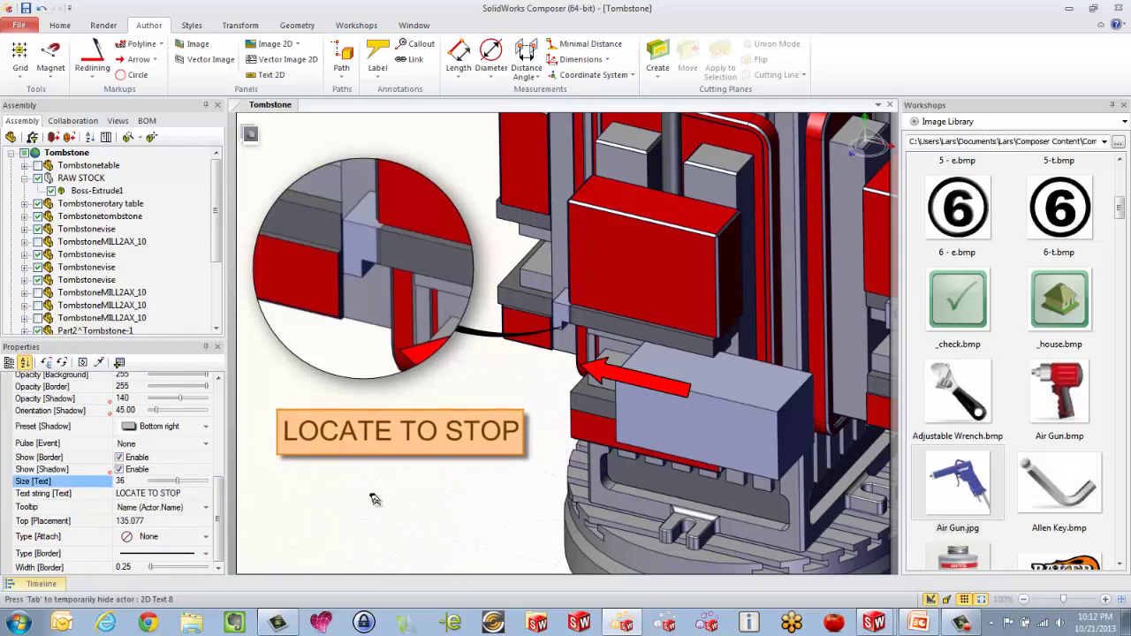
click(374, 528)
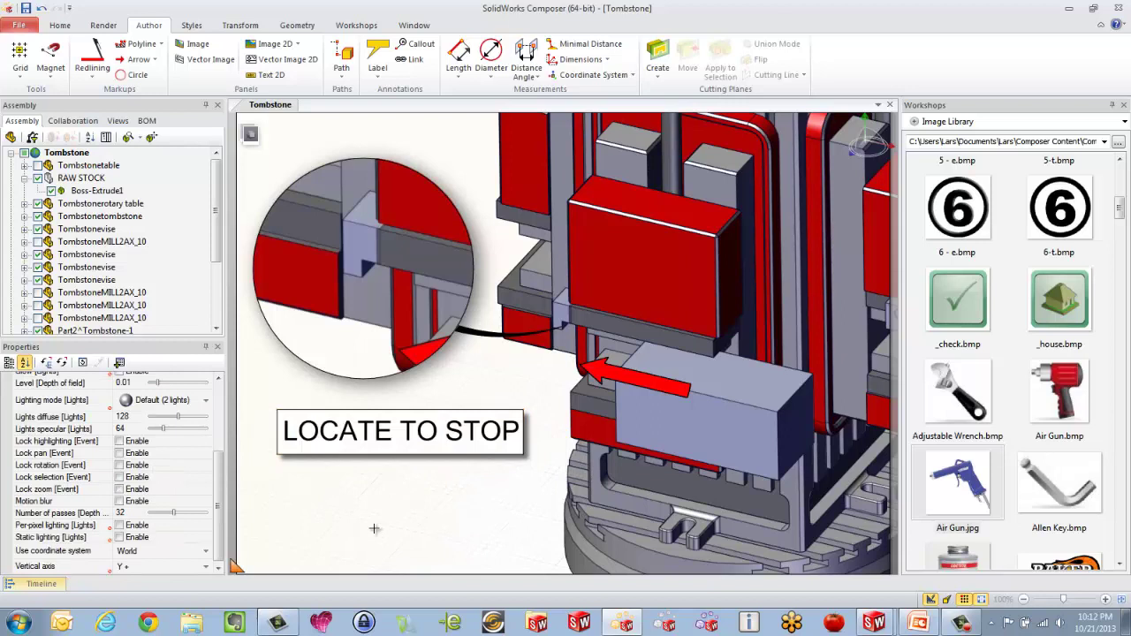
- Save the annotated raw stock placement as a new view after View 14
click(122, 122)
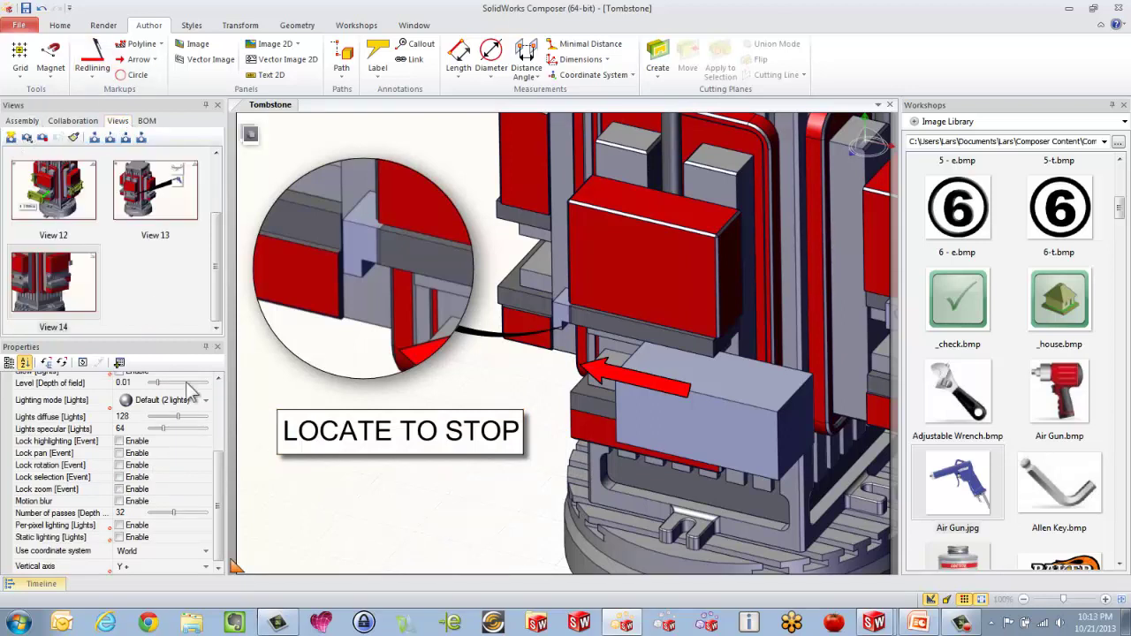
click(14, 138)
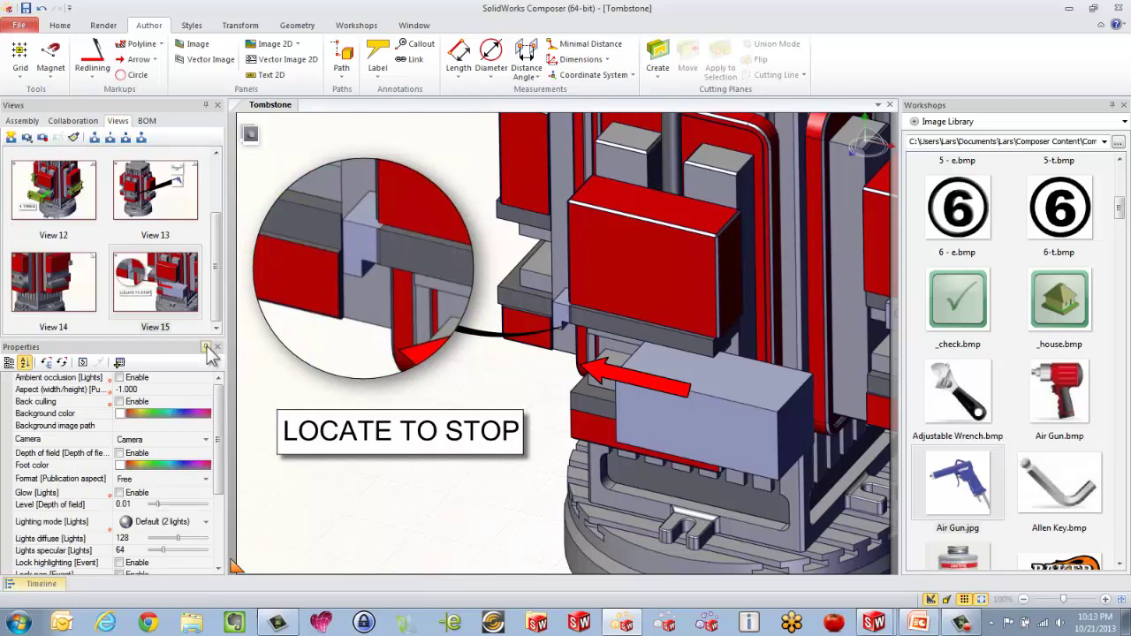
- Review the earlier setup views by recalling View 11 and View 13, and return to the assembly tree
drag(218, 291, 217, 239)
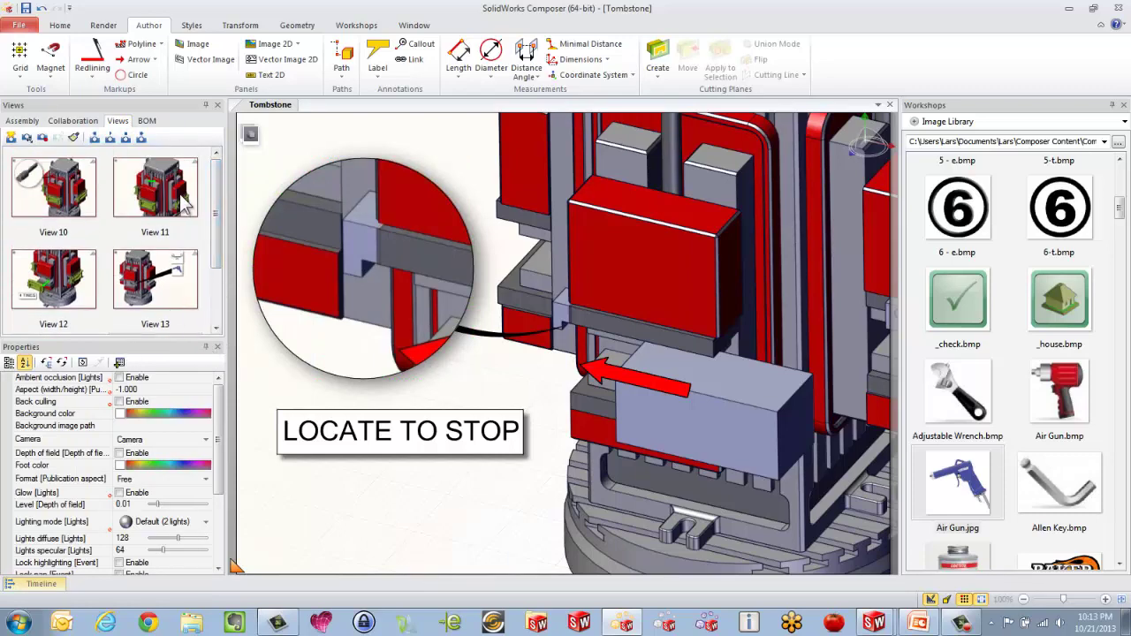
click(184, 204)
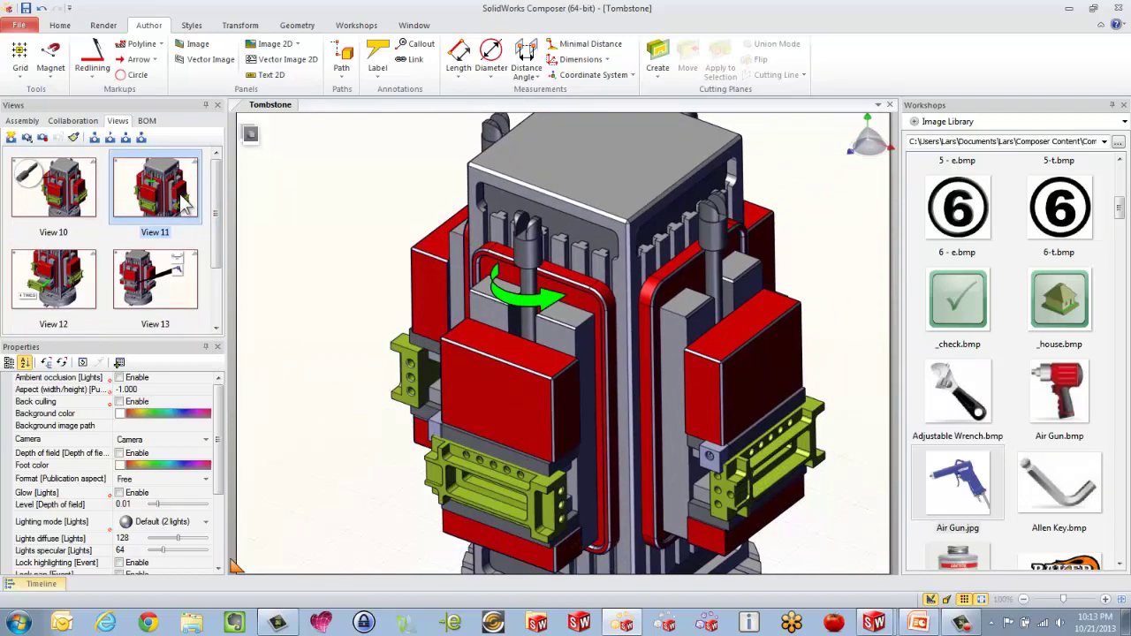
click(150, 285)
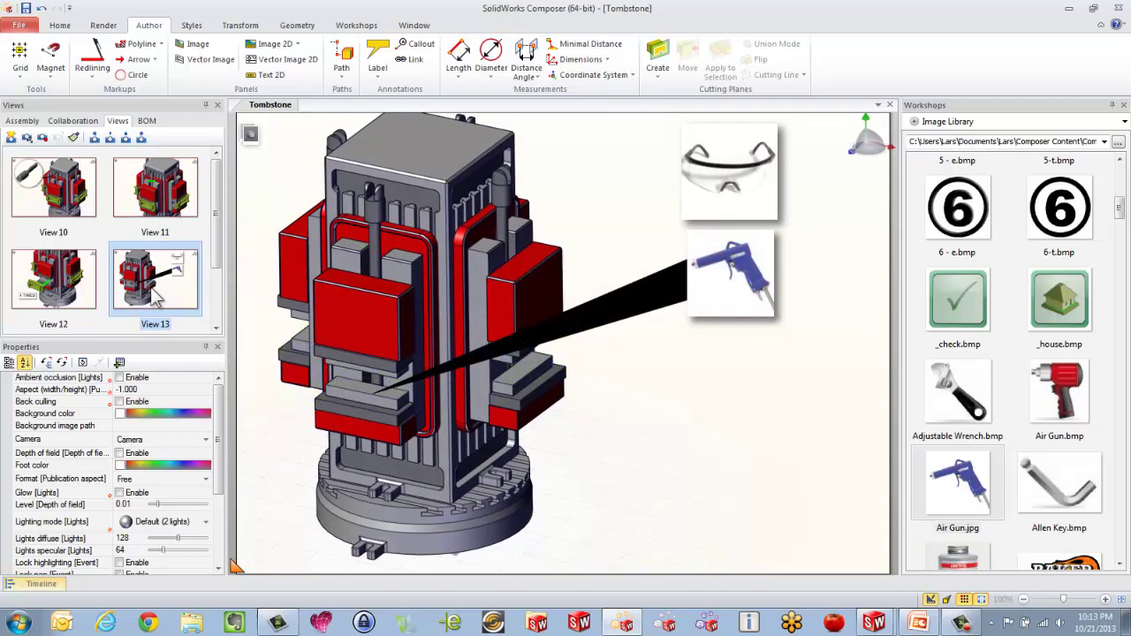
click(22, 121)
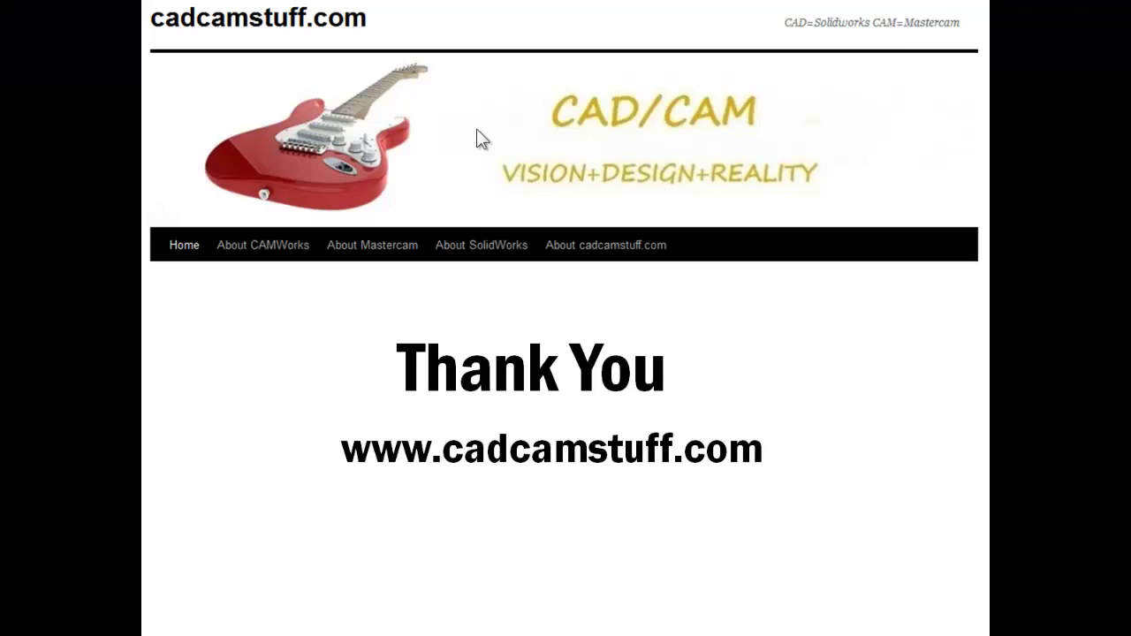
key(alt+Tab)
key(alt+Tab)
key(alt+Tab)
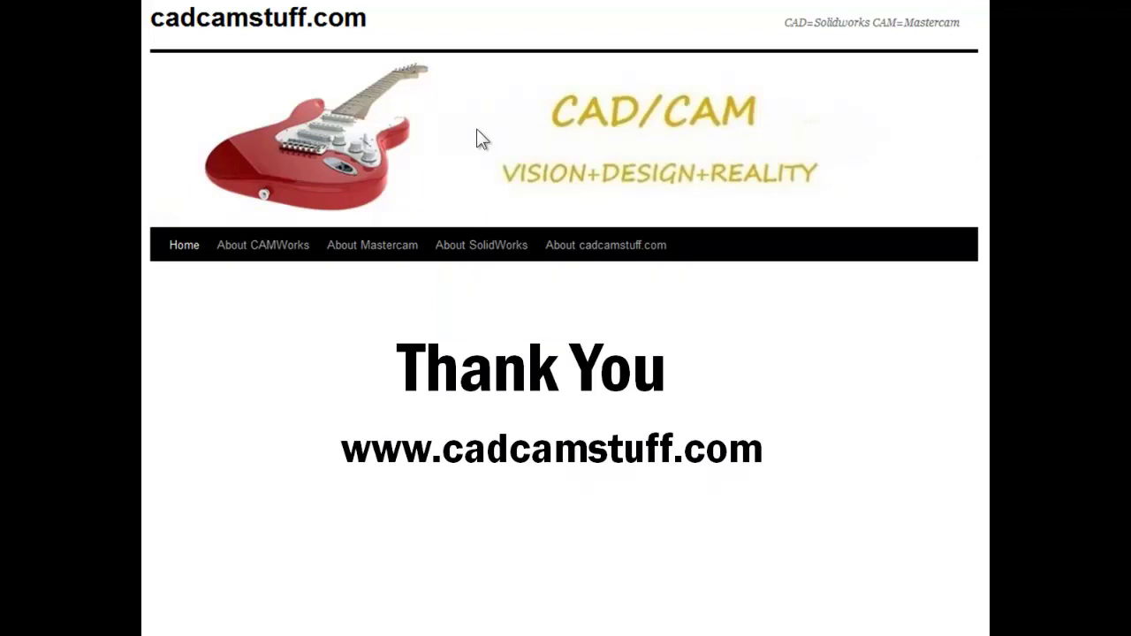